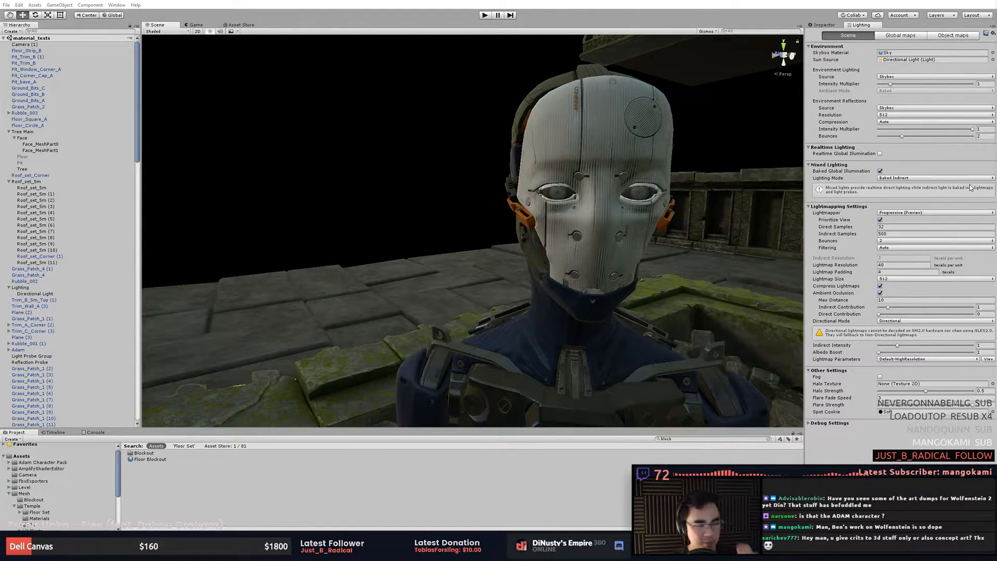
# - Inspect the temple scene from several angles around the robot character and the carved tree sculpture
pyautogui.click(531, 145)
pyautogui.click(473, 162)
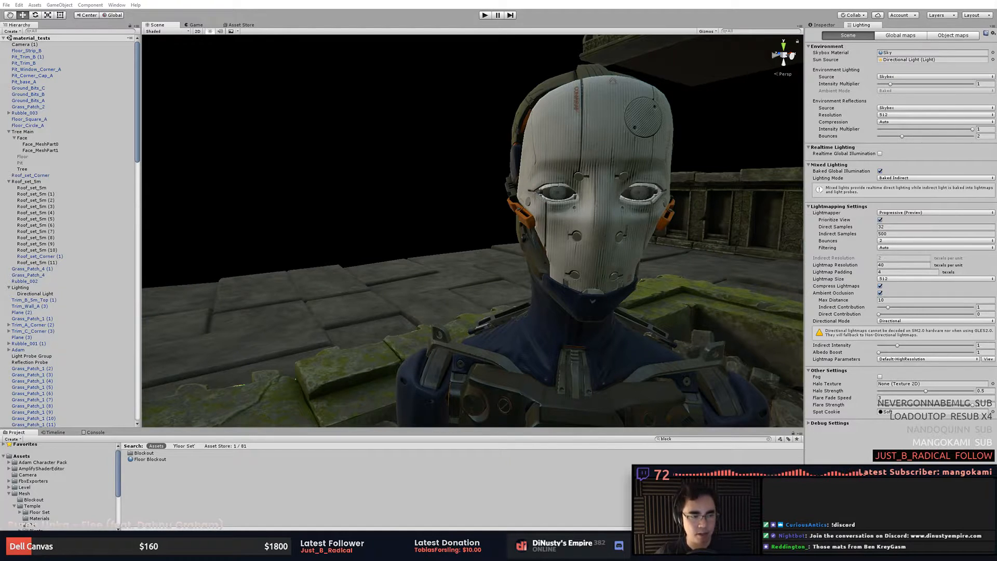
pyautogui.keyDown('alt'); pyautogui.moveTo(431, 223); pyautogui.dragTo(688, 336); pyautogui.keyUp('alt')
pyautogui.keyDown('alt'); pyautogui.moveTo(688, 336); pyautogui.dragTo(657, 245, button='middle'); pyautogui.keyUp('alt')
pyautogui.keyDown('alt'); pyautogui.moveTo(657, 244); pyautogui.dragTo(508, 260, button='right'); pyautogui.keyUp('alt')
pyautogui.keyDown('alt'); pyautogui.moveTo(509, 261); pyautogui.dragTo(440, 246, button='middle'); pyautogui.keyUp('alt')
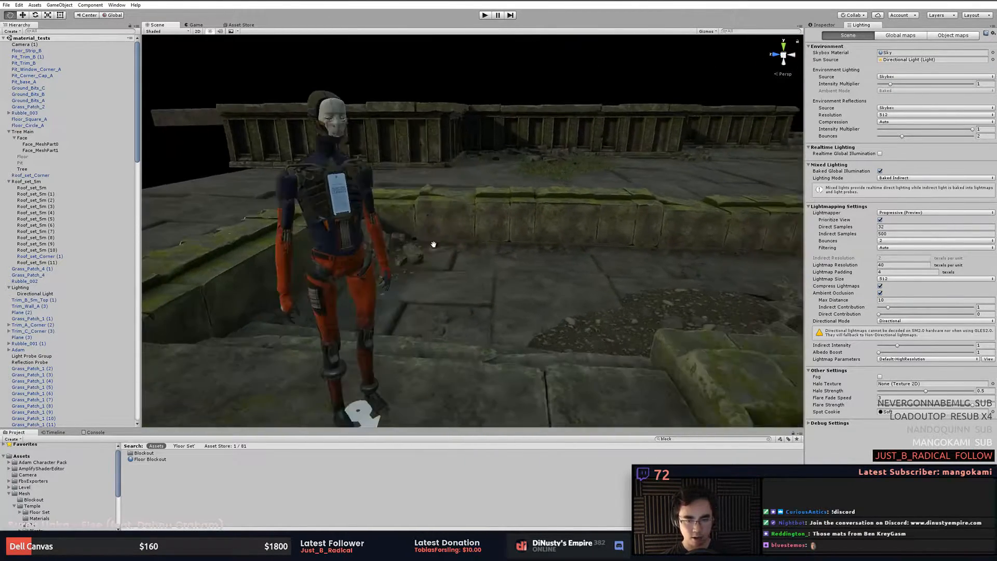
pyautogui.keyDown('alt'); pyautogui.moveTo(439, 246); pyautogui.dragTo(658, 276); pyautogui.keyUp('alt')
pyautogui.keyDown('alt'); pyautogui.moveTo(657, 276); pyautogui.dragTo(460, 229, button='middle'); pyautogui.keyUp('alt')
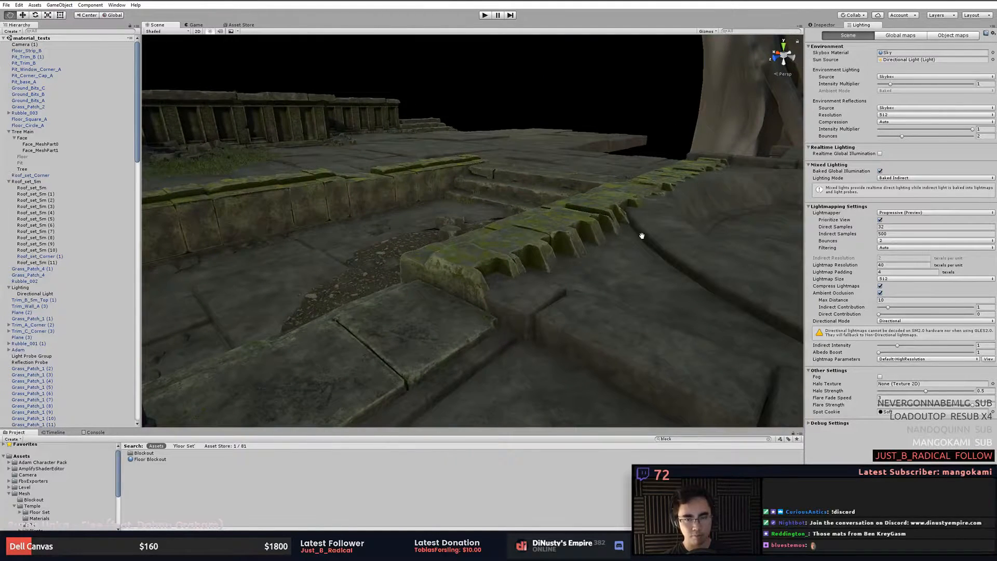
pyautogui.keyDown('alt'); pyautogui.moveTo(563, 248); pyautogui.dragTo(526, 226, button='middle'); pyautogui.keyUp('alt')
pyautogui.keyDown('alt'); pyautogui.moveTo(526, 226); pyautogui.dragTo(447, 223, button='right'); pyautogui.keyUp('alt')
pyautogui.keyDown('alt'); pyautogui.moveTo(644, 231); pyautogui.dragTo(572, 234, button='right'); pyautogui.keyUp('alt')
pyautogui.keyDown('alt'); pyautogui.moveTo(572, 233); pyautogui.dragTo(490, 294, button='middle'); pyautogui.keyUp('alt')
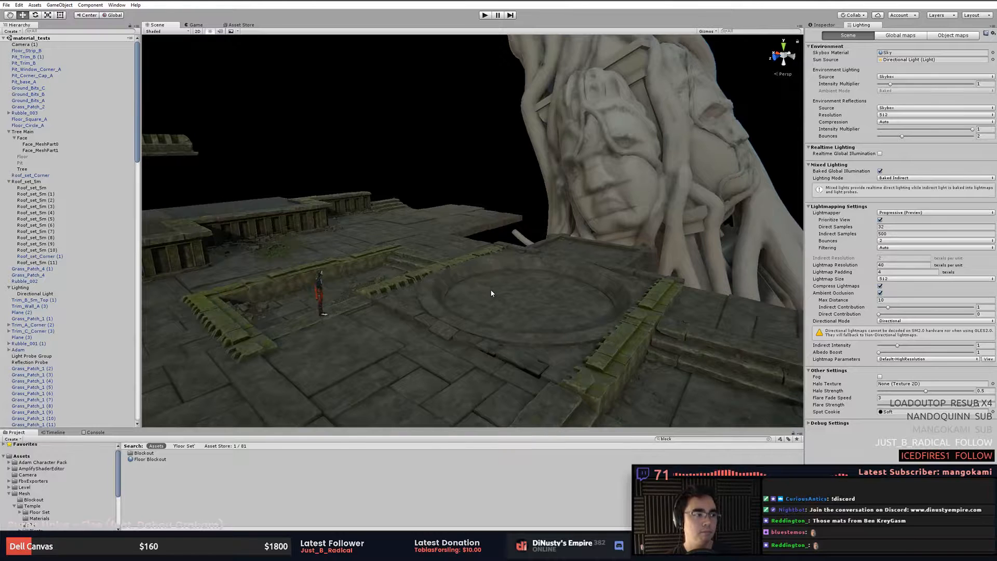
pyautogui.moveTo(540, 285); pyautogui.dragTo(531, 307, button='middle')
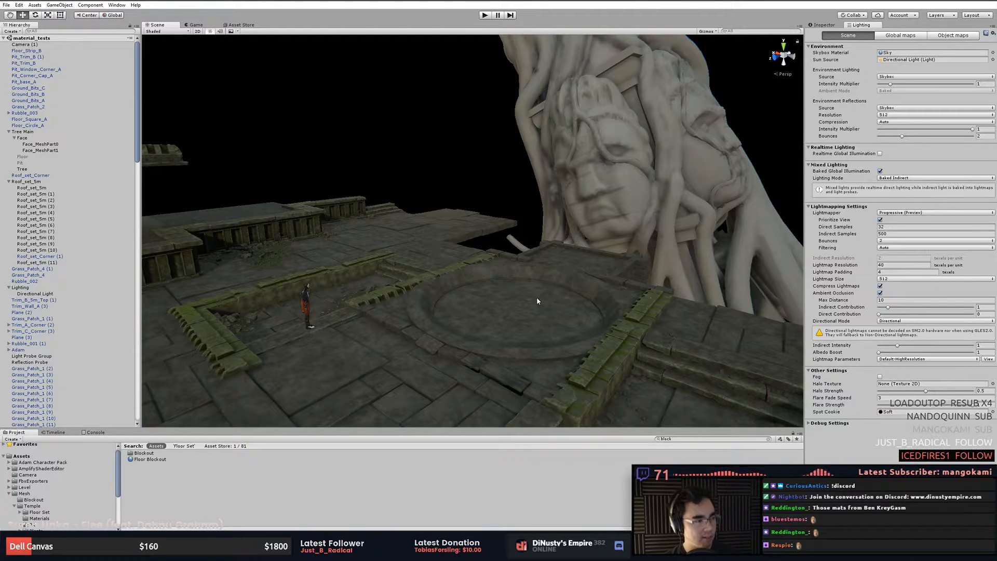
pyautogui.click(599, 224)
pyautogui.click(490, 187)
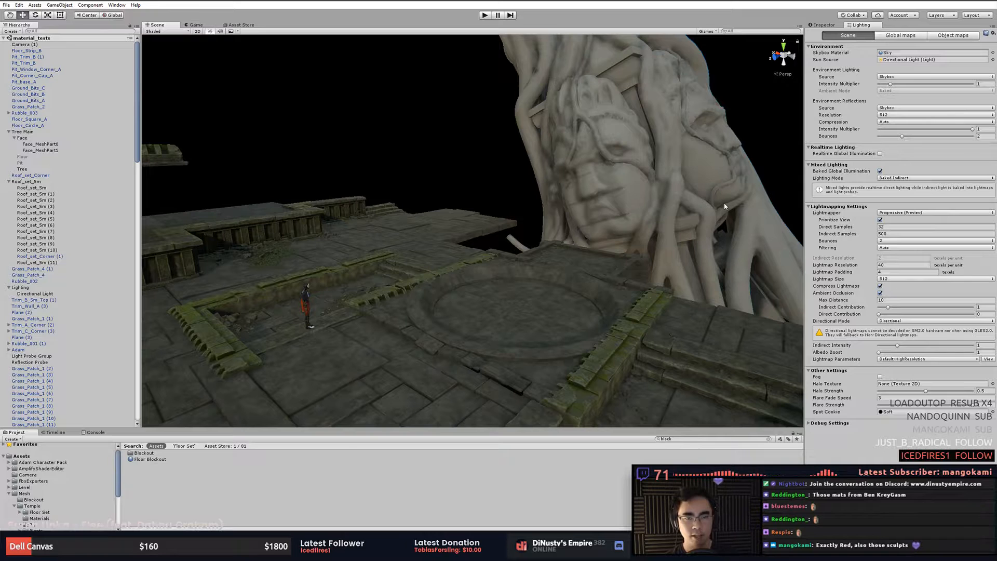
pyautogui.keyDown('alt'); pyautogui.moveTo(666, 198); pyautogui.dragTo(574, 244, button='right'); pyautogui.keyUp('alt')
pyautogui.keyDown('alt'); pyautogui.moveTo(574, 244); pyautogui.dragTo(541, 240); pyautogui.keyUp('alt')
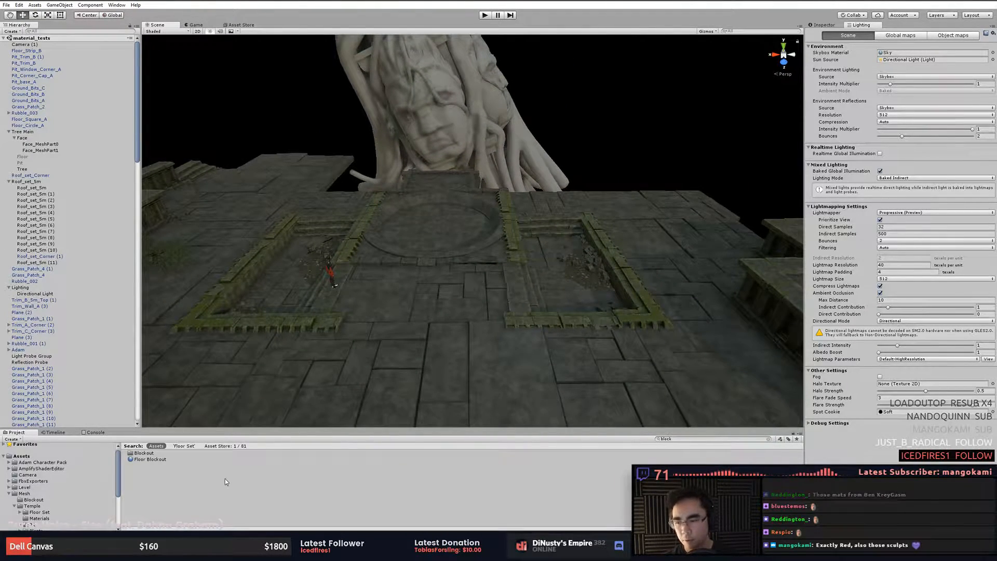
# - Open the Shaders folder in the project assets and enlarge the project panel
pyautogui.click(63, 469)
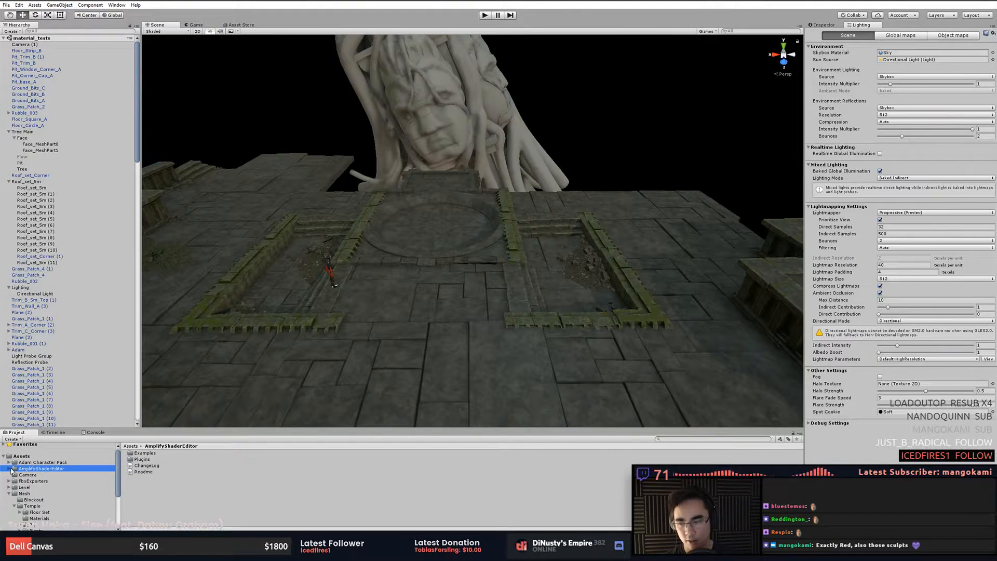
pyautogui.click(198, 491)
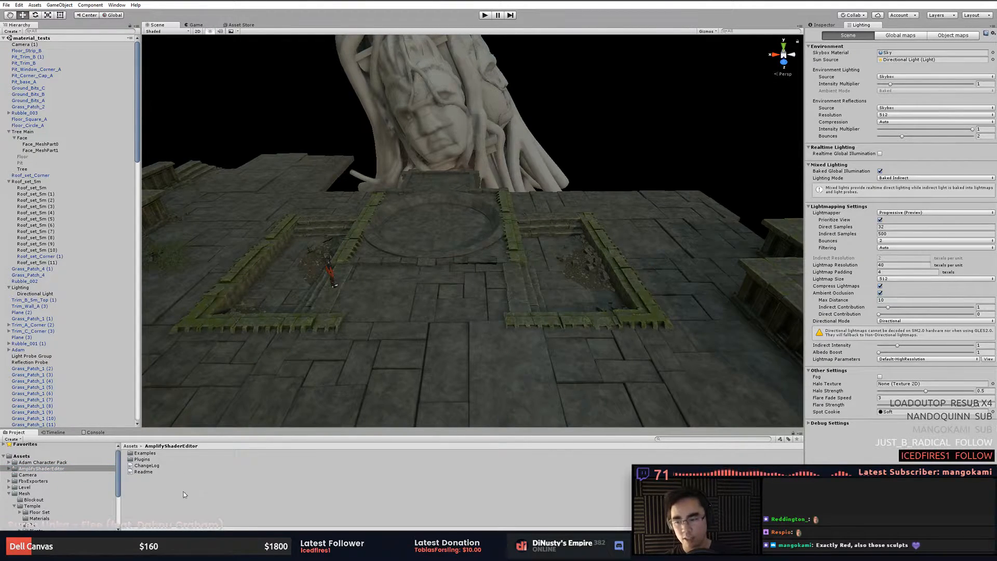
pyautogui.scroll(-2, 64, 476)
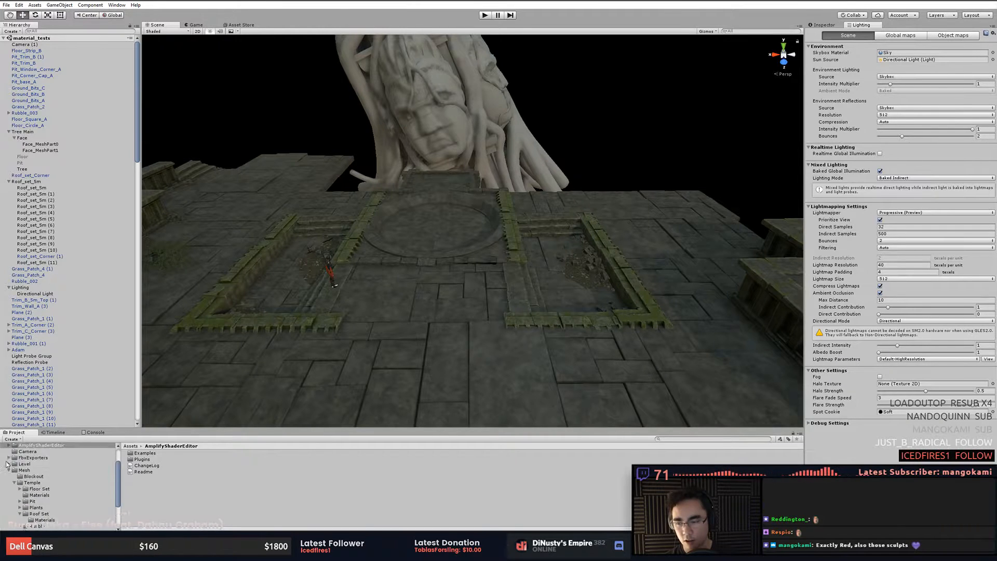
pyautogui.click(9, 470)
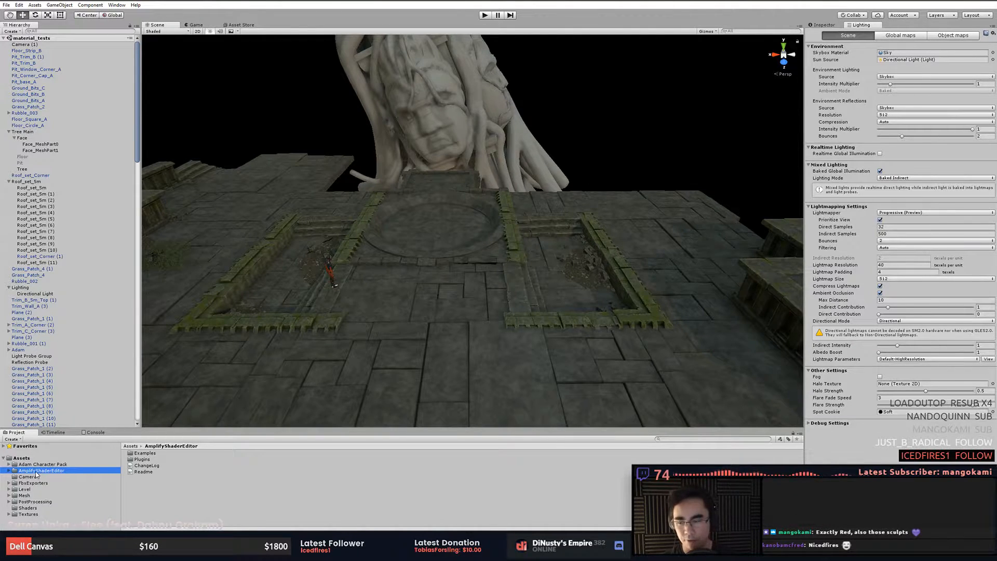
pyautogui.click(177, 500)
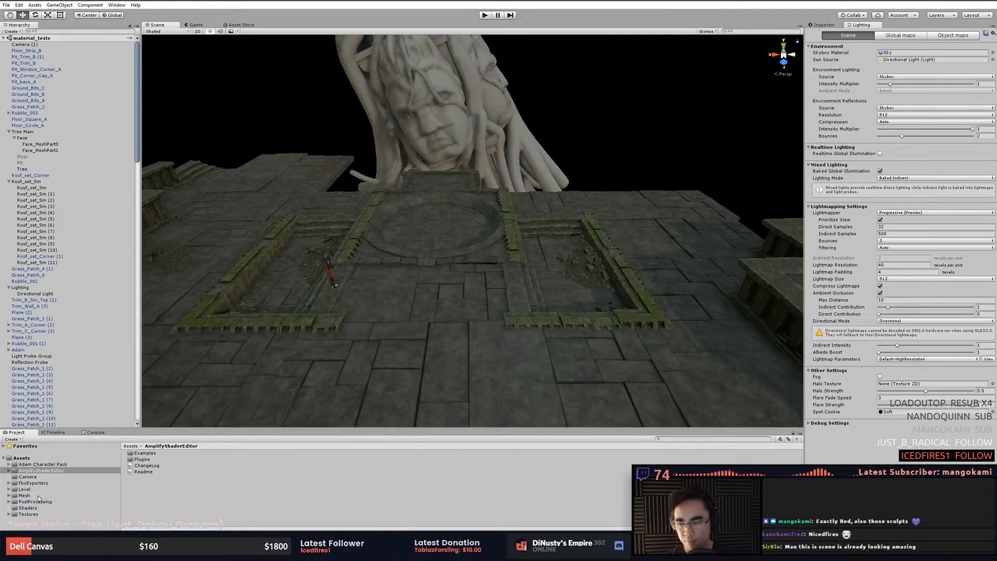
pyautogui.click(27, 508)
pyautogui.click(29, 514)
pyautogui.click(28, 508)
pyautogui.click(190, 494)
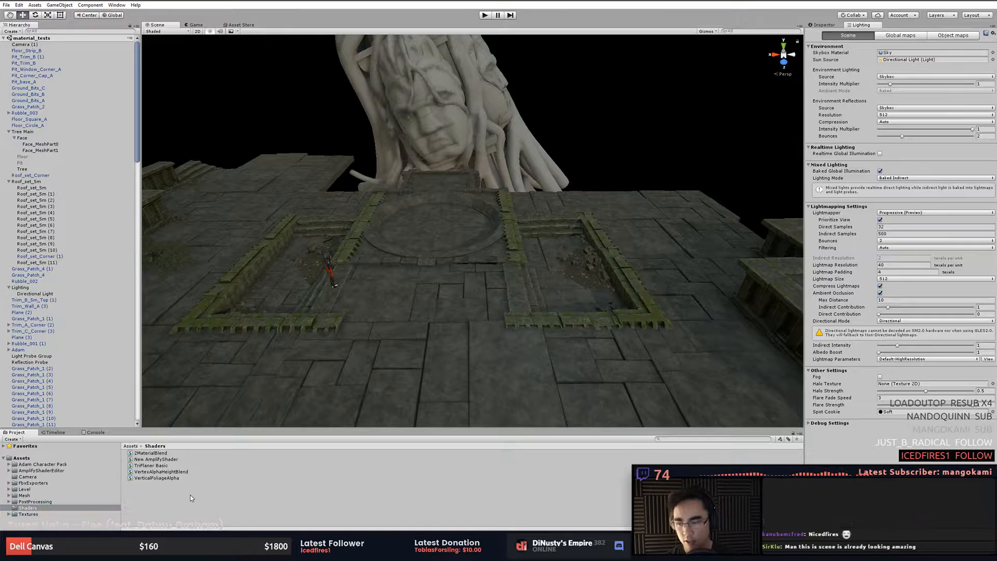
pyautogui.moveTo(295, 426); pyautogui.dragTo(292, 386)
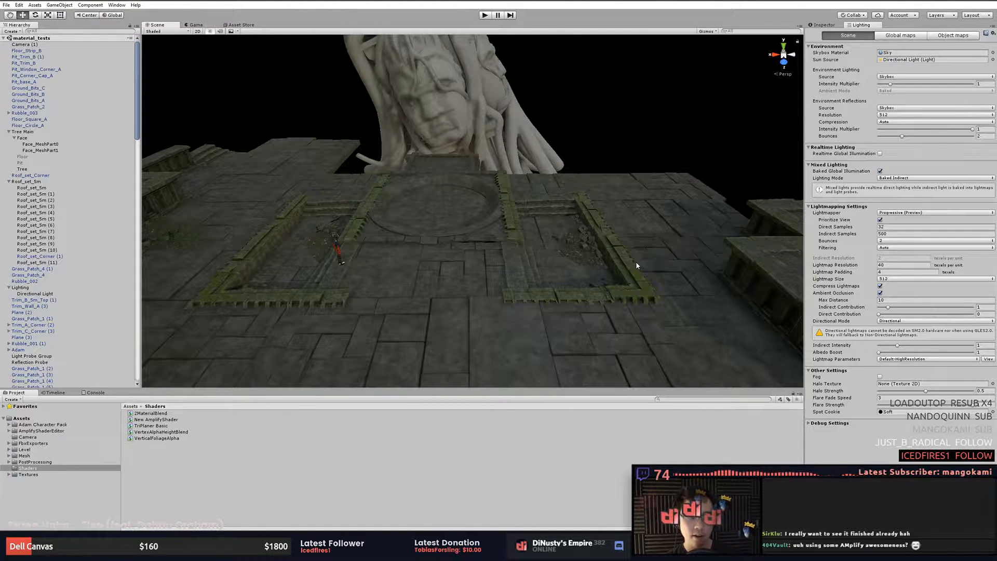
# - Create a new Amplify Surface Shader in the Shaders folder
pyautogui.keyDown('alt'); pyautogui.moveTo(347, 249); pyautogui.dragTo(369, 236); pyautogui.keyUp('alt')
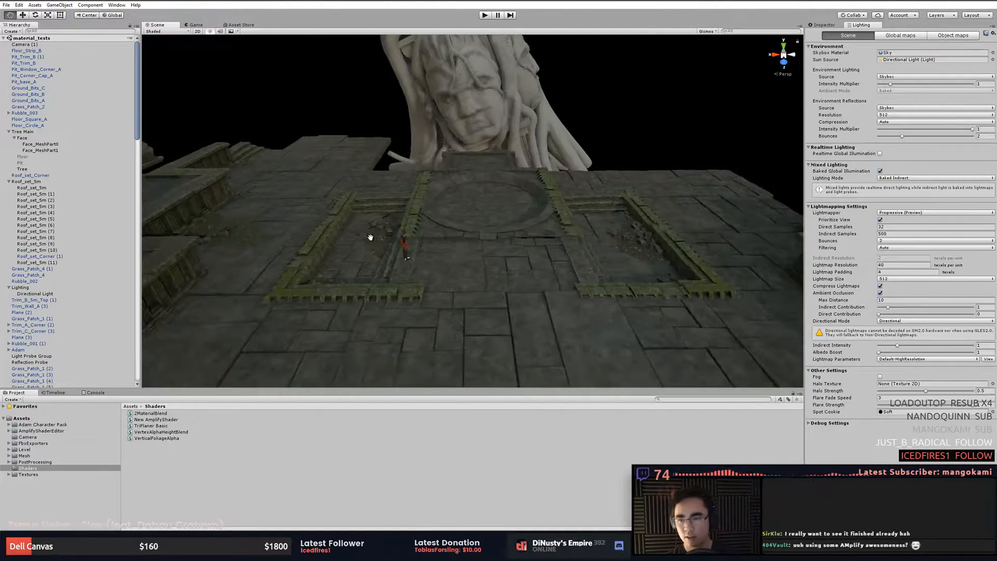
pyautogui.click(317, 247)
pyautogui.press('f')
pyautogui.click(402, 253)
pyautogui.click(481, 266)
pyautogui.moveTo(552, 245)
pyautogui.keyDown('alt'); pyautogui.mouseDown()
pyautogui.moveTo(481, 266)
pyautogui.moveTo(550, 235)
pyautogui.mouseUp(); pyautogui.keyUp('alt')
pyautogui.rightClick(216, 463)
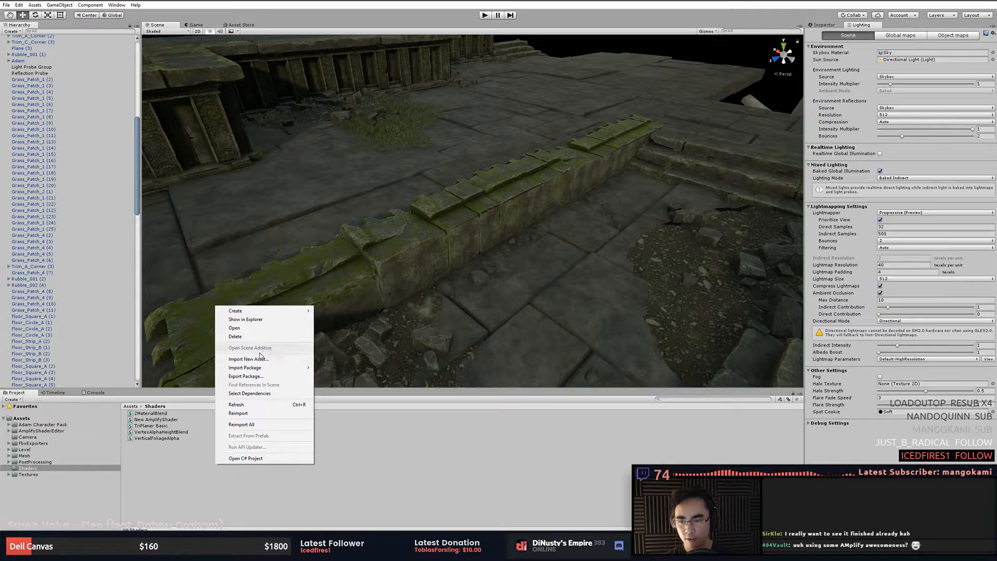
pyautogui.moveTo(258, 314)
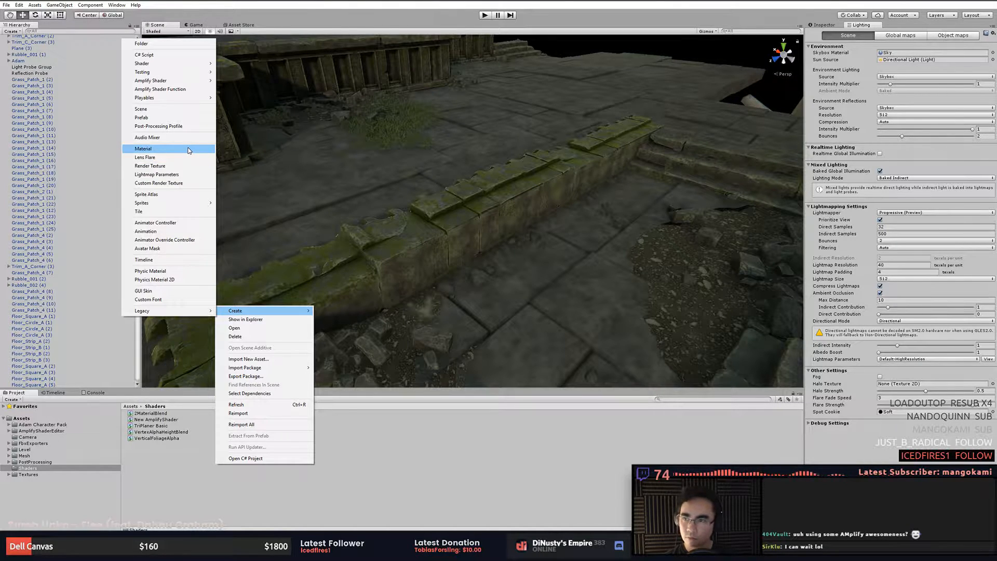
pyautogui.moveTo(187, 64)
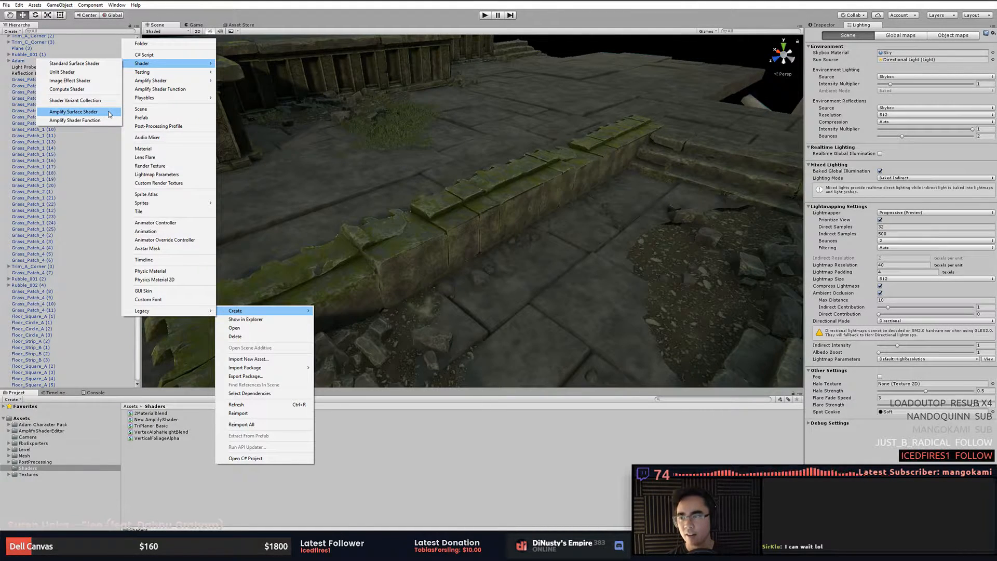
pyautogui.click(109, 113)
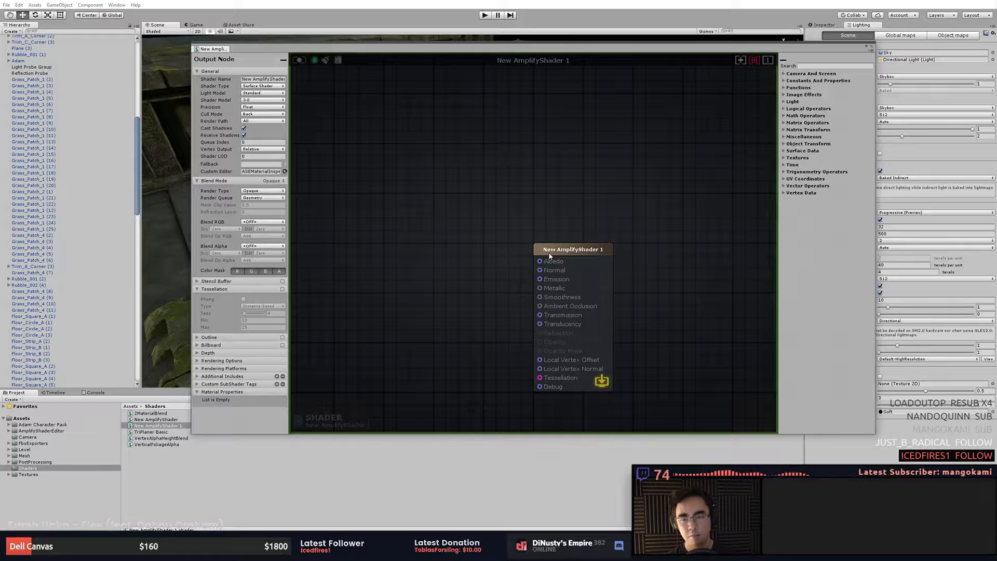
# - Move the new shader's output node within the Amplify graph canvas
pyautogui.moveTo(580, 250); pyautogui.dragTo(598, 168)
pyautogui.moveTo(468, 266); pyautogui.dragTo(485, 223, button='middle')
pyautogui.scroll(-6, 469, 233)
pyautogui.scroll(1, 484, 227)
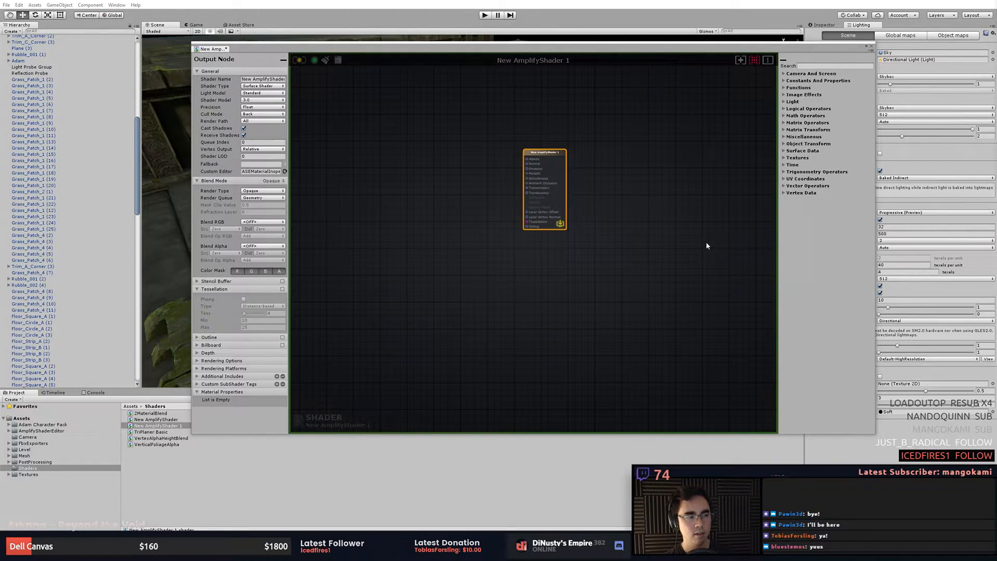
pyautogui.click(674, 232)
pyautogui.moveTo(558, 277); pyautogui.dragTo(560, 301, button='middle')
pyautogui.scroll(3, 559, 222)
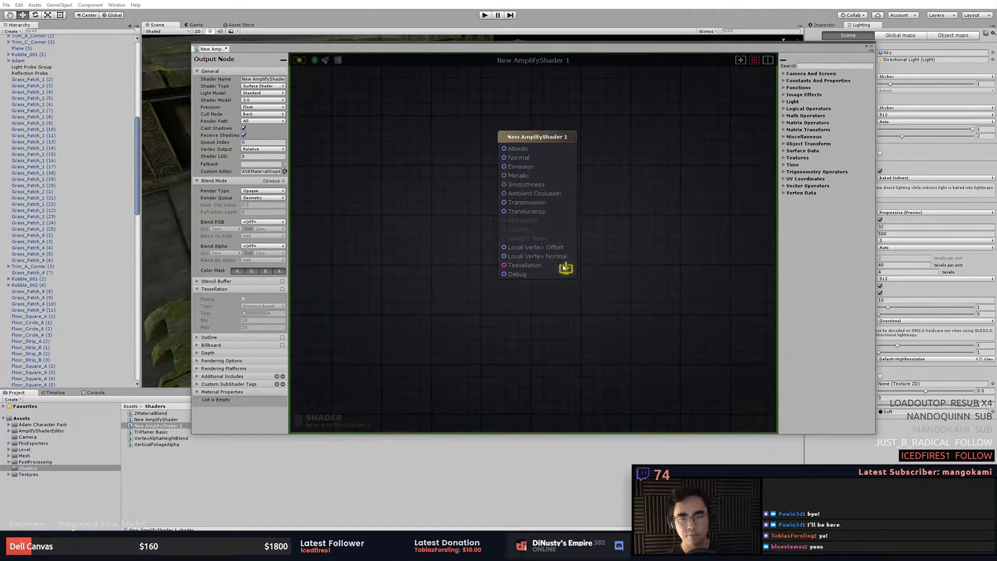
pyautogui.moveTo(561, 245); pyautogui.dragTo(636, 278, button='middle')
pyautogui.moveTo(636, 176); pyautogui.dragTo(672, 178)
pyautogui.click(560, 252)
pyautogui.moveTo(399, 252); pyautogui.dragTo(395, 254, button='middle')
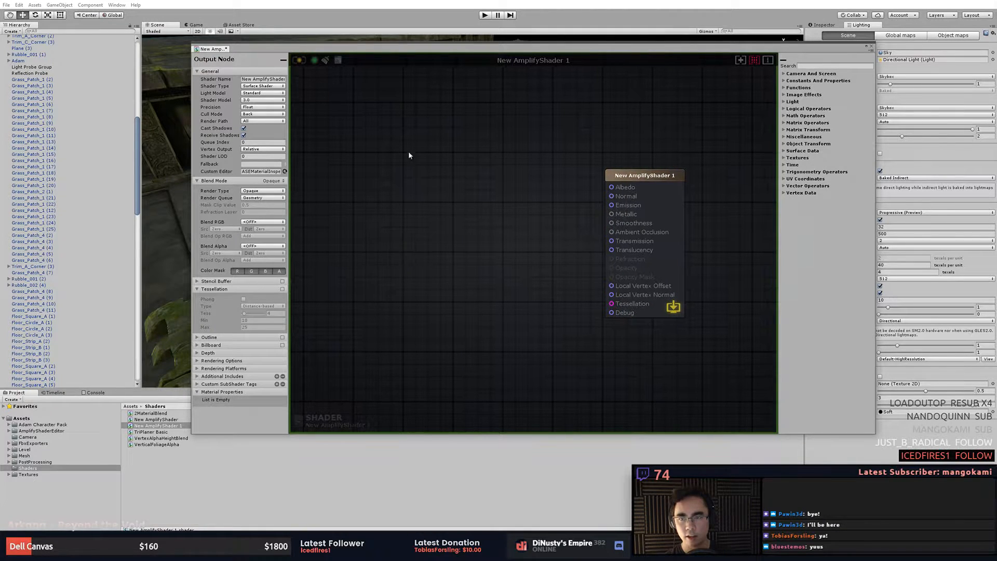
pyautogui.moveTo(431, 55); pyautogui.dragTo(440, 49)
pyautogui.click(284, 461)
pyautogui.click(492, 258)
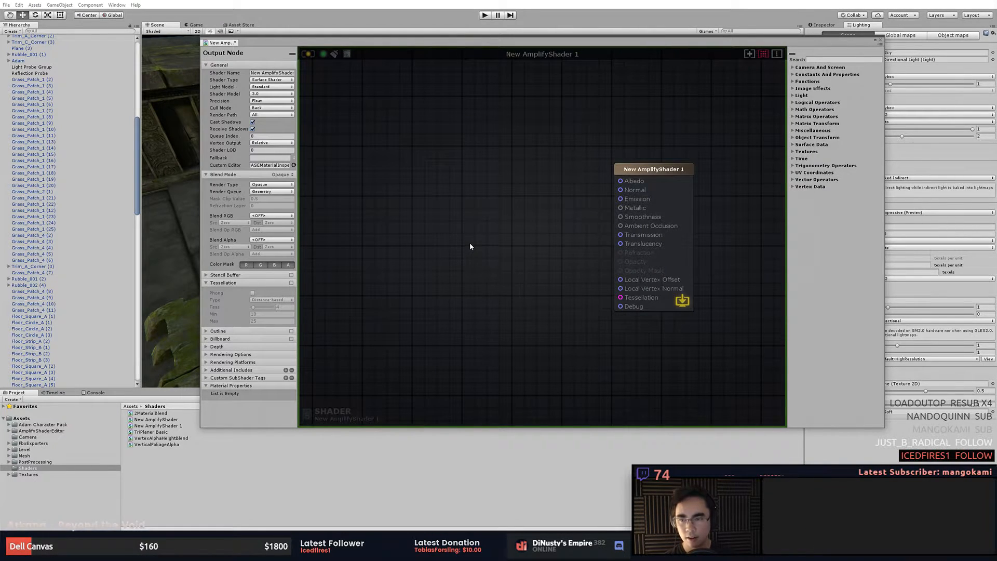
# - Review the Render Type and Render Queue options, then close the shader editor
pyautogui.click(270, 186)
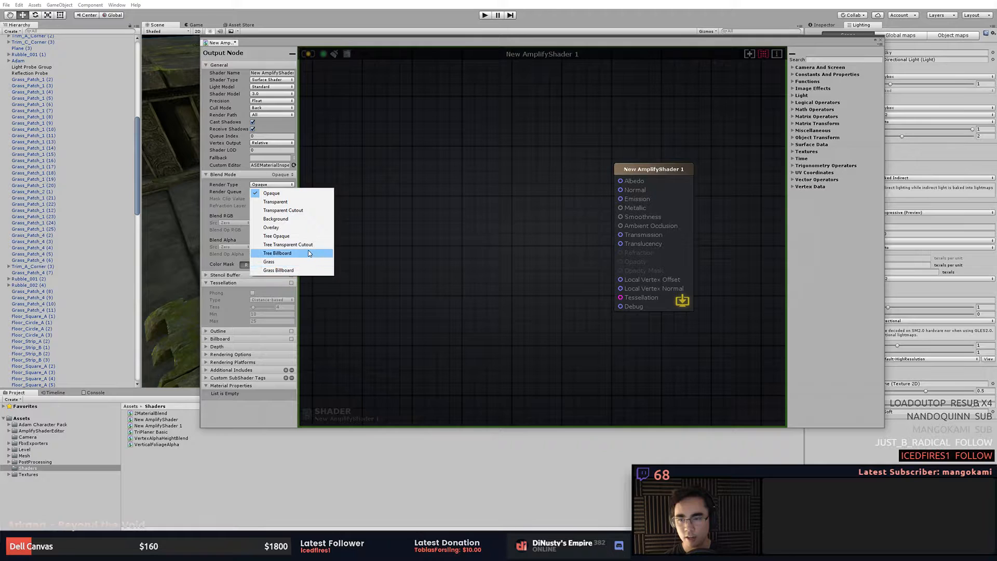
pyautogui.click(419, 199)
pyautogui.click(286, 192)
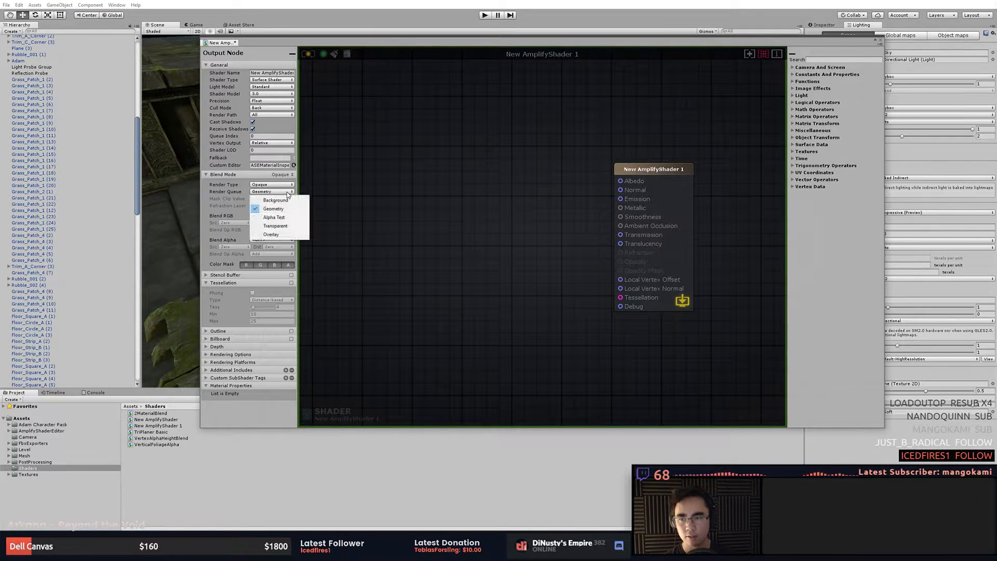
pyautogui.click(410, 179)
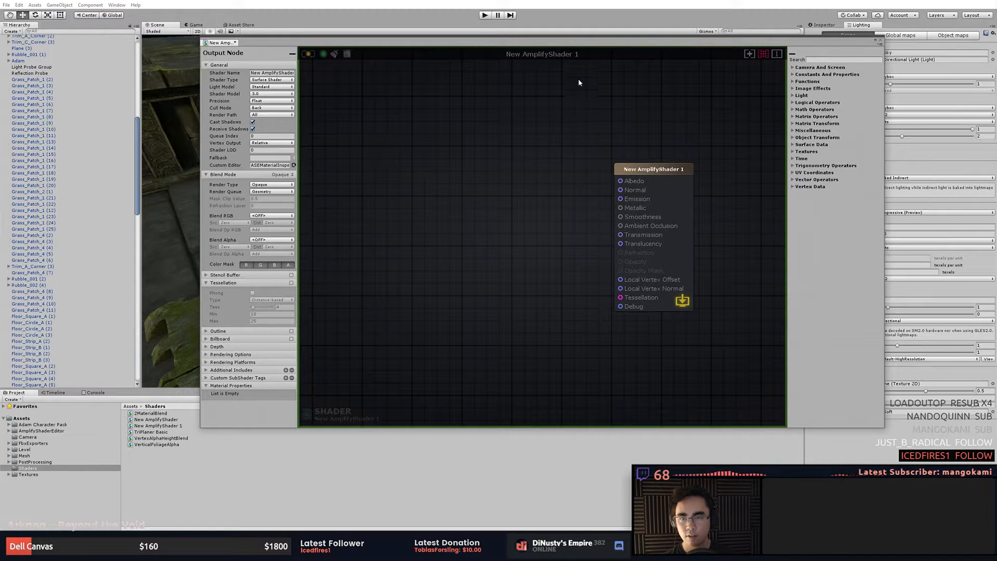
pyautogui.click(881, 41)
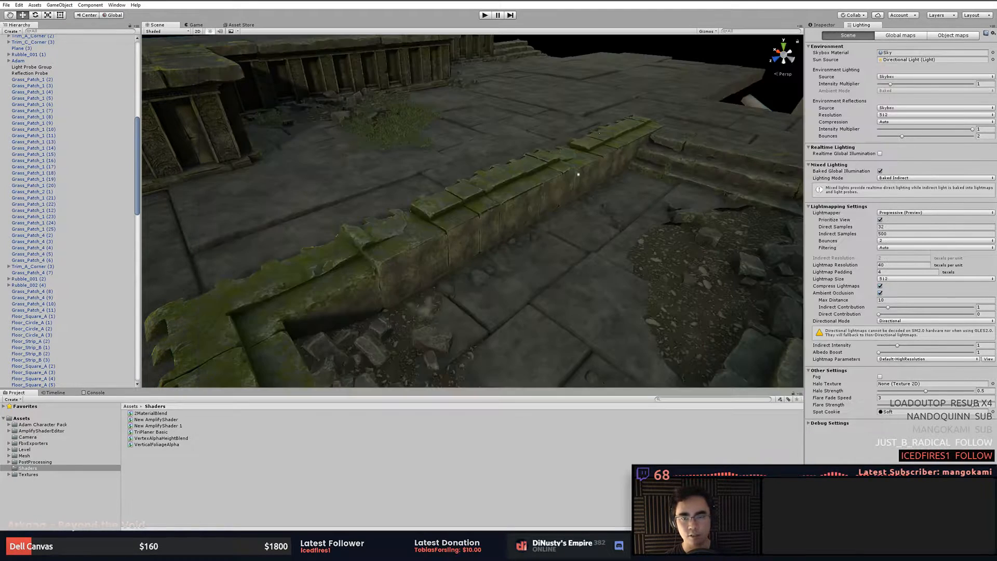
# - Select a grass patch, duplicate it, and move the copy to a new spot in the temple
pyautogui.click(414, 144)
pyautogui.press('f')
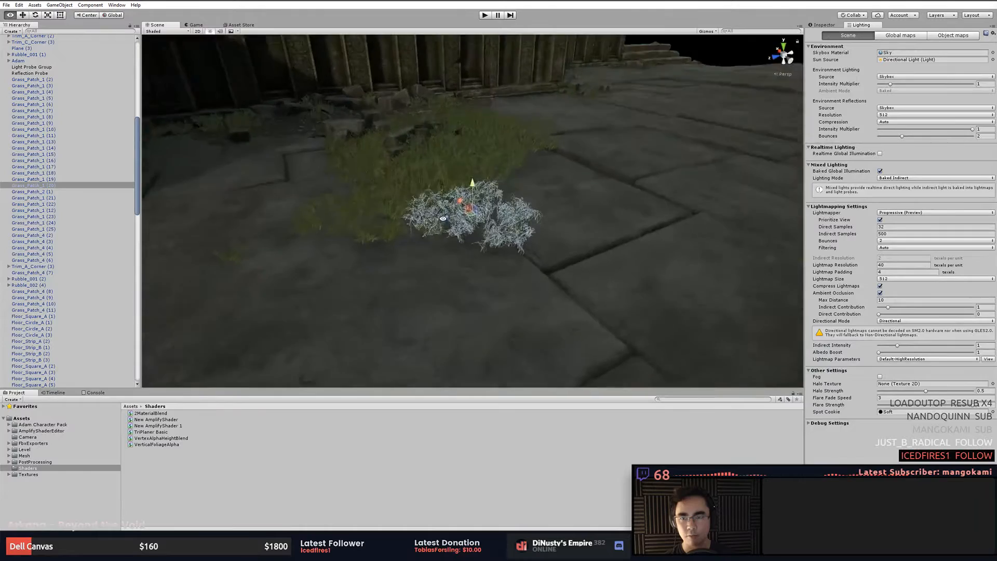
pyautogui.moveTo(413, 154); pyautogui.dragTo(498, 160, button='middle')
pyautogui.keyDown('alt'); pyautogui.moveTo(498, 160); pyautogui.dragTo(456, 205); pyautogui.keyUp('alt')
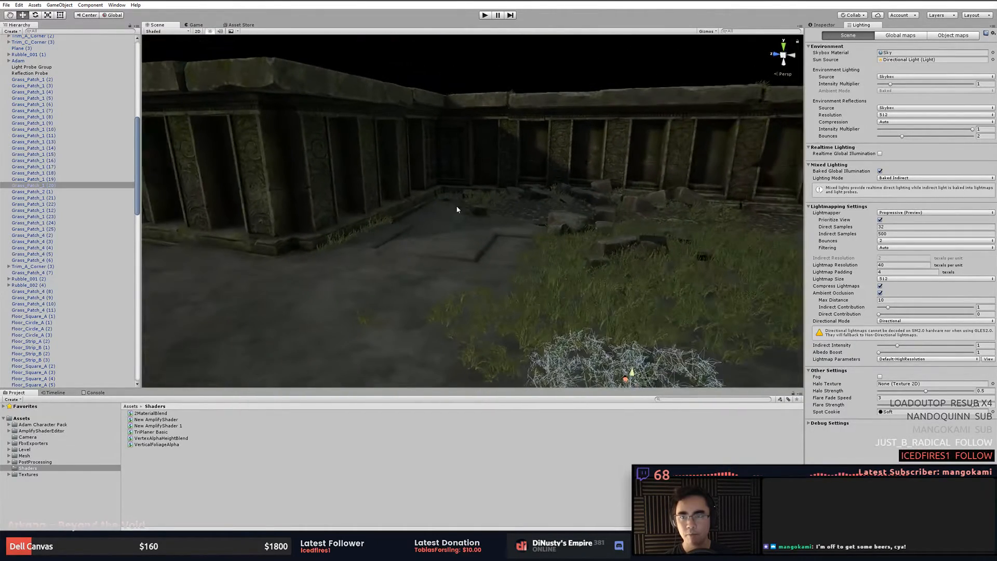
pyautogui.click(552, 275)
pyautogui.press('f')
pyautogui.keyDown('alt'); pyautogui.moveTo(551, 260); pyautogui.dragTo(601, 241); pyautogui.keyUp('alt')
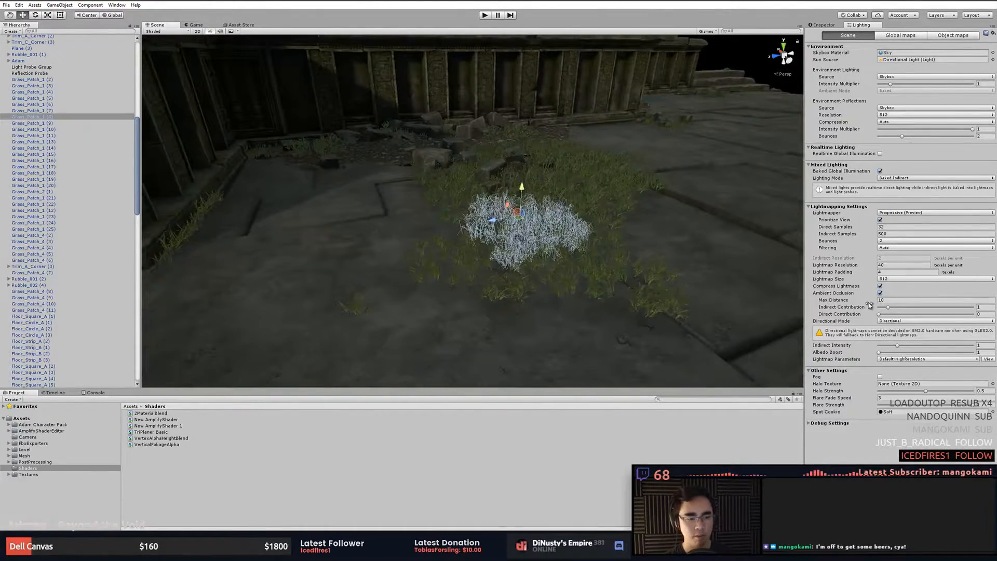
pyautogui.keyDown('alt'); pyautogui.moveTo(688, 205); pyautogui.dragTo(758, 213); pyautogui.keyUp('alt')
pyautogui.hotkey('ctrl', 'd')
pyautogui.moveTo(440, 223); pyautogui.dragTo(639, 73)
pyautogui.press('f')
pyautogui.keyDown('alt'); pyautogui.moveTo(553, 126); pyautogui.dragTo(719, 192); pyautogui.keyUp('alt')
pyautogui.keyDown('alt'); pyautogui.moveTo(632, 143); pyautogui.dragTo(587, 164); pyautogui.keyUp('alt')
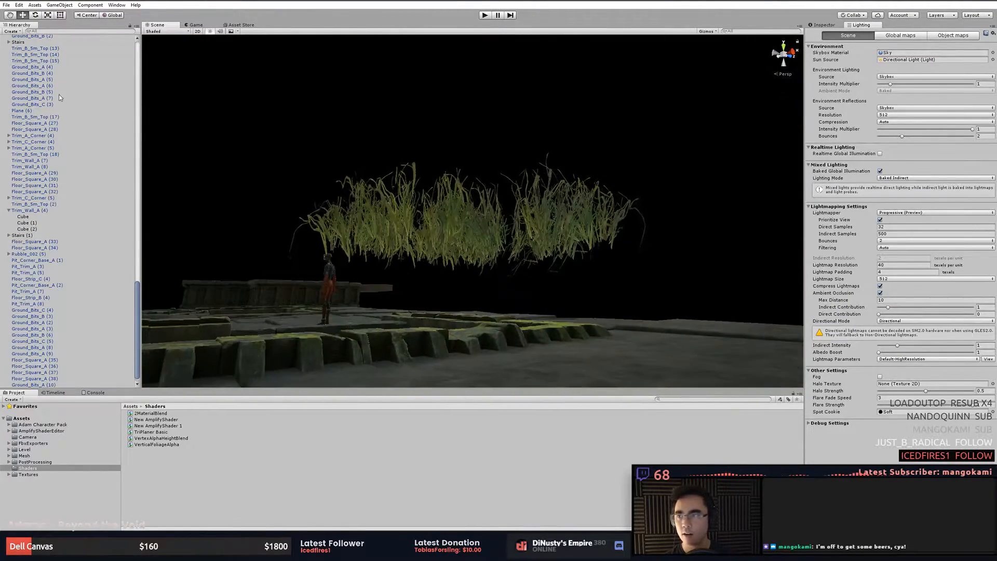
# - Turn on the skybox in the scene view's effects display
pyautogui.scroll(9, 78, 100)
pyautogui.click(236, 31)
pyautogui.click(245, 35)
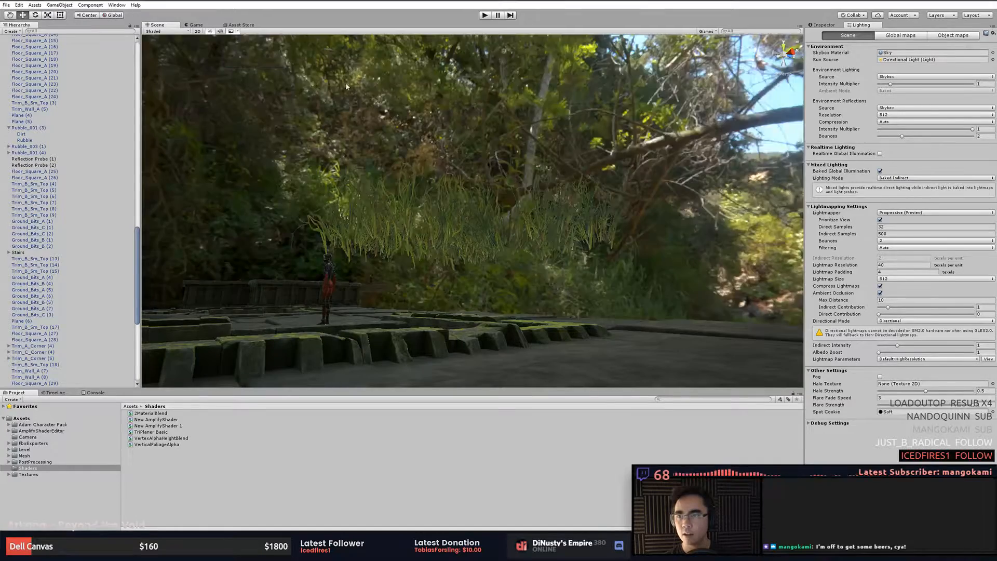
# - Filter the hierarchy for objects named light
pyautogui.scroll(5, 475, 236)
pyautogui.click(475, 235)
pyautogui.keyDown('alt'); pyautogui.moveTo(475, 236); pyautogui.dragTo(551, 218); pyautogui.keyUp('alt')
pyautogui.click(649, 138)
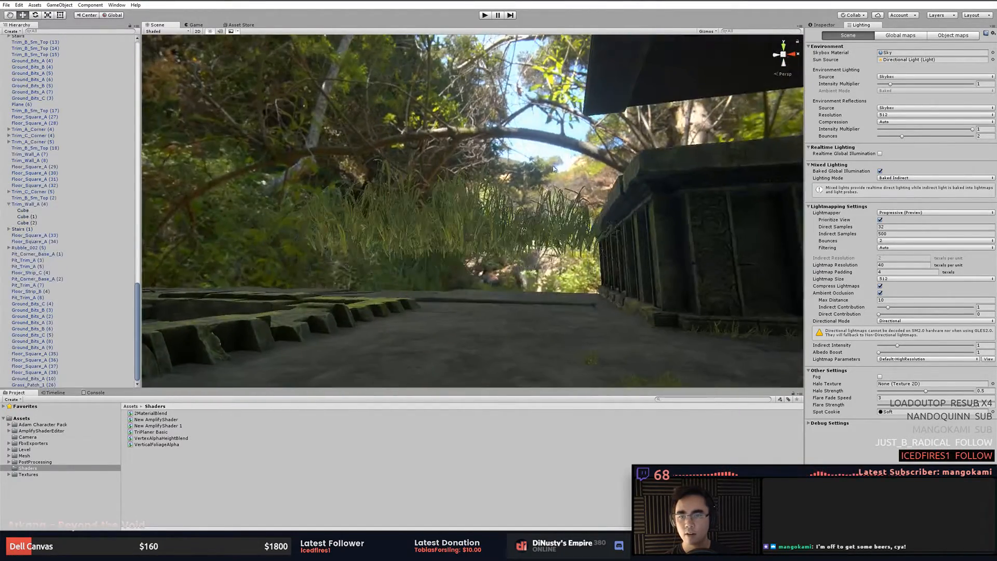
pyautogui.keyDown('alt'); pyautogui.moveTo(652, 150); pyautogui.dragTo(675, 162); pyautogui.keyUp('alt')
pyautogui.click(85, 31)
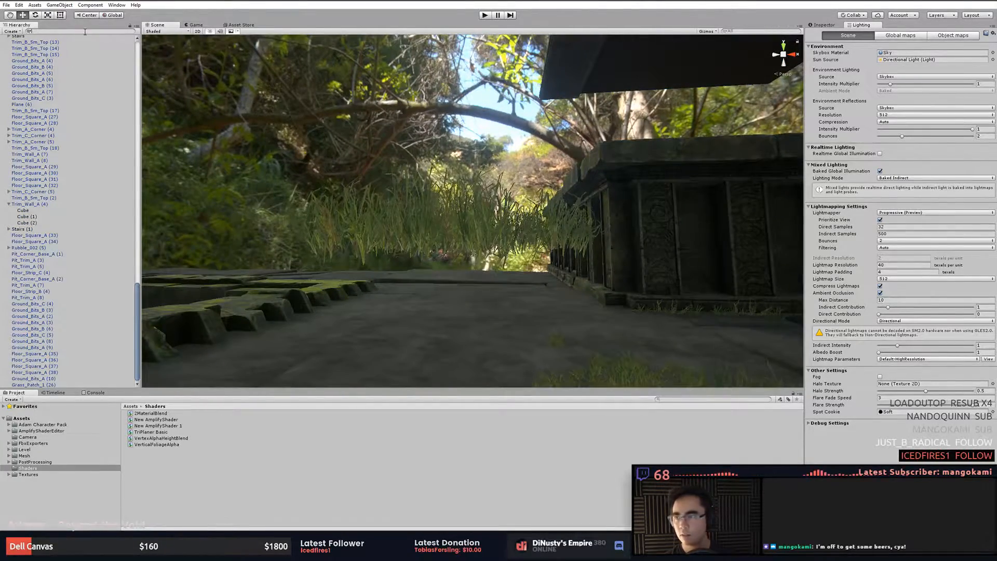
pyautogui.write('light')
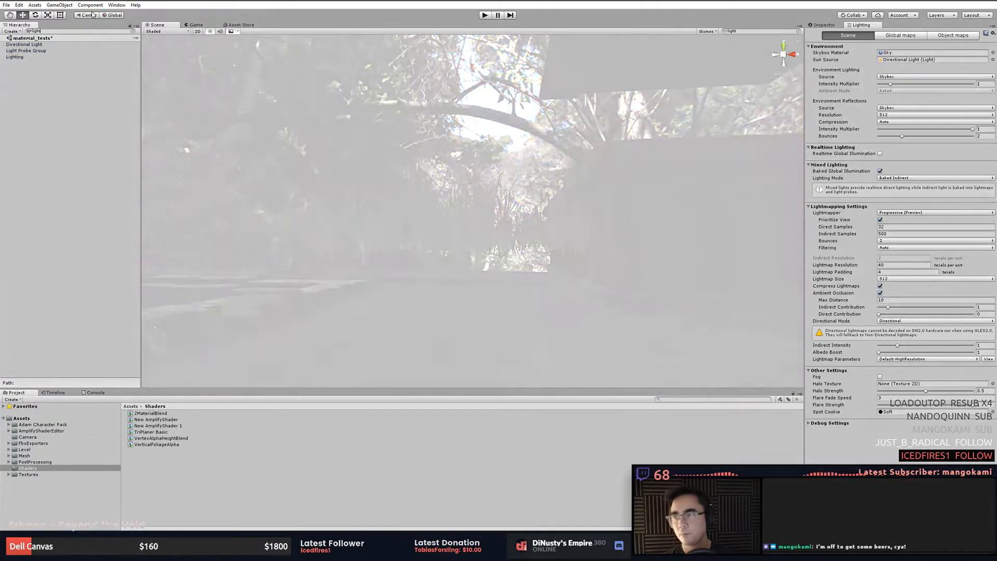
# - Select the Directional Light and clear the hierarchy filter
pyautogui.click(15, 56)
pyautogui.click(24, 44)
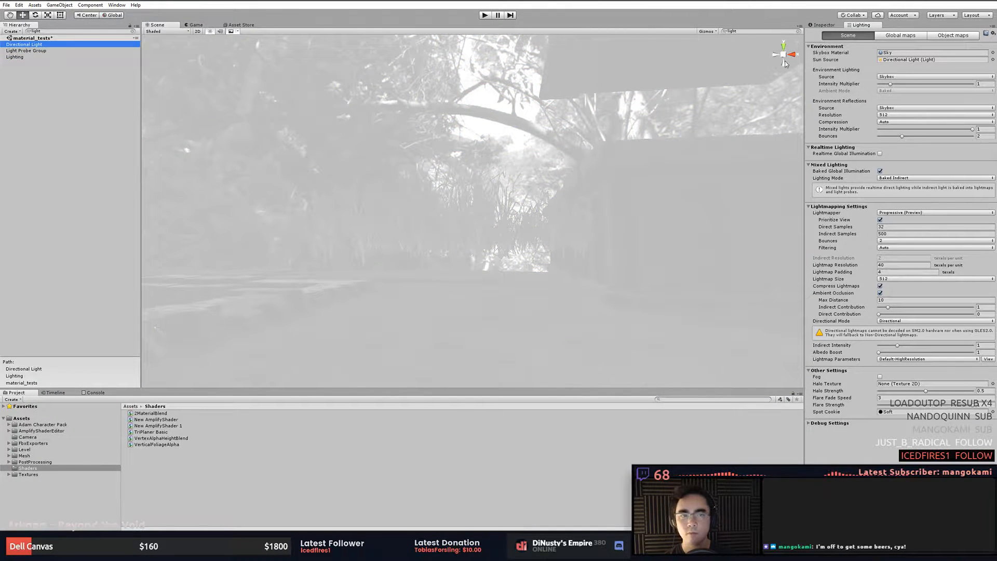
pyautogui.click(133, 32)
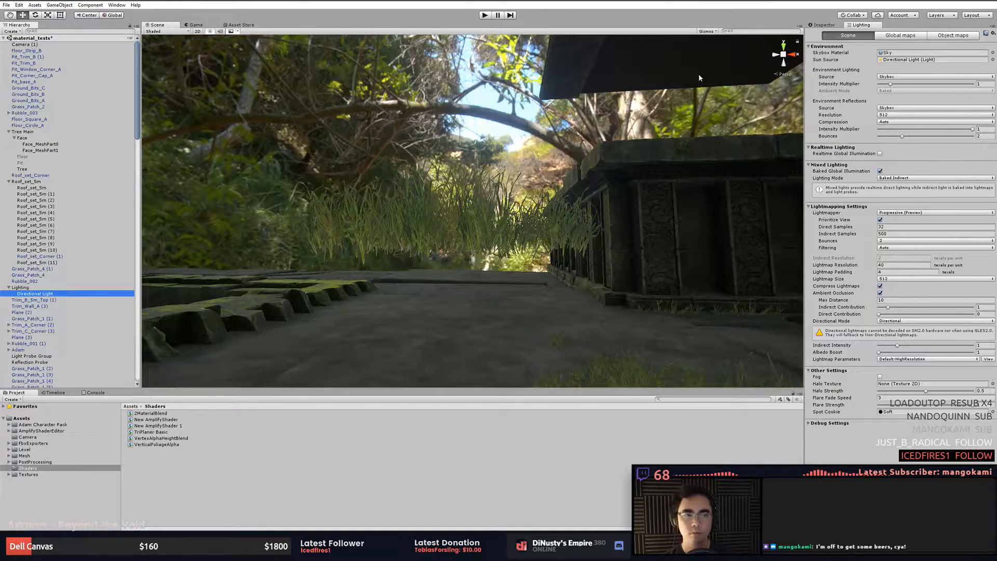
# - Turn off Baked Global Illumination in the scene's lighting settings
pyautogui.click(908, 179)
pyautogui.click(862, 174)
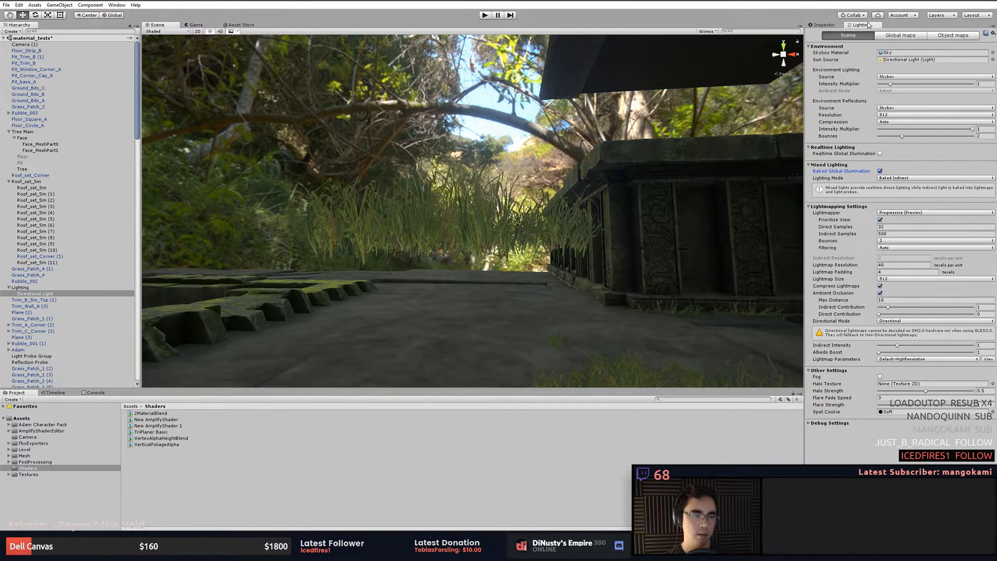
pyautogui.click(880, 172)
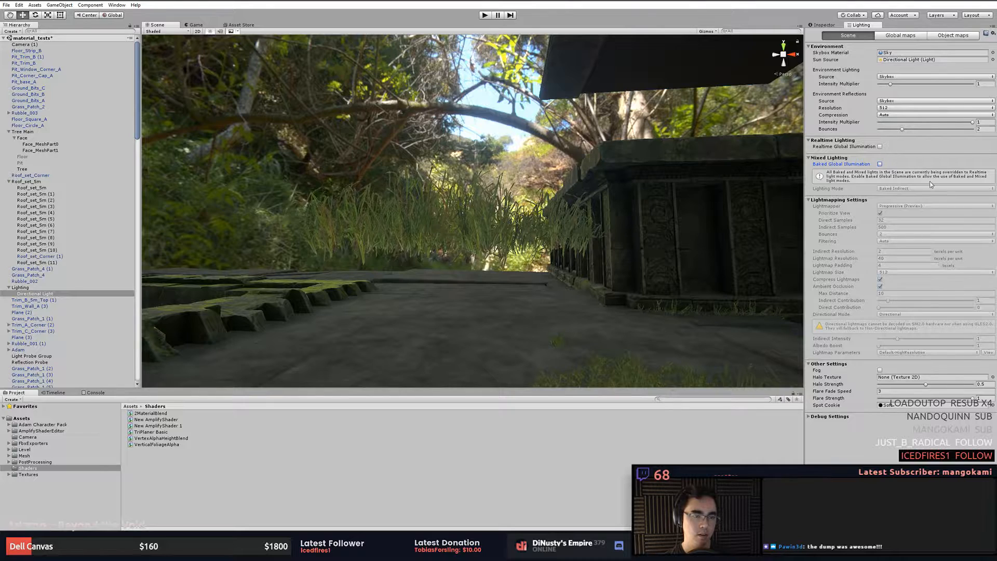
# - Set the directional light's mode to Realtime
pyautogui.click(831, 26)
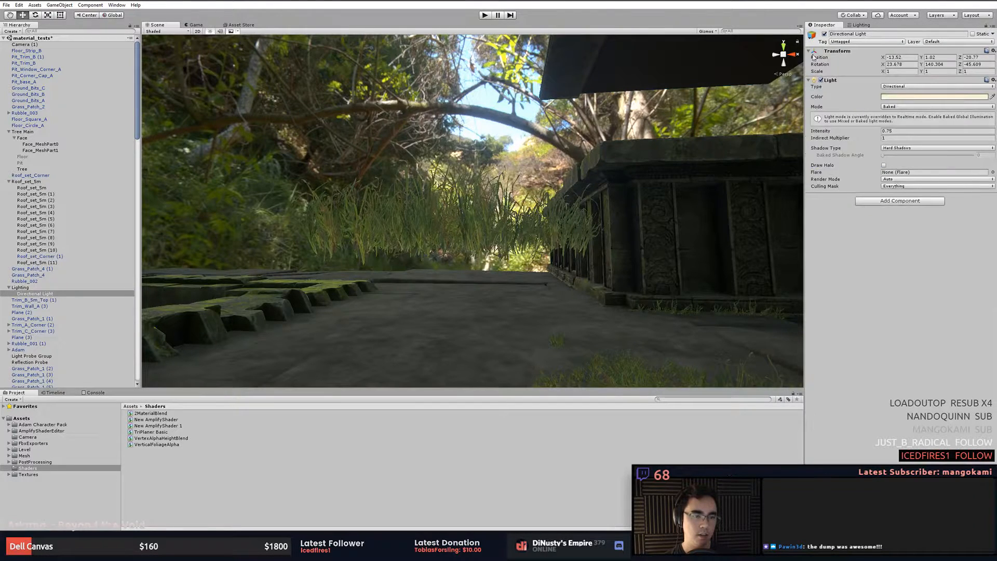
pyautogui.click(903, 107)
pyautogui.click(907, 115)
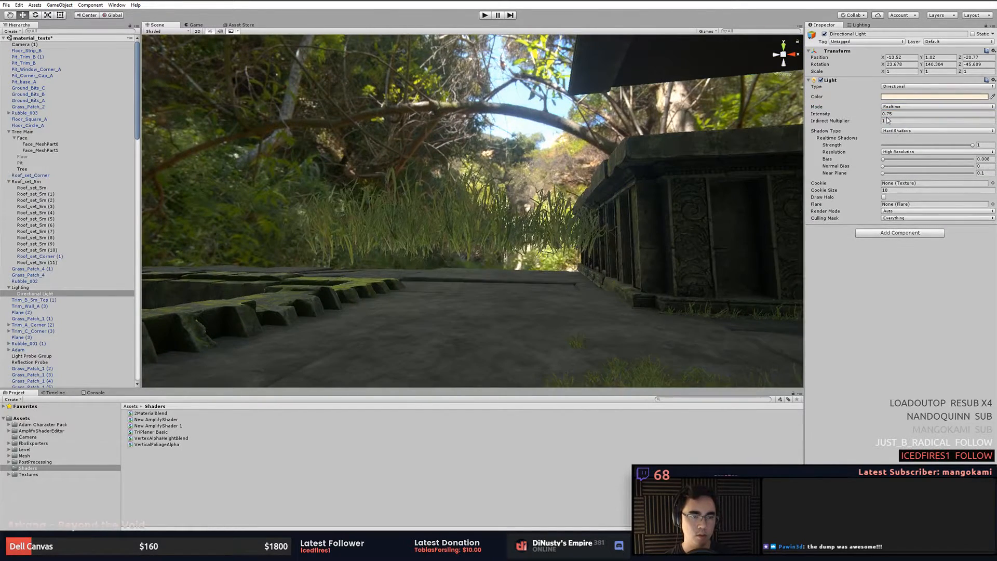
# - Scrub the directional light's intensity and move the light higher above the courtyard
pyautogui.moveTo(858, 116); pyautogui.dragTo(867, 116)
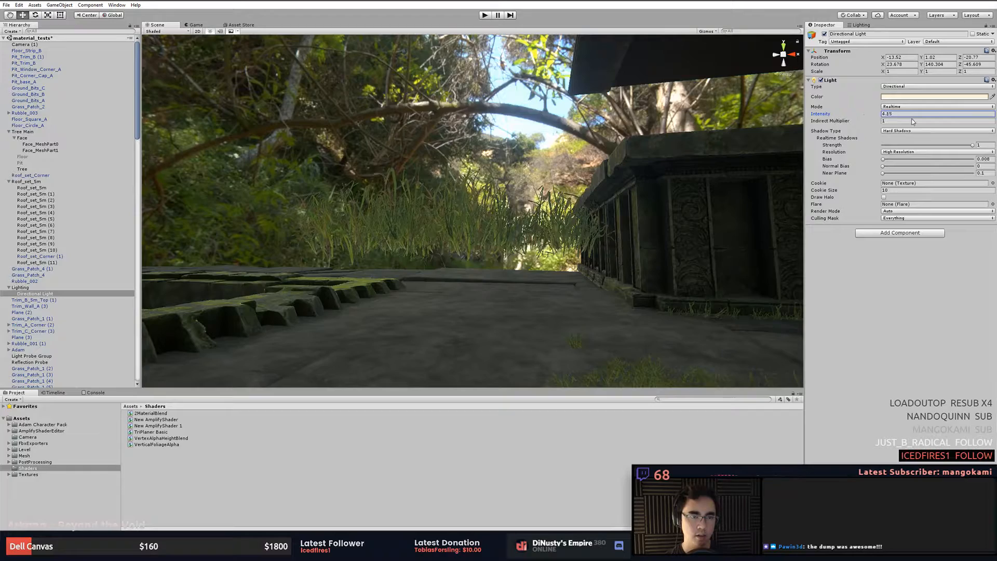
pyautogui.moveTo(668, 182); pyautogui.dragTo(411, 168, button='right')
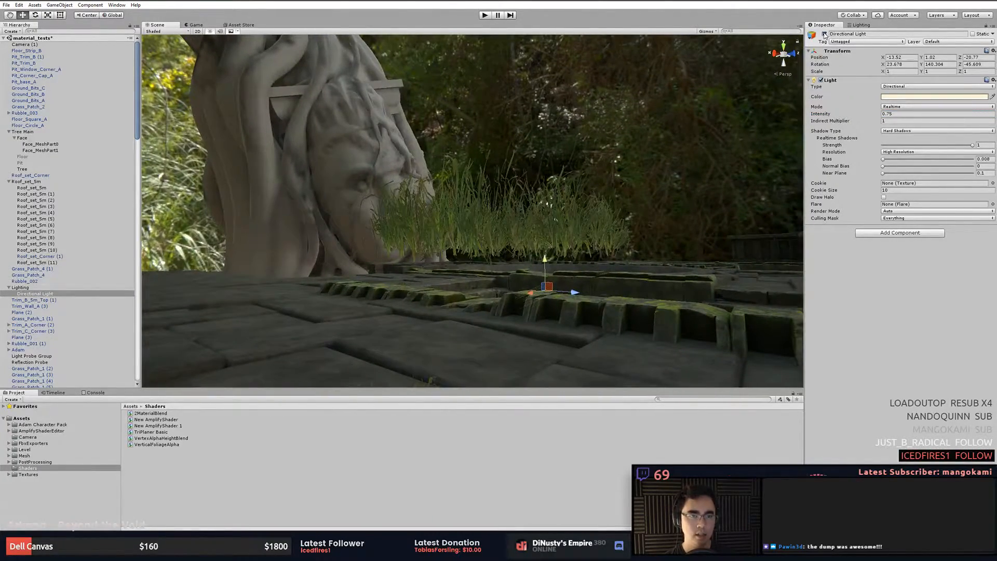
pyautogui.keyDown('alt'); pyautogui.moveTo(598, 136); pyautogui.dragTo(548, 243); pyautogui.keyUp('alt')
pyautogui.moveTo(429, 121); pyautogui.dragTo(614, 58)
pyautogui.keyDown('alt'); pyautogui.moveTo(615, 59); pyautogui.dragTo(684, 119); pyautogui.keyUp('alt')
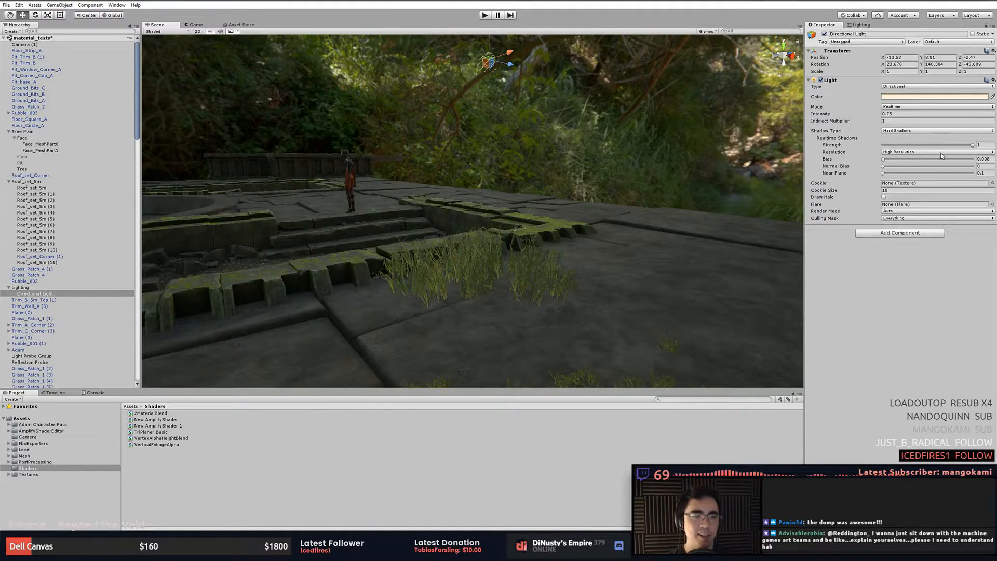
# - Enable Realtime Global Illumination in the lighting settings
pyautogui.click(868, 26)
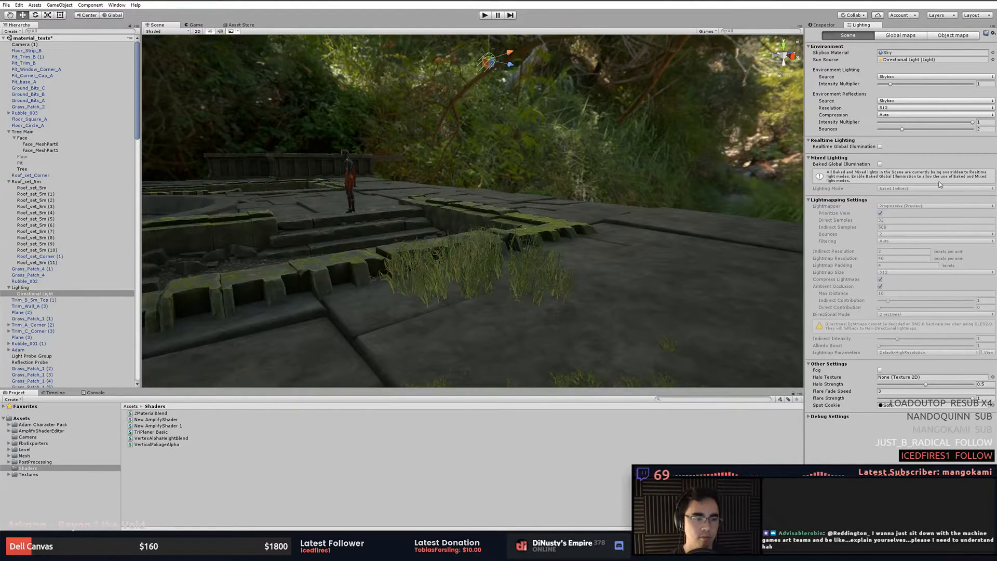
pyautogui.click(881, 147)
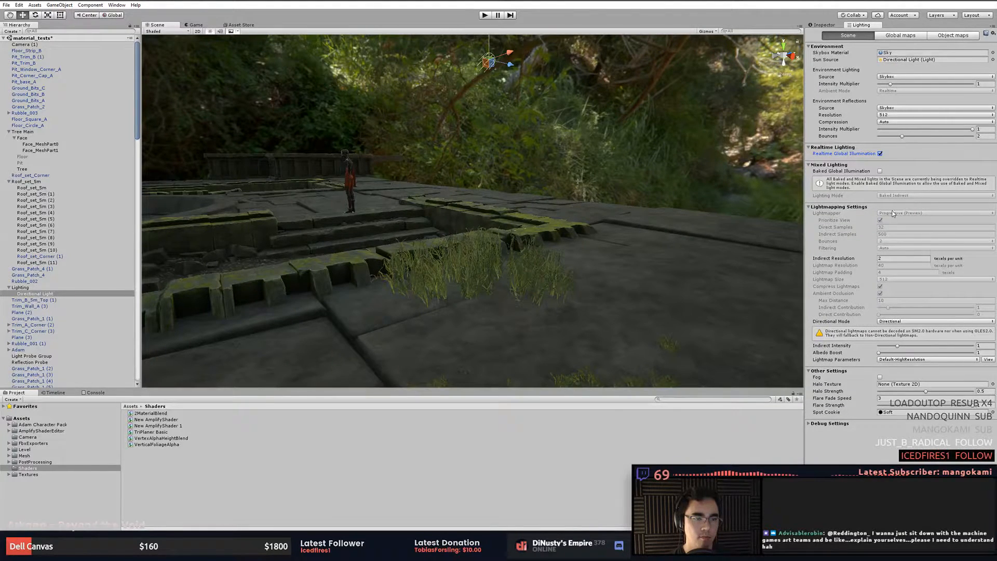
# - Rotate the directional light with the Rotate tool to about 119.7° on Y
pyautogui.keyDown('alt'); pyautogui.moveTo(608, 222); pyautogui.dragTo(645, 235); pyautogui.keyUp('alt')
pyautogui.press('e')
pyautogui.keyDown('alt'); pyautogui.moveTo(522, 233); pyautogui.dragTo(519, 226); pyautogui.keyUp('alt')
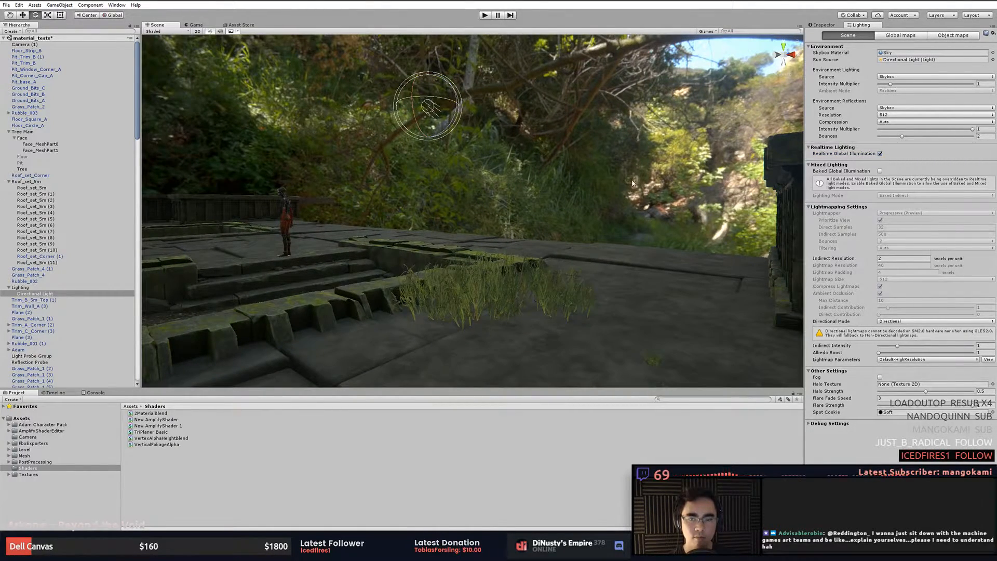
# - Switch the light's shadow type to No Shadows and then to Hard Shadows
pyautogui.click(825, 25)
pyautogui.click(890, 131)
pyautogui.click(907, 140)
pyautogui.click(906, 130)
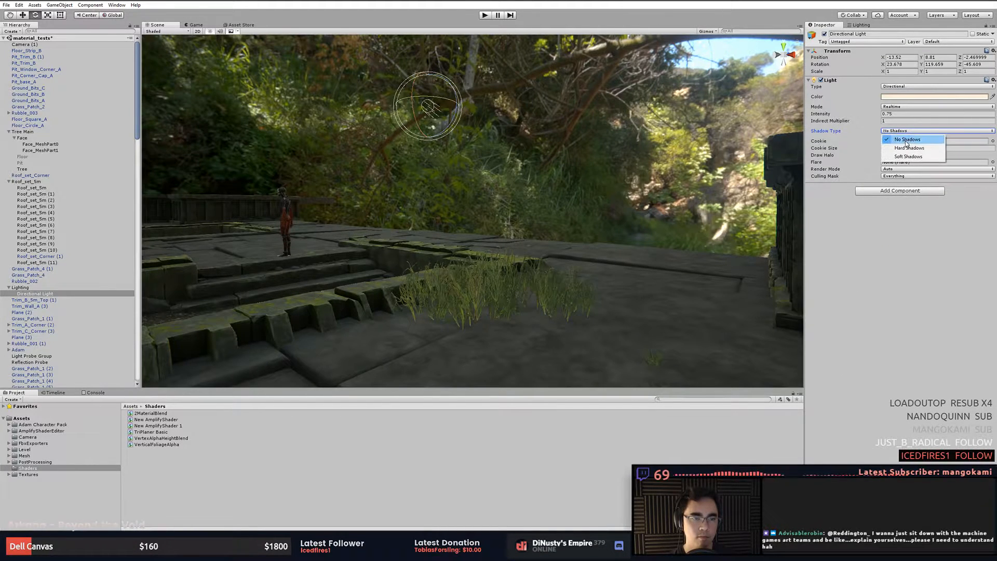
pyautogui.click(908, 148)
# - Filter the hierarchy for objects named light
pyautogui.keyDown('alt'); pyautogui.moveTo(551, 191); pyautogui.dragTo(574, 220); pyautogui.keyUp('alt')
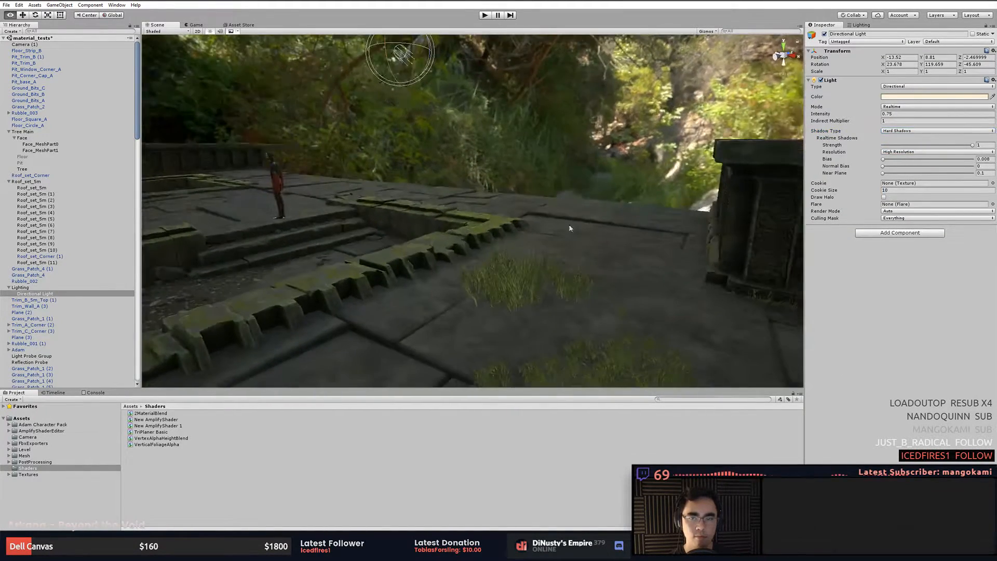
pyautogui.click(521, 231)
pyautogui.click(520, 230)
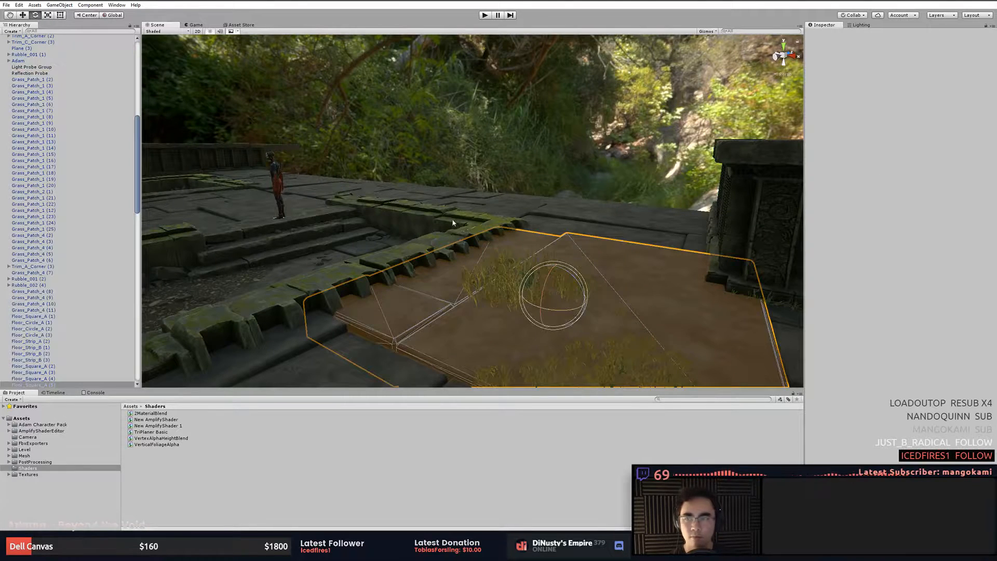
pyautogui.click(103, 31)
pyautogui.write('light')
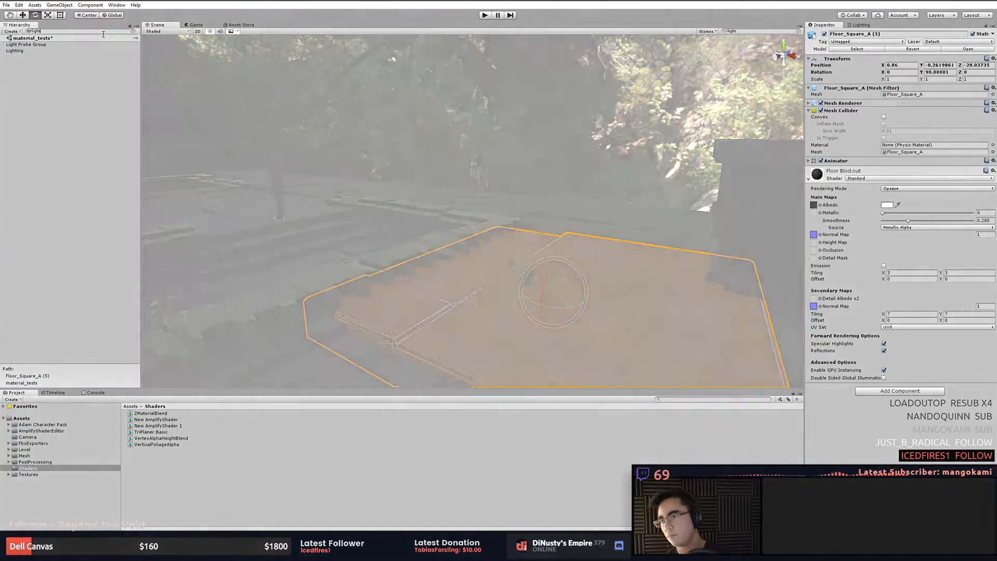
pyautogui.click(17, 50)
pyautogui.keyDown('alt'); pyautogui.moveTo(265, 123); pyautogui.dragTo(617, 252); pyautogui.keyUp('alt')
pyautogui.press('w')
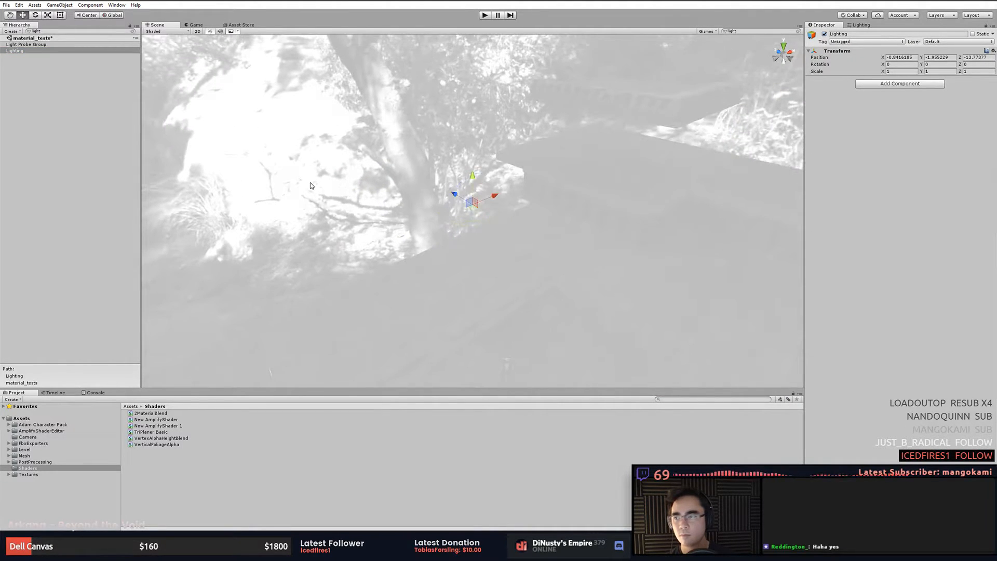
pyautogui.click(311, 186)
pyautogui.click(46, 50)
pyautogui.click(62, 76)
pyautogui.click(64, 49)
pyautogui.hotkey('ctrl', 'z')
pyautogui.hotkey('ctrl', 'z')
pyautogui.hotkey('ctrl', 'z')
pyautogui.hotkey('ctrl', 'z')
pyautogui.hotkey('ctrl', 'z')
pyautogui.hotkey('ctrl', 'z')
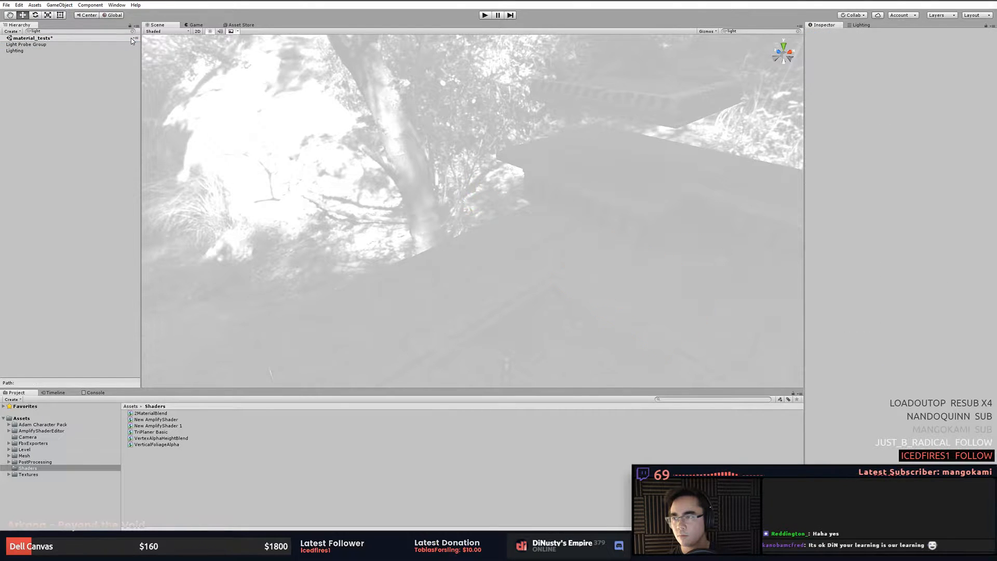
# - Undo the last two changes and reselect the Directional Light in the unfiltered hierarchy
pyautogui.keyDown('alt'); pyautogui.moveTo(175, 66); pyautogui.dragTo(314, 146); pyautogui.keyUp('alt')
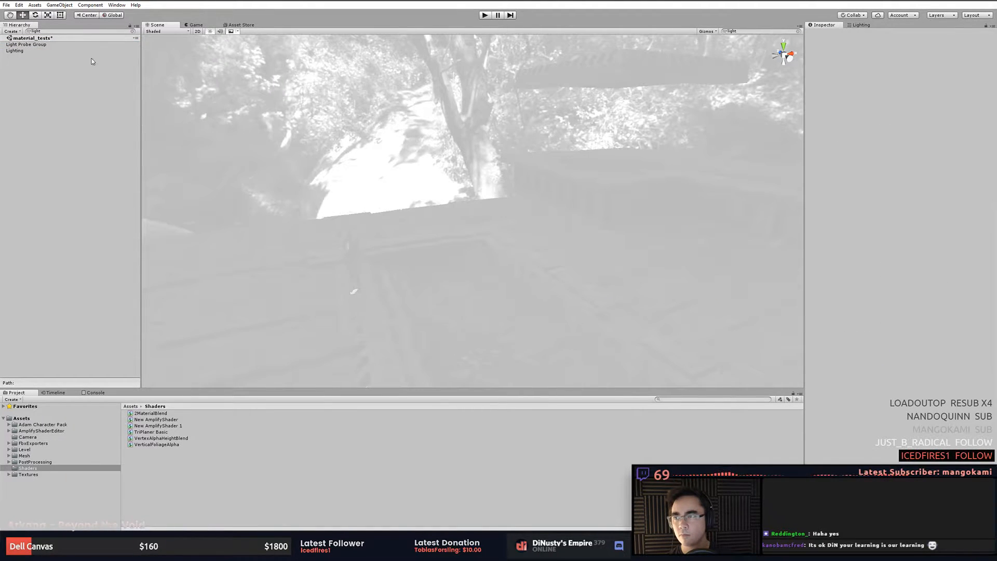
pyautogui.hotkey('ctrl', 'z')
pyautogui.hotkey('ctrl', 'z')
pyautogui.keyDown('alt'); pyautogui.moveTo(165, 73); pyautogui.dragTo(83, 52); pyautogui.keyUp('alt')
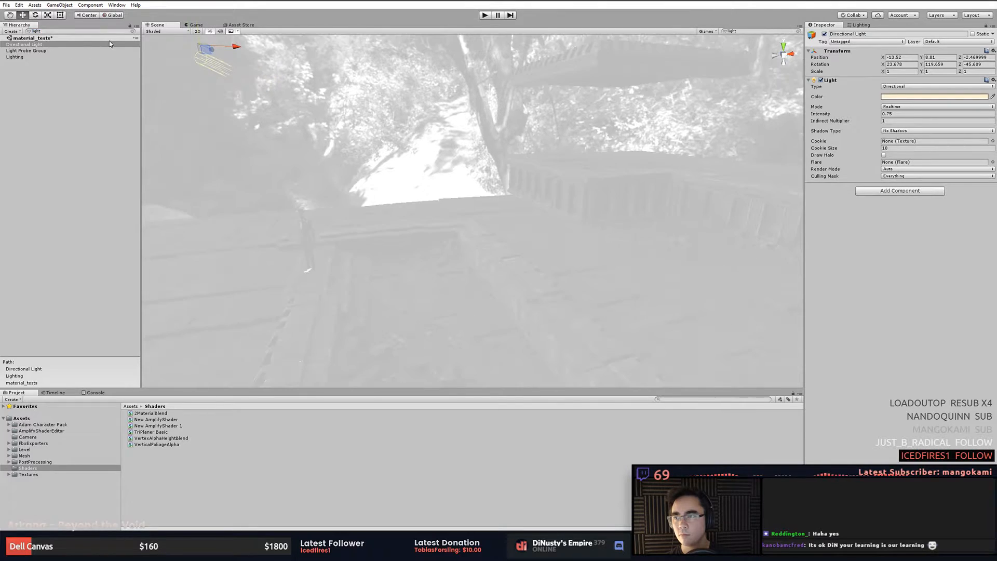
pyautogui.click(133, 31)
# - Move the directional light over the temple floor
pyautogui.keyDown('alt'); pyautogui.moveTo(235, 107); pyautogui.dragTo(272, 103); pyautogui.keyUp('alt')
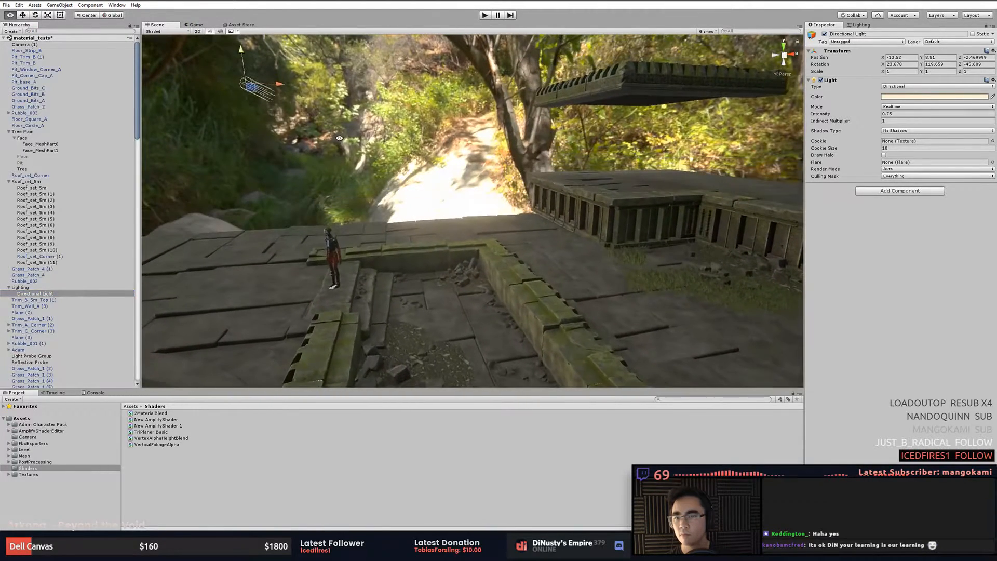
pyautogui.press('e')
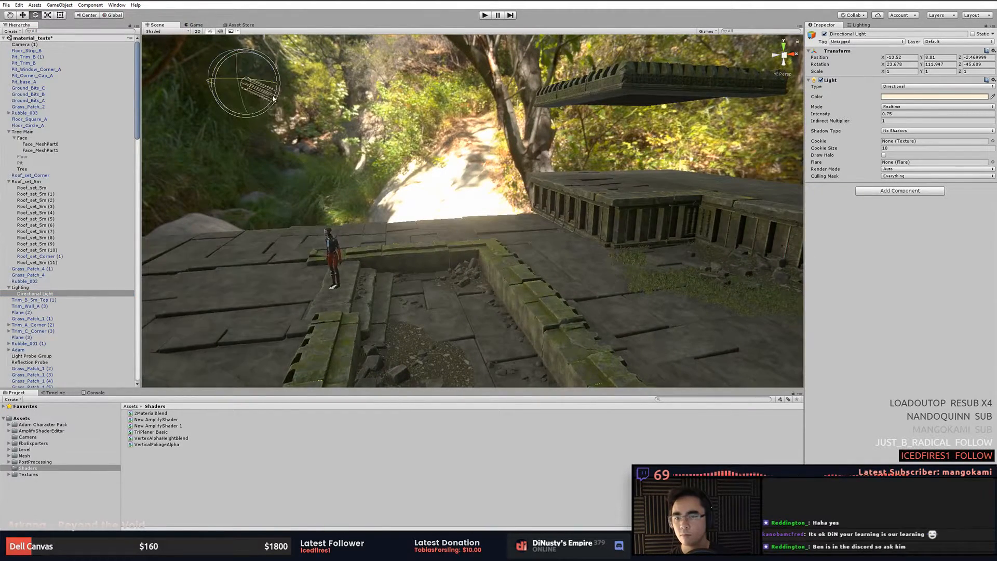
pyautogui.keyDown('alt'); pyautogui.moveTo(250, 82); pyautogui.dragTo(498, 332); pyautogui.keyUp('alt')
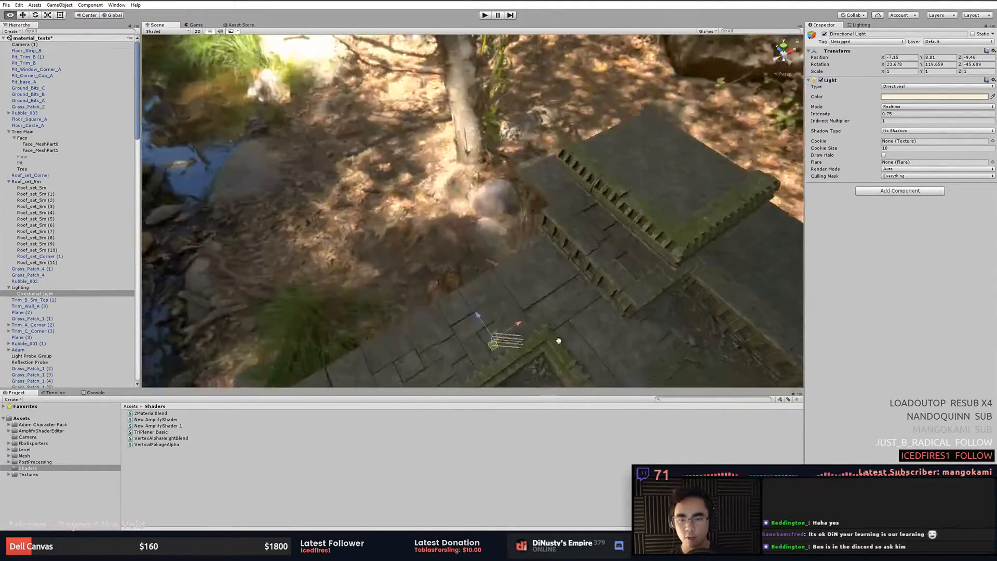
# - Frame and orbit around the courtyard to inspect the lighting on the stairs and grass
pyautogui.moveTo(545, 343); pyautogui.dragTo(523, 292, button='middle')
pyautogui.press('f')
pyautogui.keyDown('alt'); pyautogui.moveTo(512, 278); pyautogui.dragTo(583, 307); pyautogui.keyUp('alt')
pyautogui.moveTo(584, 307); pyautogui.dragTo(469, 263, button='middle')
pyautogui.keyDown('alt'); pyautogui.moveTo(469, 262); pyautogui.dragTo(556, 282); pyautogui.keyUp('alt')
pyautogui.click(591, 340)
pyautogui.moveTo(592, 320); pyautogui.dragTo(625, 146)
pyautogui.keyDown('alt'); pyautogui.moveTo(556, 212); pyautogui.dragTo(541, 231); pyautogui.keyUp('alt')
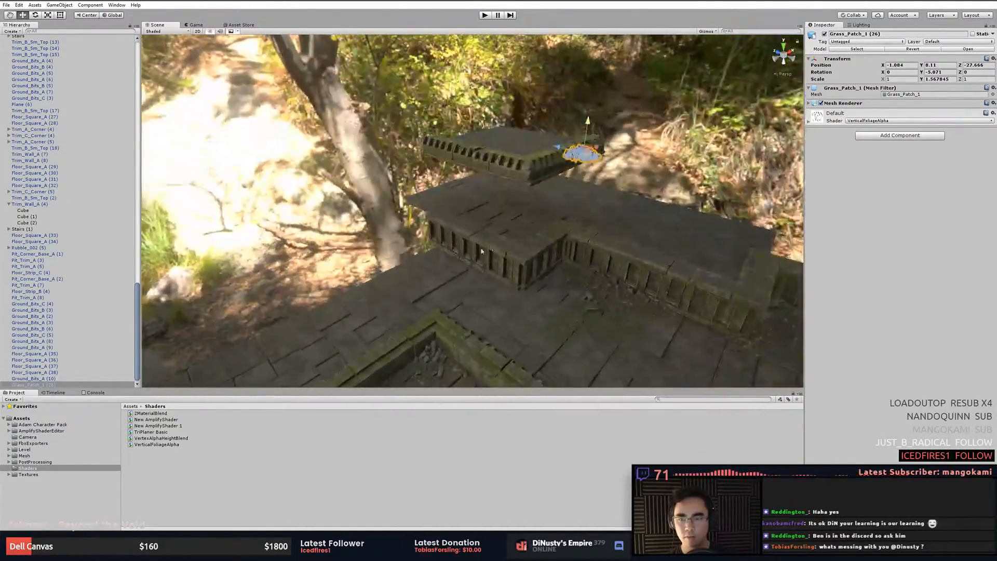
# - Enlarge the scene's 3D gizmo icons and select the directional light
pyautogui.click(707, 31)
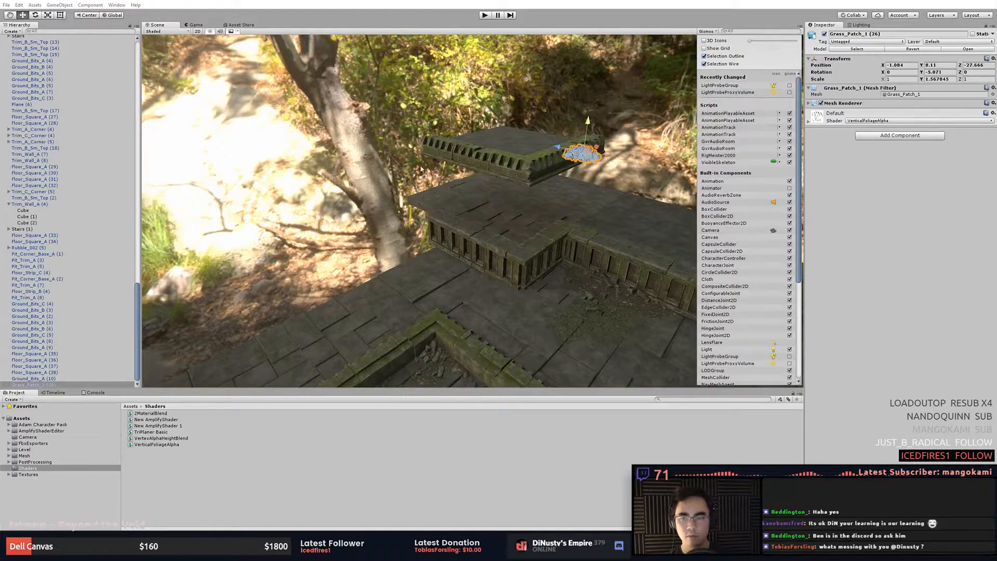
pyautogui.click(381, 203)
pyautogui.keyDown('alt'); pyautogui.moveTo(381, 223); pyautogui.dragTo(454, 262); pyautogui.keyUp('alt')
pyautogui.moveTo(454, 263); pyautogui.dragTo(496, 250, button='middle')
pyautogui.click(709, 31)
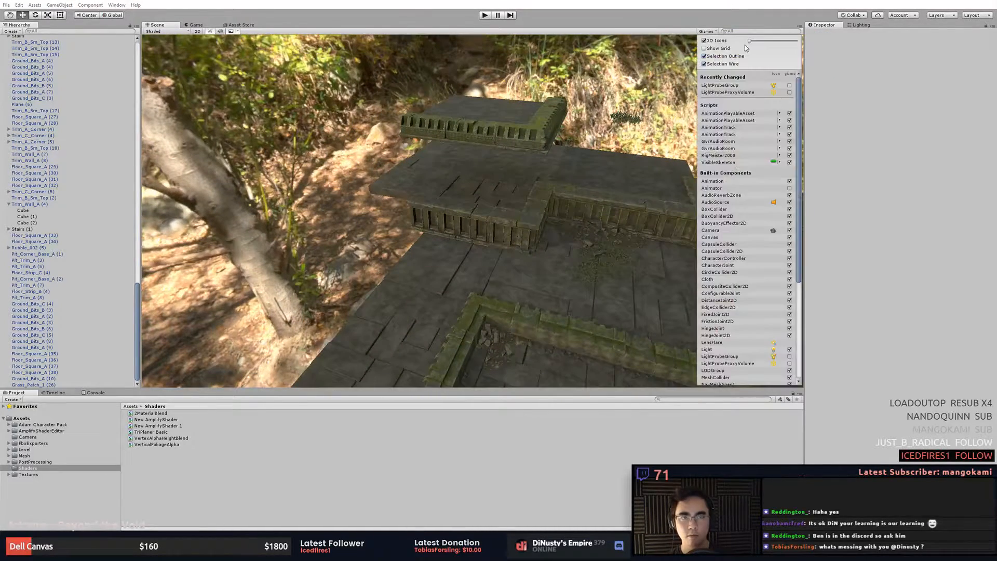
pyautogui.moveTo(765, 41); pyautogui.dragTo(776, 42)
pyautogui.click(596, 201)
pyautogui.click(435, 224)
pyautogui.keyDown('alt'); pyautogui.moveTo(422, 231); pyautogui.dragTo(476, 245); pyautogui.keyUp('alt')
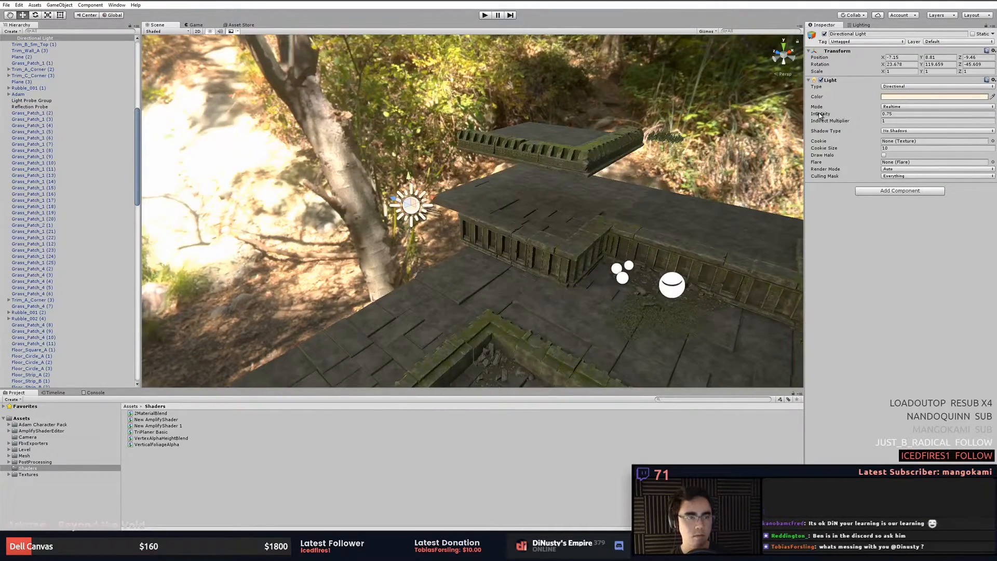
# - Set the light's intensity to 2.3 and its shadow type to Soft Shadows
pyautogui.moveTo(821, 115); pyautogui.dragTo(838, 155)
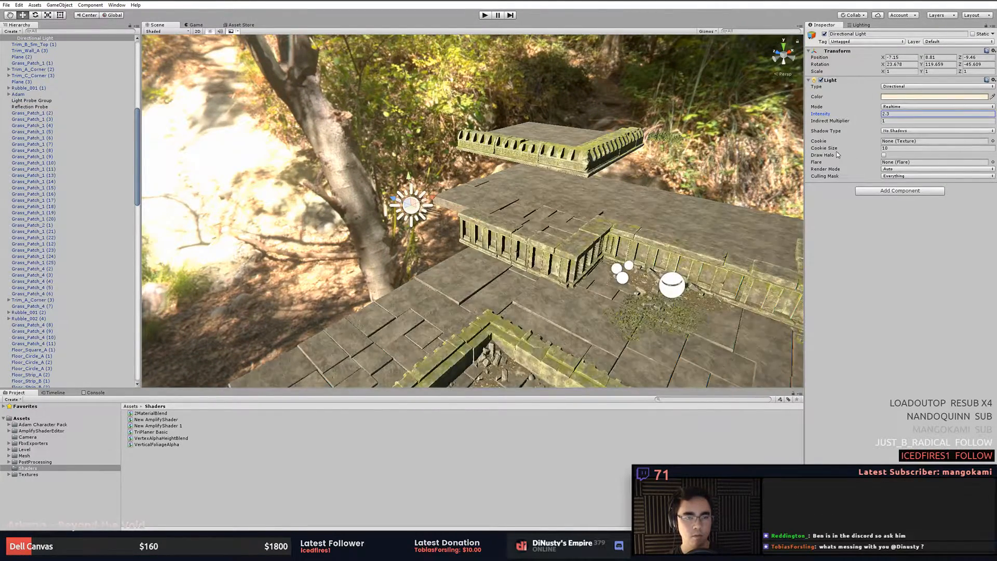
pyautogui.click(907, 131)
pyautogui.click(917, 153)
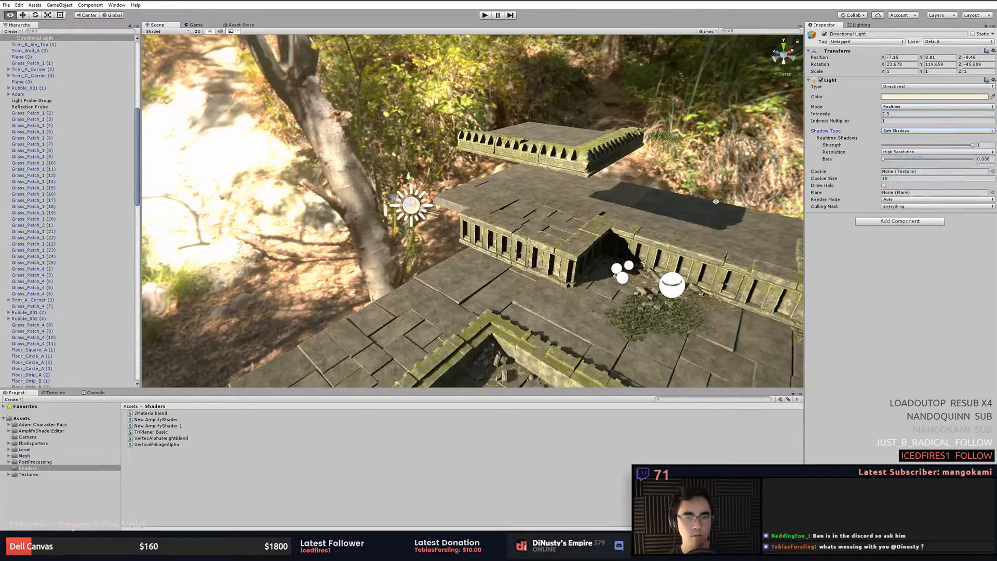
# - Rotate the directional light to about 155° on Y
pyautogui.keyDown('alt'); pyautogui.moveTo(618, 218); pyautogui.dragTo(650, 206); pyautogui.keyUp('alt')
pyautogui.press('e')
pyautogui.moveTo(393, 197); pyautogui.dragTo(468, 224)
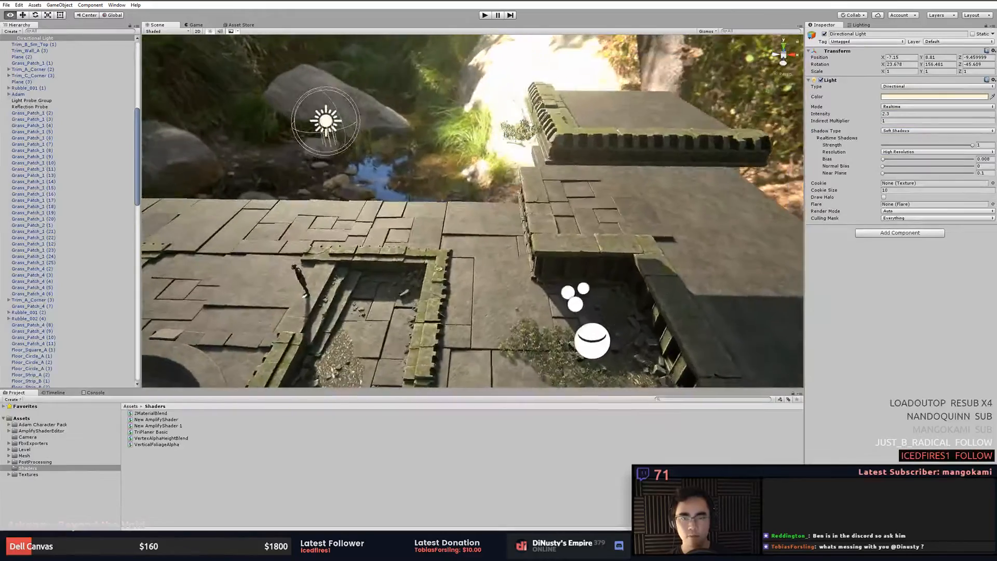
# - Set the directional light's intensity to 1
pyautogui.click(517, 237)
pyautogui.press('f')
pyautogui.keyDown('alt'); pyautogui.moveTo(541, 236); pyautogui.dragTo(278, 150); pyautogui.keyUp('alt')
pyautogui.click(637, 229)
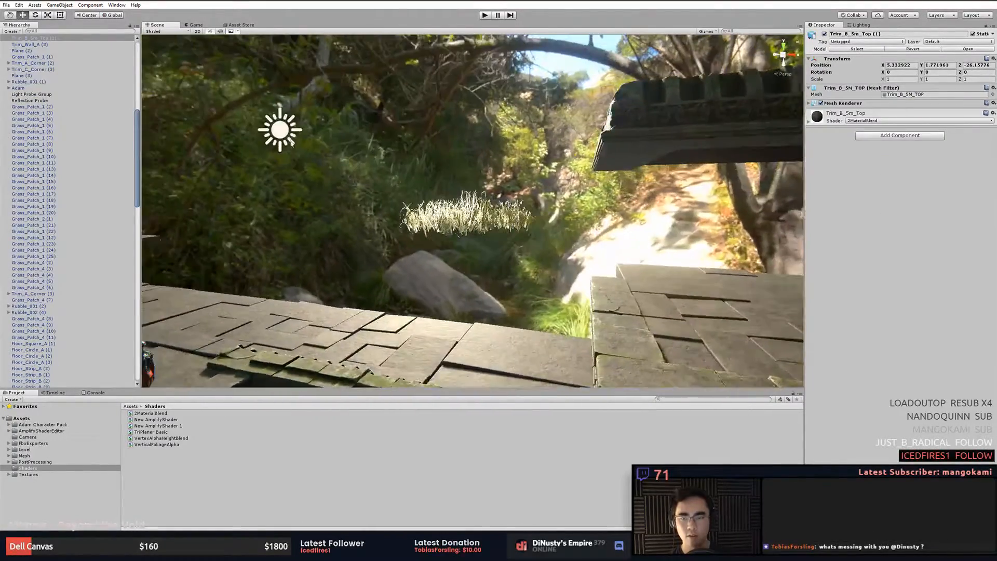
pyautogui.click(277, 136)
pyautogui.click(280, 130)
pyautogui.moveTo(918, 114); pyautogui.dragTo(880, 114)
pyautogui.write('1')
# - Select the grass patch by the temple and expand its VerticalFoliageAlpha material properties
pyautogui.click(654, 143)
pyautogui.keyDown('alt'); pyautogui.moveTo(654, 143); pyautogui.dragTo(690, 166); pyautogui.keyUp('alt')
pyautogui.click(499, 214)
pyautogui.keyDown('alt'); pyautogui.moveTo(499, 214); pyautogui.dragTo(698, 179); pyautogui.keyUp('alt')
pyautogui.press('f')
pyautogui.moveTo(680, 258); pyautogui.dragTo(529, 94, button='right')
pyautogui.keyDown('alt'); pyautogui.moveTo(529, 93); pyautogui.dragTo(561, 117); pyautogui.keyUp('alt')
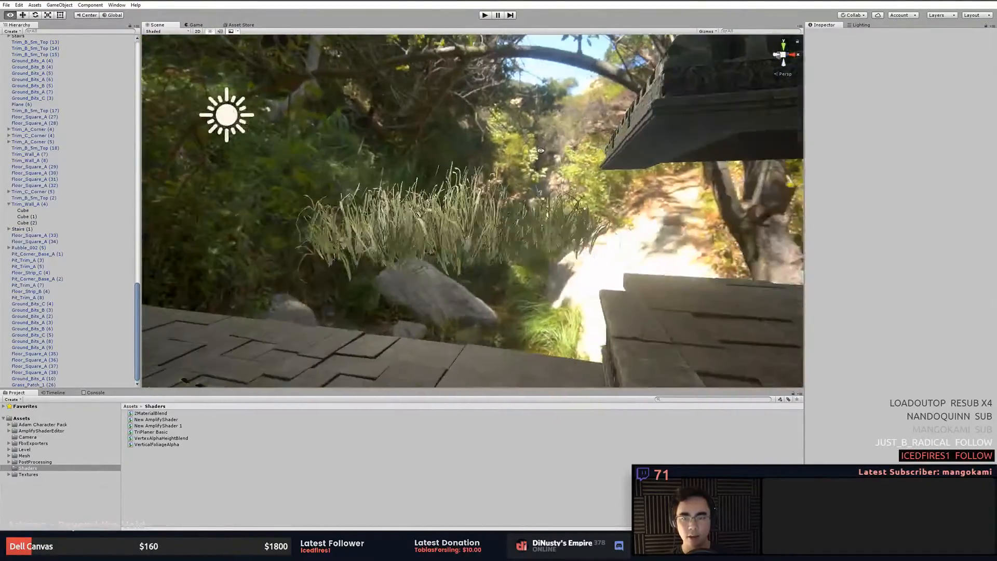
pyautogui.click(539, 196)
pyautogui.press('f')
pyautogui.keyDown('alt'); pyautogui.moveTo(540, 195); pyautogui.dragTo(552, 154); pyautogui.keyUp('alt')
pyautogui.click(563, 156)
pyautogui.click(552, 195)
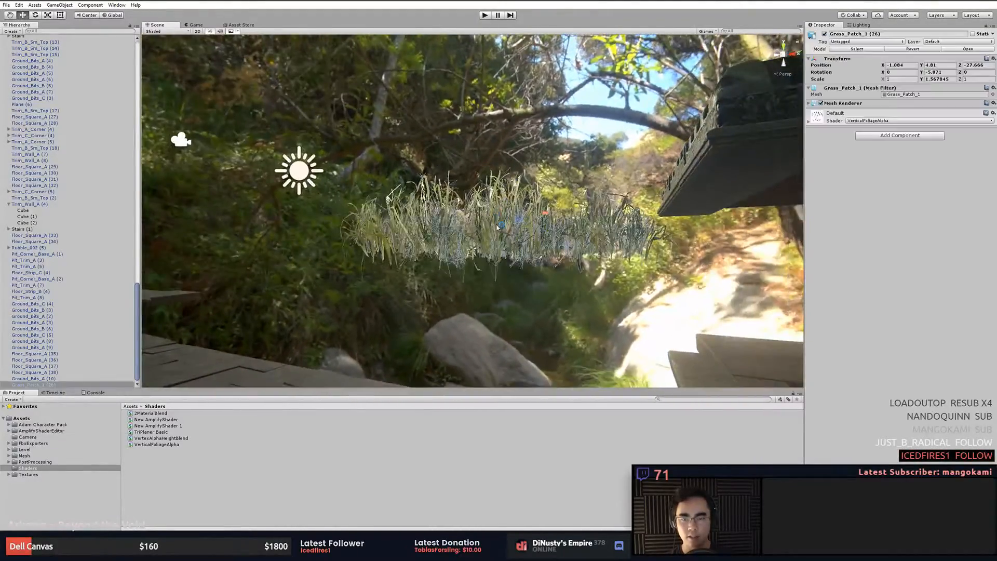
pyautogui.click(858, 121)
pyautogui.click(866, 115)
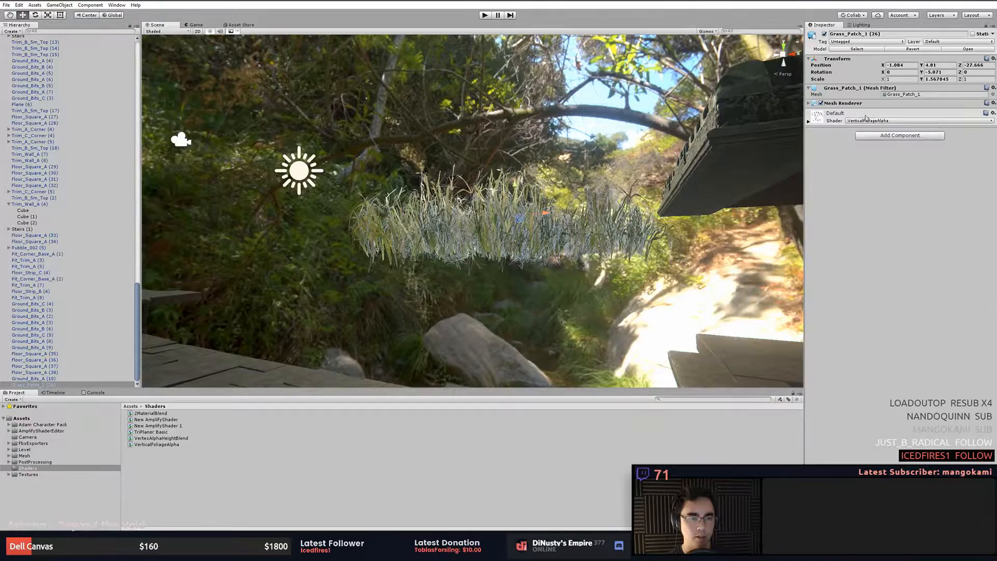
pyautogui.click(809, 123)
pyautogui.moveTo(886, 166); pyautogui.dragTo(818, 185)
pyautogui.click(498, 278)
pyautogui.keyDown('alt'); pyautogui.moveTo(498, 278); pyautogui.dragTo(493, 306); pyautogui.keyUp('alt')
pyautogui.click(493, 305)
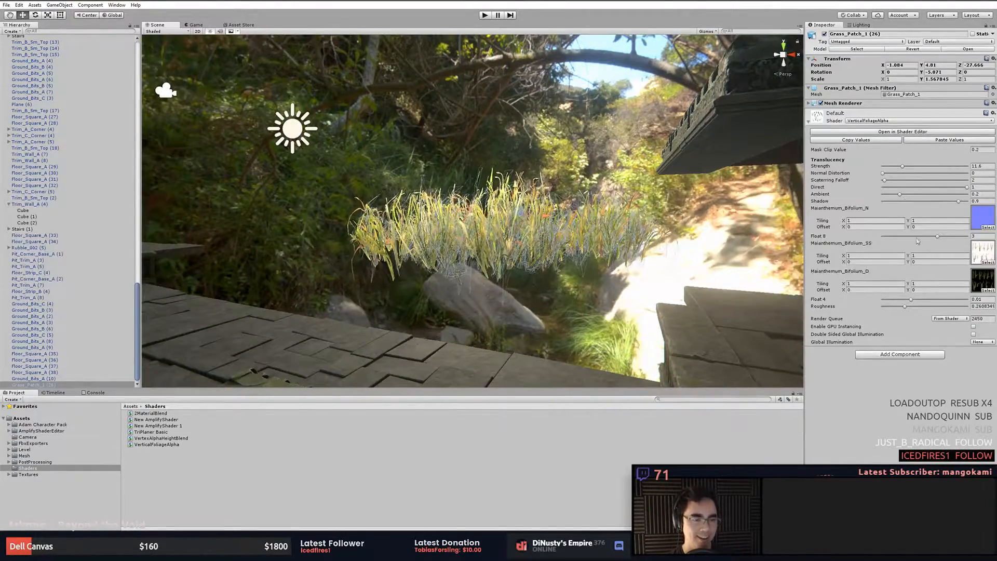
# - Set the grass material's Float 4 to 0 and its Roughness to 0.3
pyautogui.moveTo(911, 304); pyautogui.dragTo(807, 304)
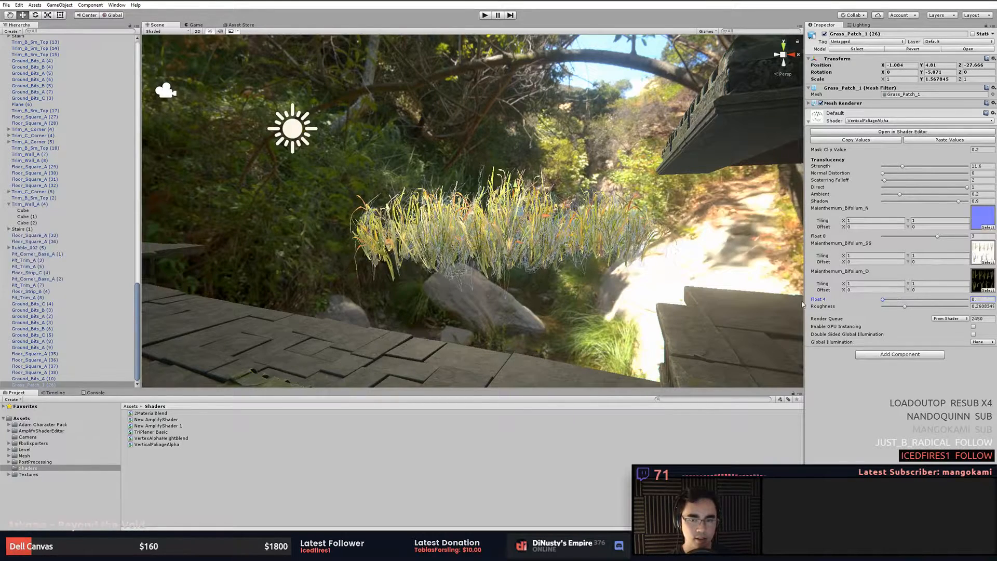
pyautogui.moveTo(904, 306)
pyautogui.mouseDown()
pyautogui.moveTo(917, 311)
pyautogui.moveTo(908, 312)
pyautogui.mouseUp()
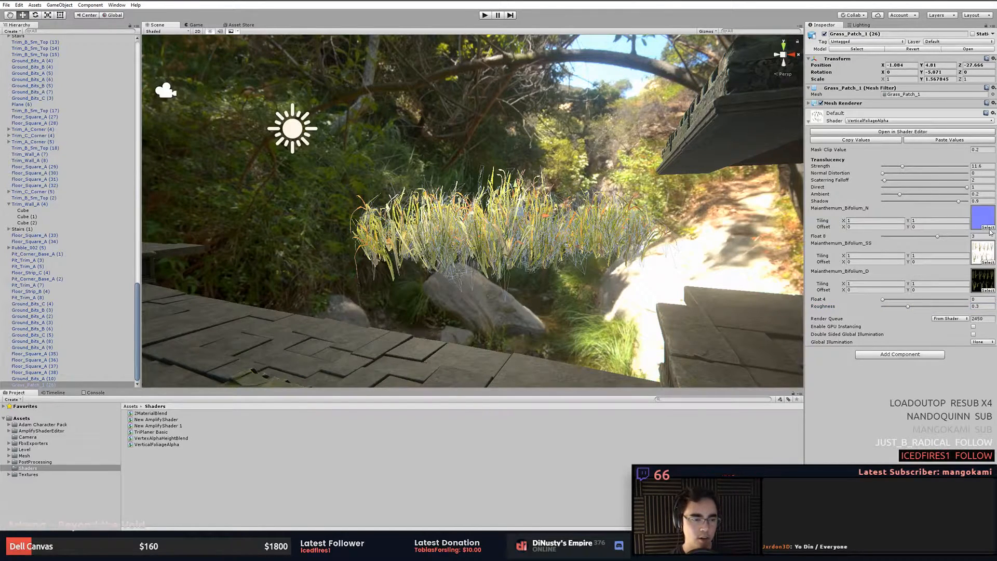
# - Open the grass shader in the Amplify Shader Editor and select the Maianthemum_Bifolium_SS texture sample node
pyautogui.click(893, 133)
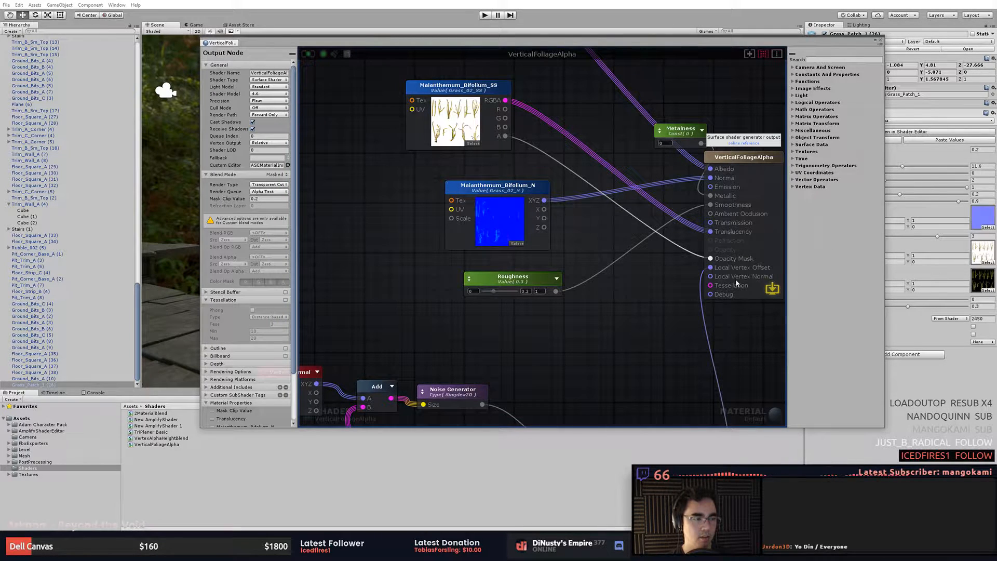
pyautogui.moveTo(680, 195); pyautogui.dragTo(667, 235, button='middle')
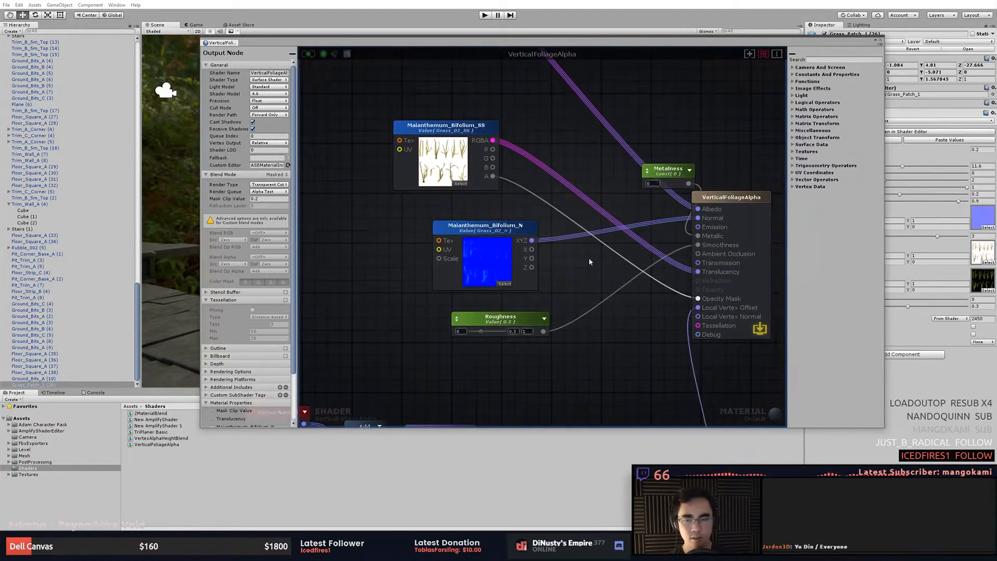
pyautogui.click(448, 151)
pyautogui.click(450, 131)
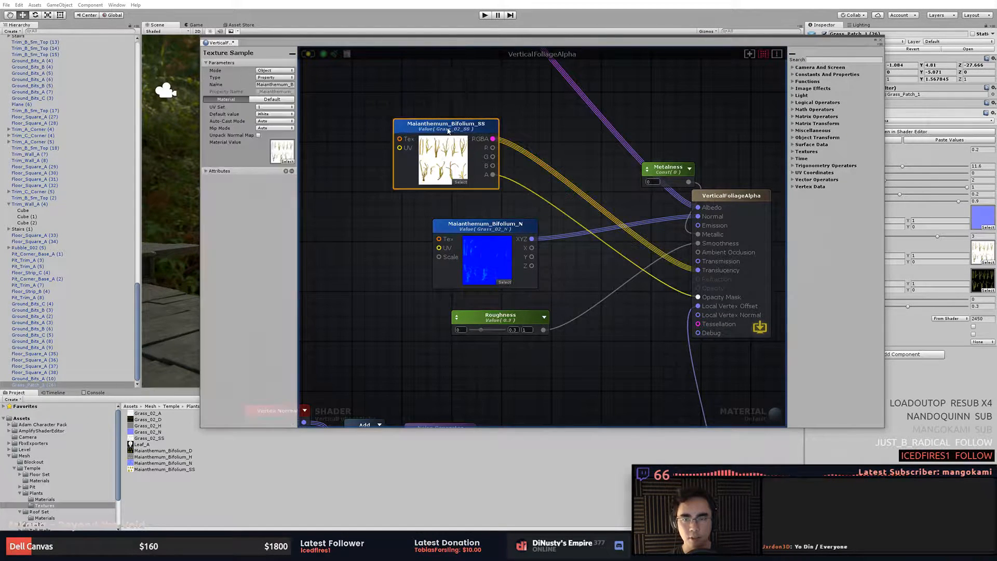
pyautogui.moveTo(521, 120); pyautogui.dragTo(521, 144, button='middle')
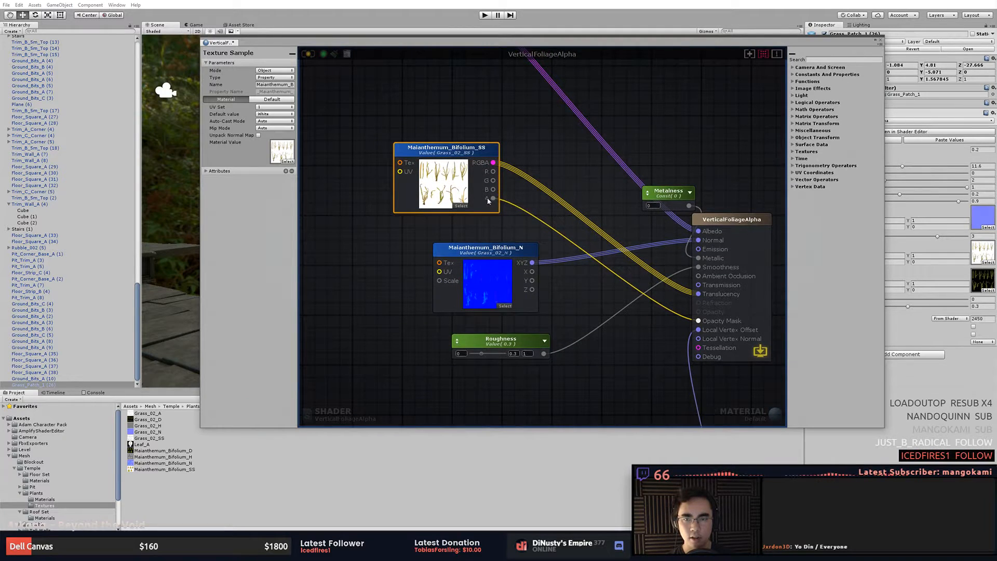
# - Remove the texture assigned to the Maianthemum_Bifolium_SS texture sample node
pyautogui.click(438, 206)
pyautogui.click(422, 206)
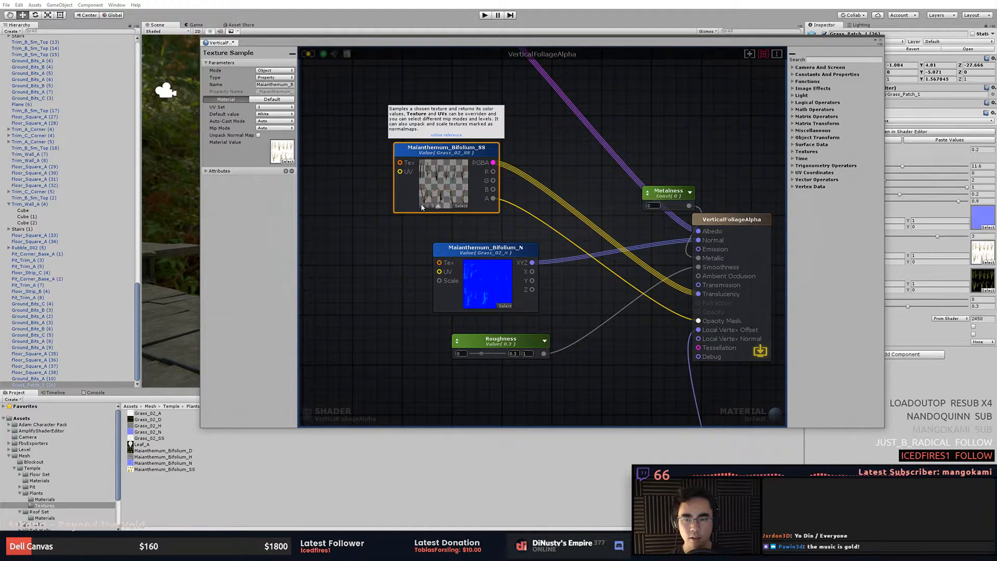
pyautogui.click(427, 206)
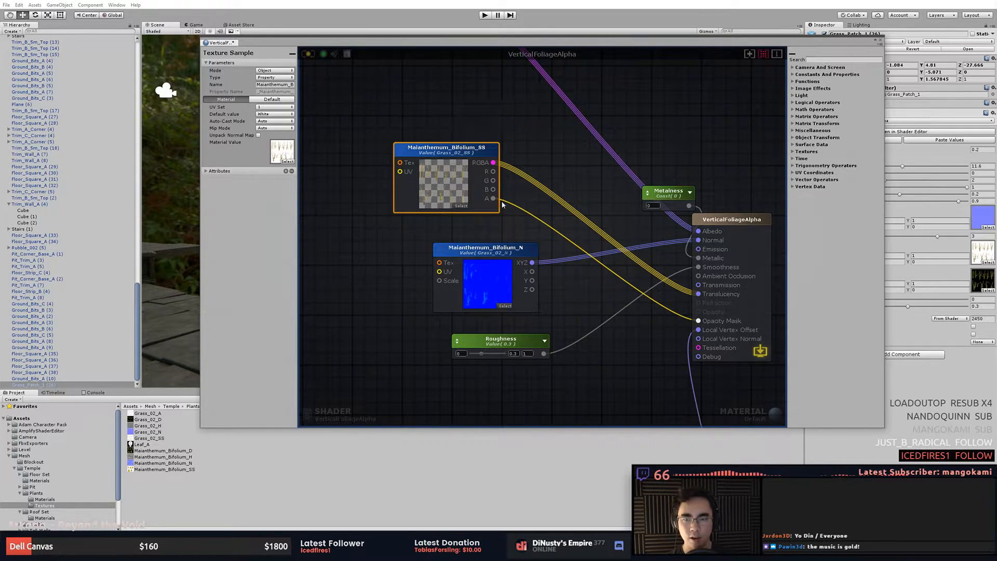
pyautogui.click(544, 207)
# - Review the Roughness node's type options, keeping it as a Property
pyautogui.moveTo(636, 254); pyautogui.dragTo(593, 192, button='middle')
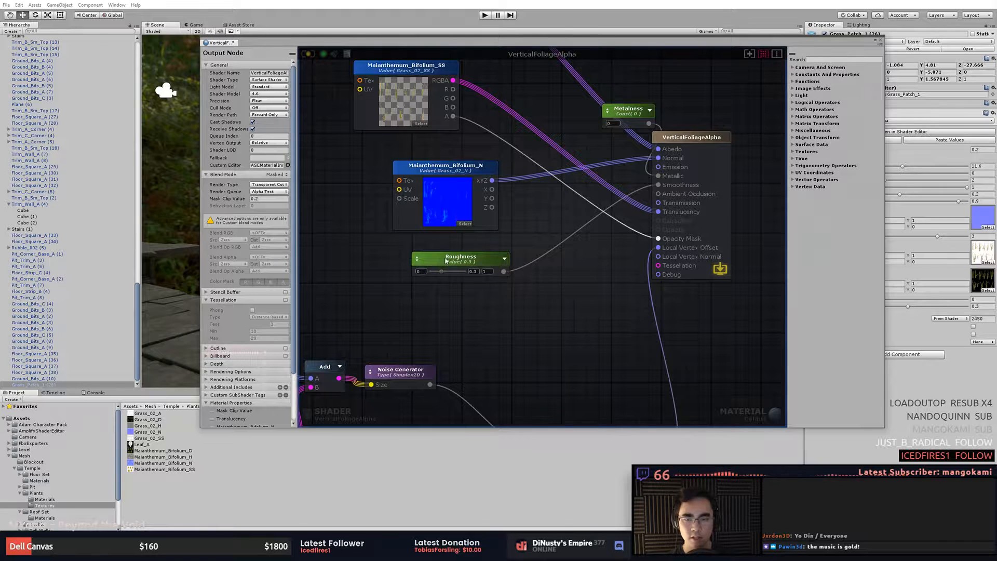
pyautogui.click(416, 259)
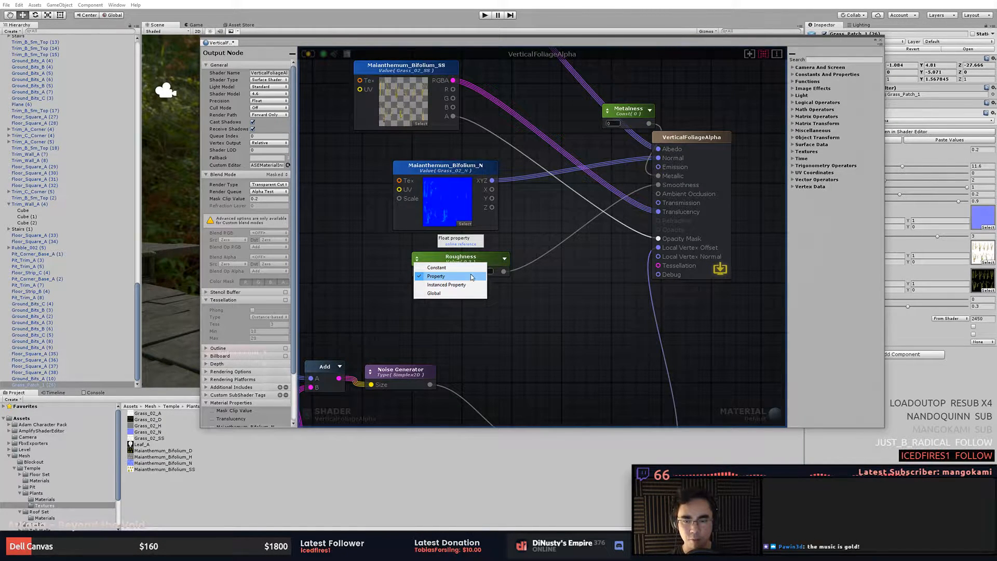
pyautogui.click(470, 290)
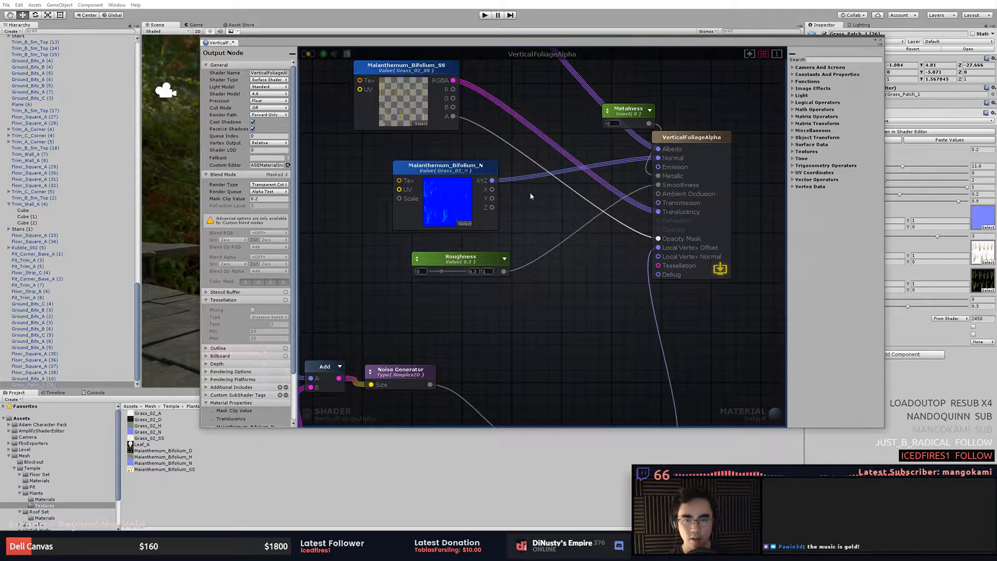
# - Pan around the node graph to review the vertex offset nodes, then close the shader editor
pyautogui.moveTo(538, 197); pyautogui.dragTo(537, 191, button='middle')
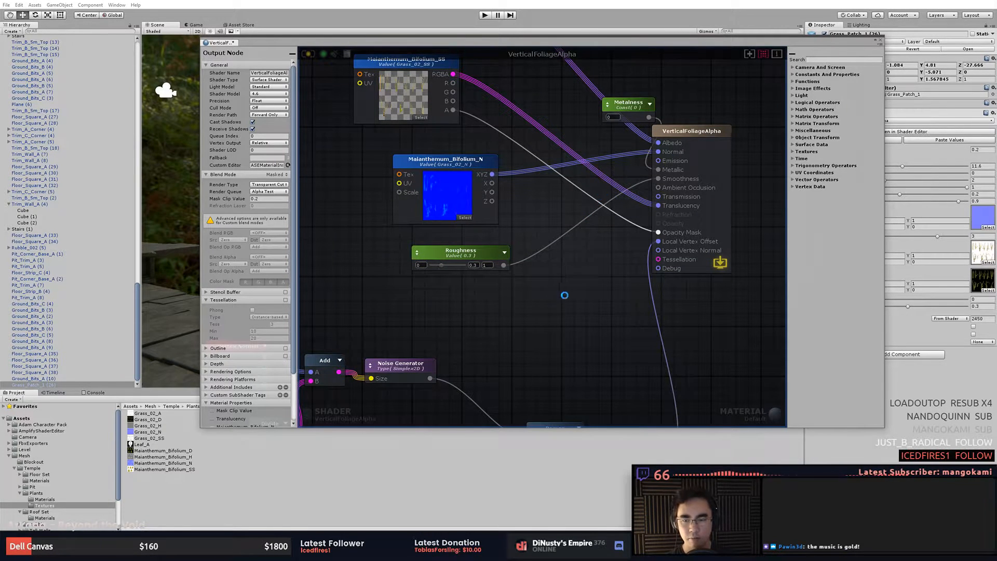
pyautogui.scroll(-3, 561, 296)
pyautogui.scroll(1, 612, 255)
pyautogui.moveTo(612, 255); pyautogui.dragTo(531, 209, button='middle')
pyautogui.moveTo(586, 155); pyautogui.dragTo(587, 176, button='middle')
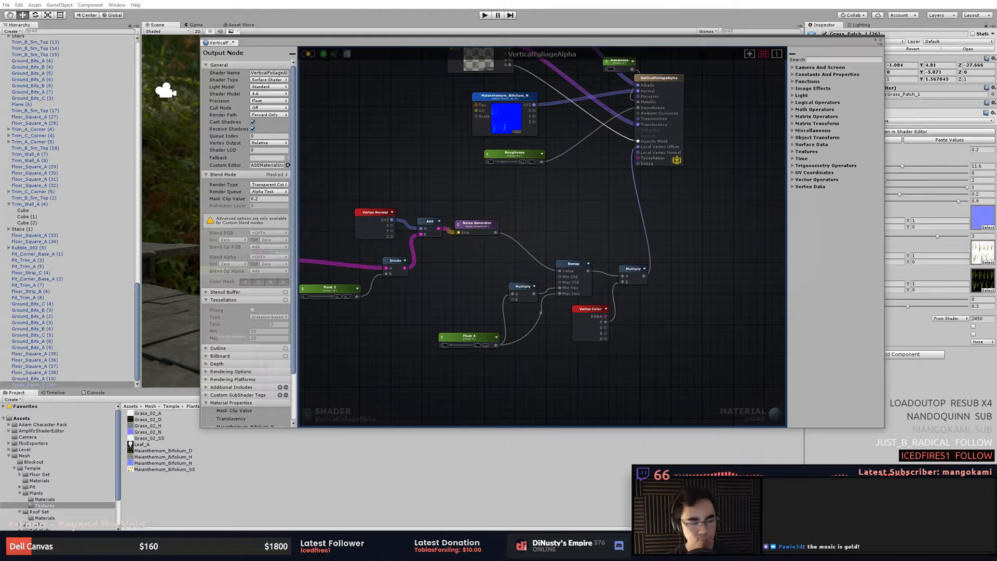
pyautogui.moveTo(558, 224); pyautogui.dragTo(576, 319, button='middle')
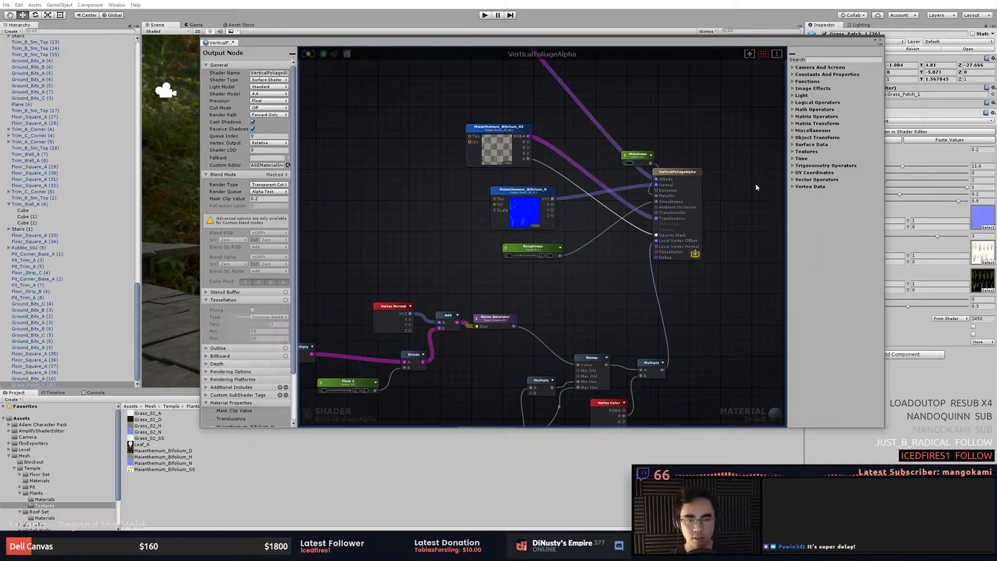
pyautogui.moveTo(755, 180); pyautogui.dragTo(762, 225, button='middle')
pyautogui.moveTo(684, 150); pyautogui.dragTo(691, 217, button='middle')
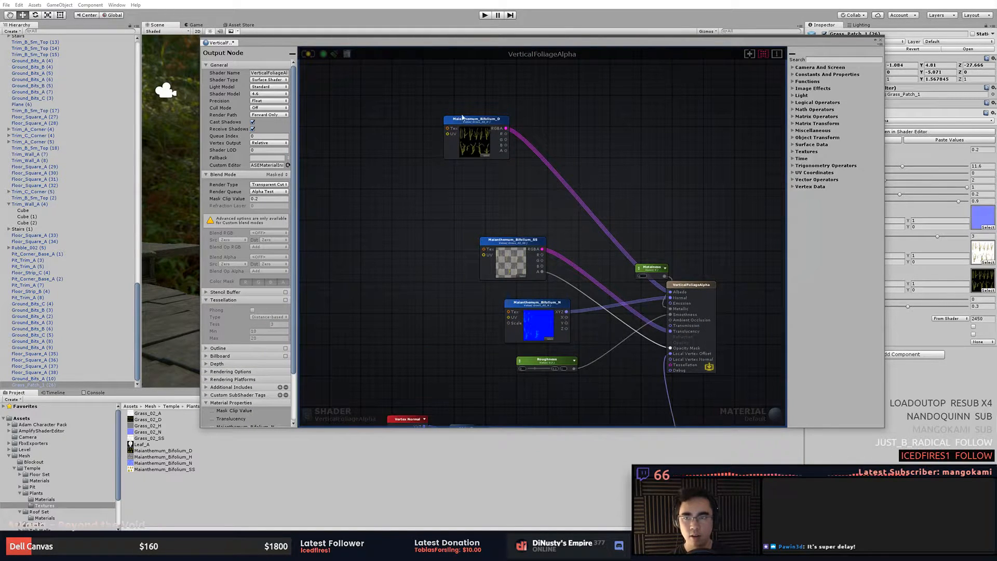
pyautogui.click(880, 40)
# - Browse the list of available shaders for the grass patch's material
pyautogui.keyDown('alt'); pyautogui.moveTo(535, 259); pyautogui.dragTo(564, 268); pyautogui.keyUp('alt')
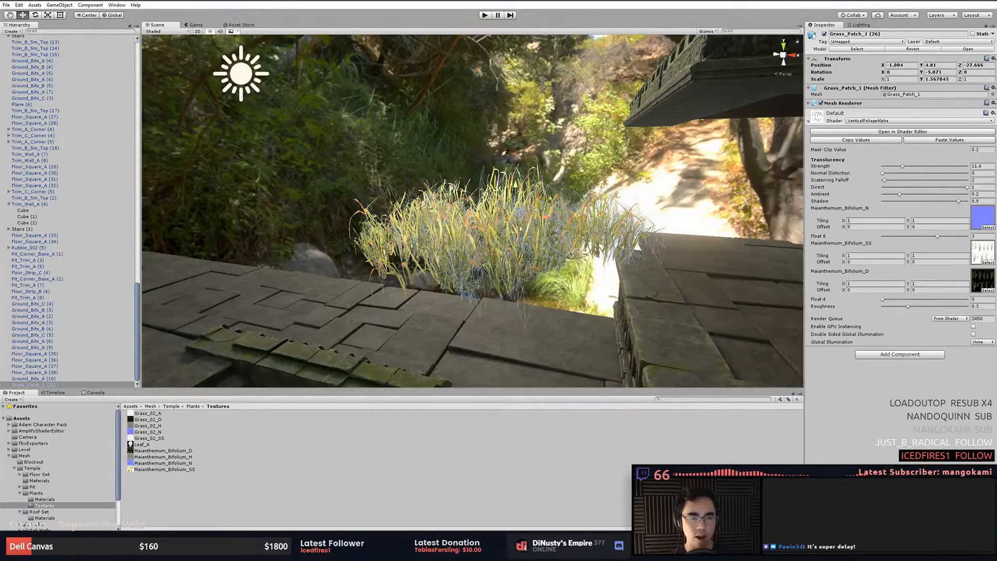
pyautogui.click(867, 121)
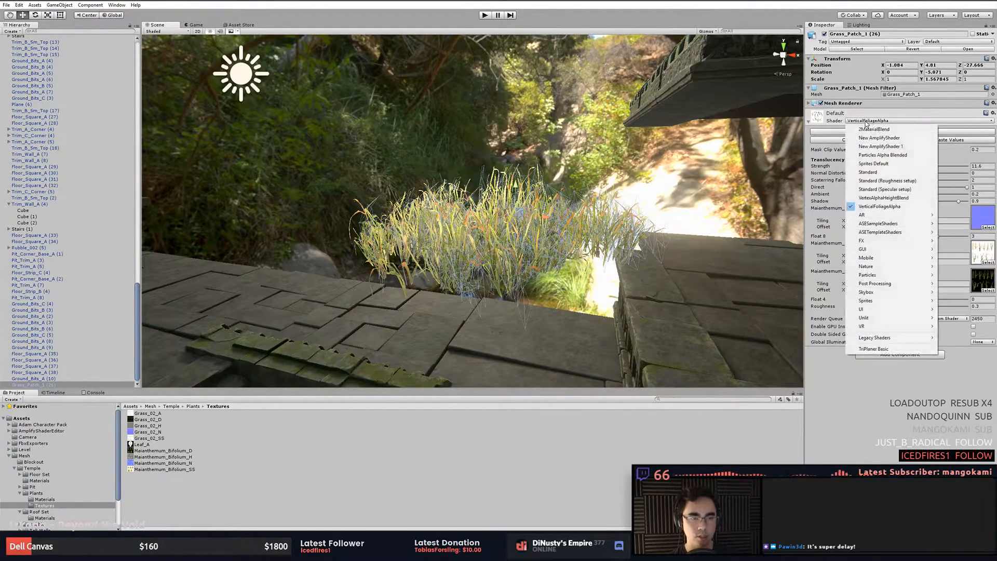
pyautogui.click(881, 122)
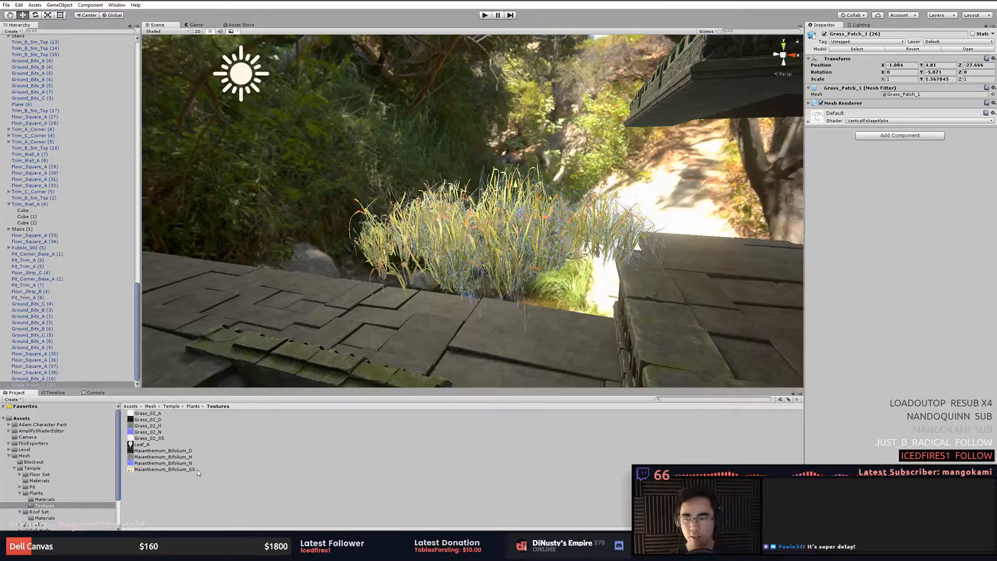
# - Try to create a new Amplify Surface Shader in the Textures folder
pyautogui.rightClick(206, 504)
pyautogui.moveTo(284, 347)
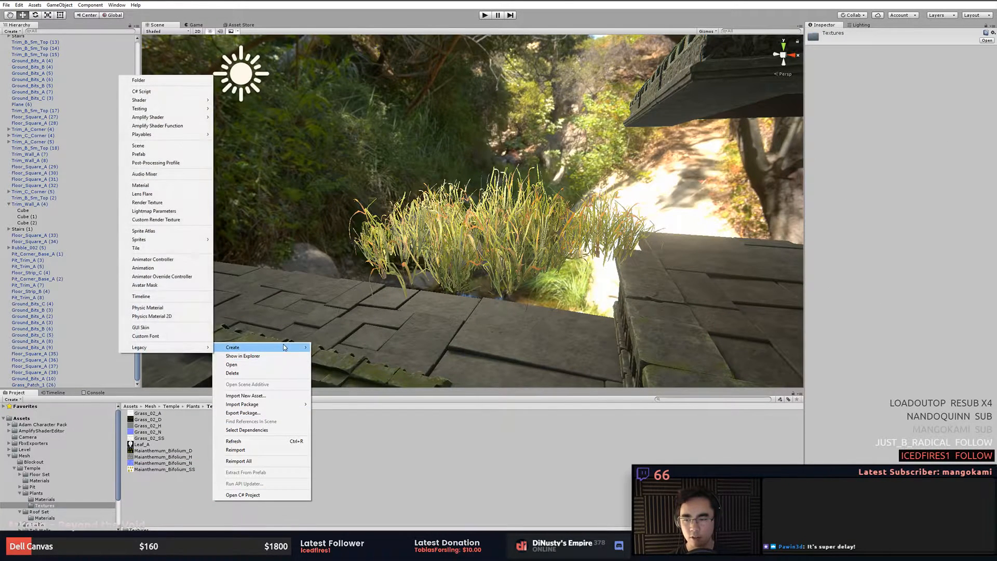
pyautogui.moveTo(203, 101)
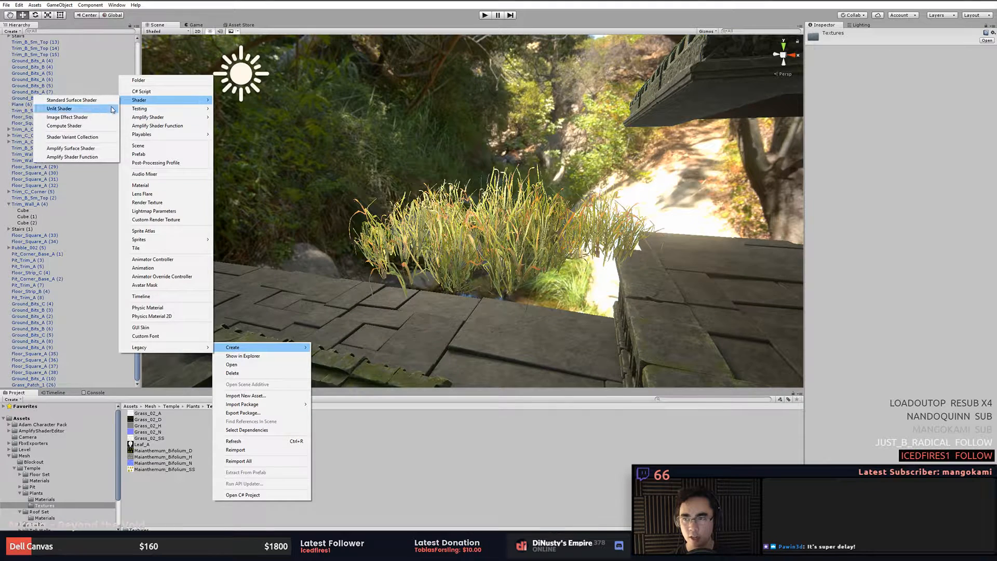
pyautogui.click(83, 149)
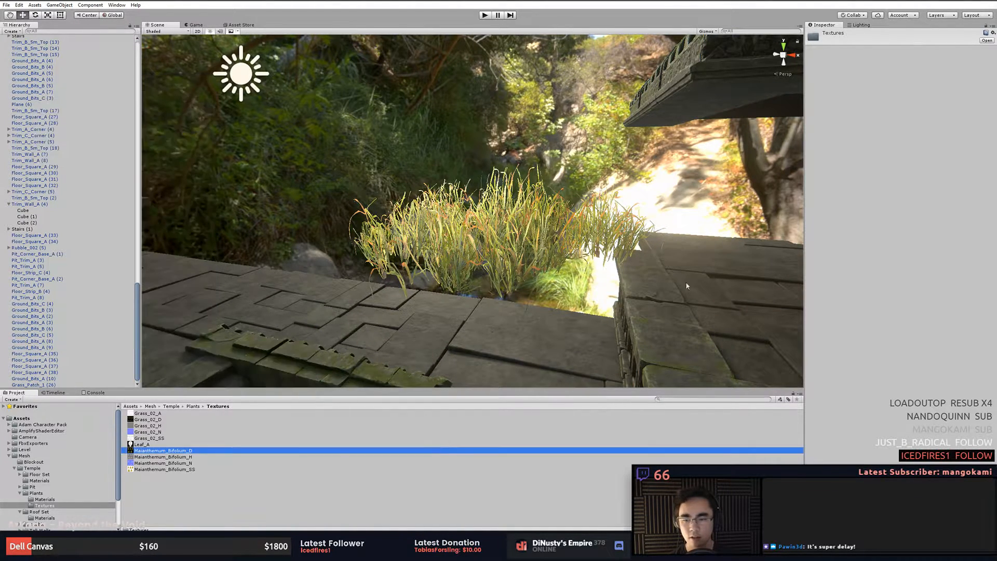
# - Select the grass patch again and browse its shader options
pyautogui.click(551, 283)
pyautogui.click(871, 121)
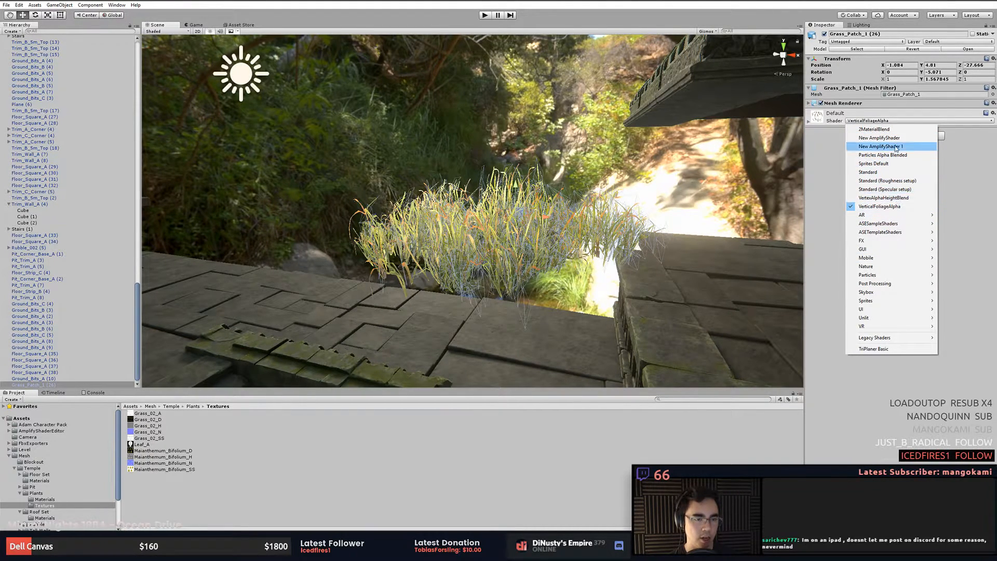
pyautogui.click(641, 235)
# - Select and frame several temple floor and trim pieces in the scene to inspect their materials
pyautogui.keyDown('alt'); pyautogui.moveTo(641, 235); pyautogui.dragTo(675, 340); pyautogui.keyUp('alt')
pyautogui.click(650, 318)
pyautogui.press('f')
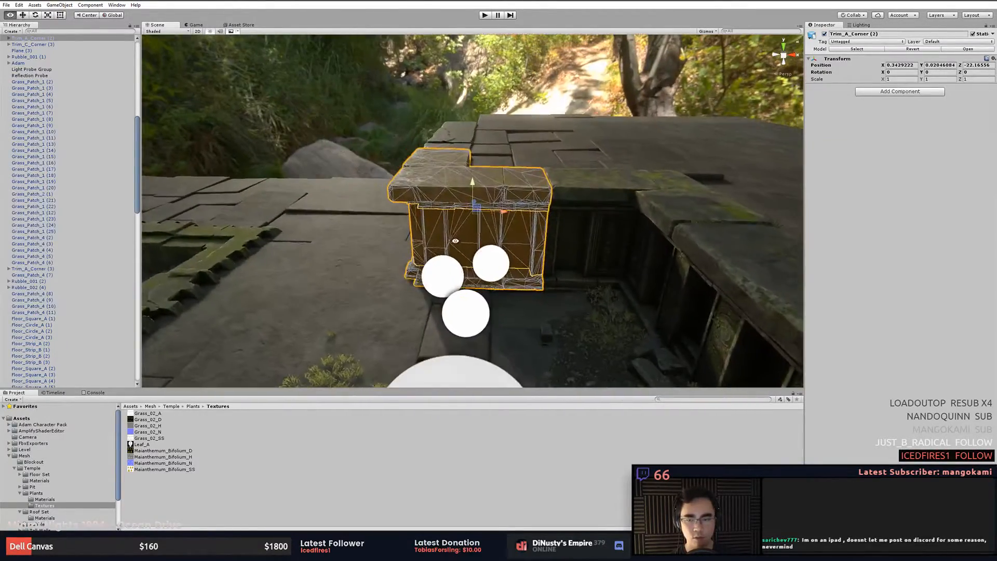
pyautogui.moveTo(454, 241); pyautogui.dragTo(585, 248, button='middle')
pyautogui.click(483, 236)
pyautogui.press('f')
pyautogui.keyDown('alt'); pyautogui.moveTo(481, 238); pyautogui.dragTo(621, 248); pyautogui.keyUp('alt')
pyautogui.click(548, 292)
pyautogui.click(618, 243)
pyautogui.click(474, 200)
pyautogui.keyDown('shift'); pyautogui.click(366, 279); pyautogui.keyUp('shift')
pyautogui.keyDown('shift'); pyautogui.click(622, 232); pyautogui.keyUp('shift')
pyautogui.click(564, 97)
pyautogui.press('f')
pyautogui.keyDown('alt'); pyautogui.moveTo(556, 106); pyautogui.dragTo(585, 55); pyautogui.keyUp('alt')
pyautogui.click(441, 125)
pyautogui.keyDown('alt'); pyautogui.moveTo(423, 191); pyautogui.dragTo(617, 216, button='right'); pyautogui.keyUp('alt')
pyautogui.keyDown('alt'); pyautogui.moveTo(617, 216); pyautogui.dragTo(561, 235); pyautogui.keyUp('alt')
pyautogui.keyDown('alt'); pyautogui.moveTo(561, 236); pyautogui.dragTo(516, 156, button='middle'); pyautogui.keyUp('alt')
pyautogui.click(574, 206)
pyautogui.keyDown('alt'); pyautogui.moveTo(577, 209); pyautogui.dragTo(631, 261); pyautogui.keyUp('alt')
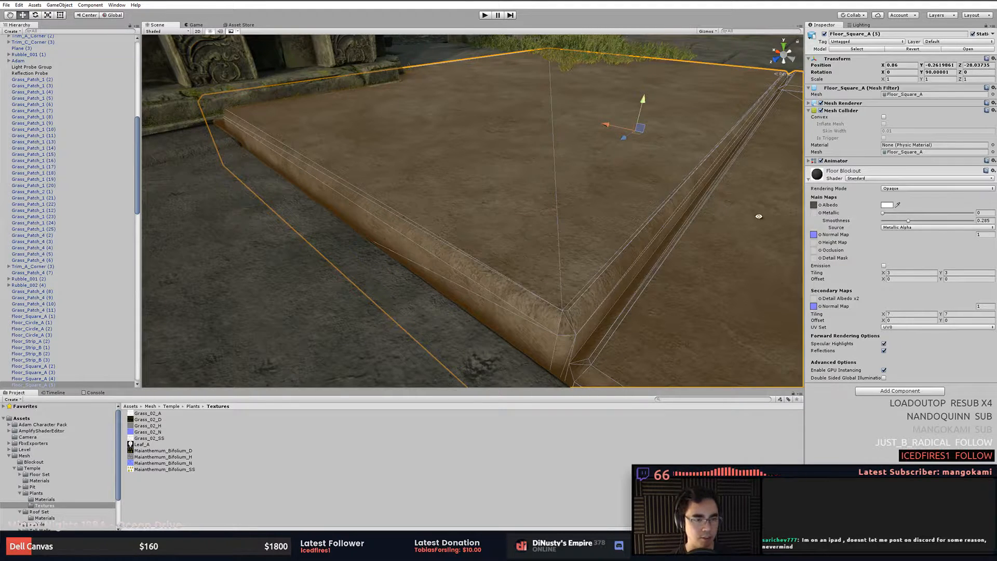
pyautogui.press('f')
pyautogui.keyDown('alt'); pyautogui.moveTo(646, 238); pyautogui.dragTo(648, 261); pyautogui.keyUp('alt')
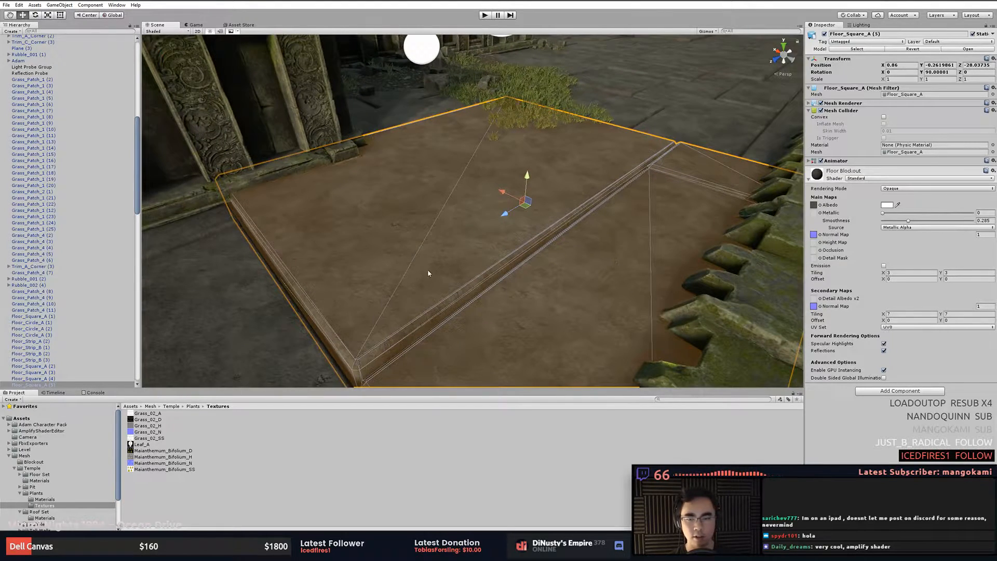
pyautogui.click(677, 124)
pyautogui.keyDown('alt'); pyautogui.moveTo(679, 161); pyautogui.dragTo(618, 193); pyautogui.keyUp('alt')
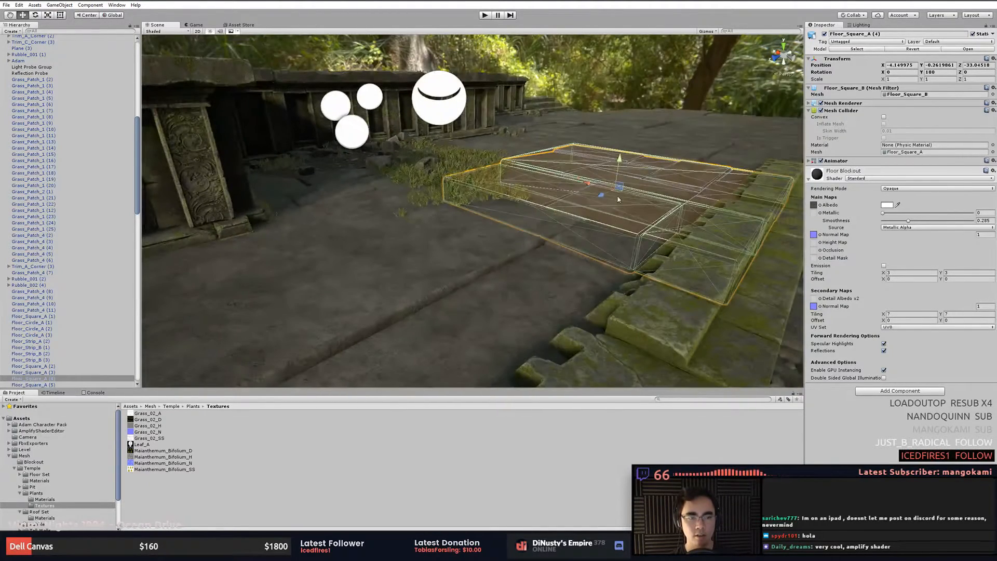
pyautogui.click(472, 278)
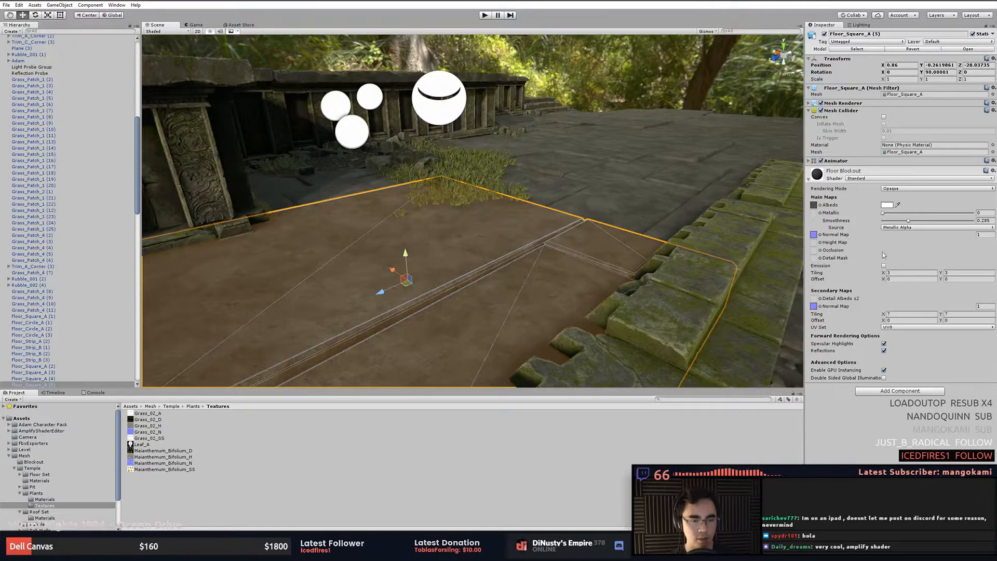
pyautogui.click(598, 196)
pyautogui.keyDown('alt'); pyautogui.moveTo(597, 196); pyautogui.dragTo(472, 247); pyautogui.keyUp('alt')
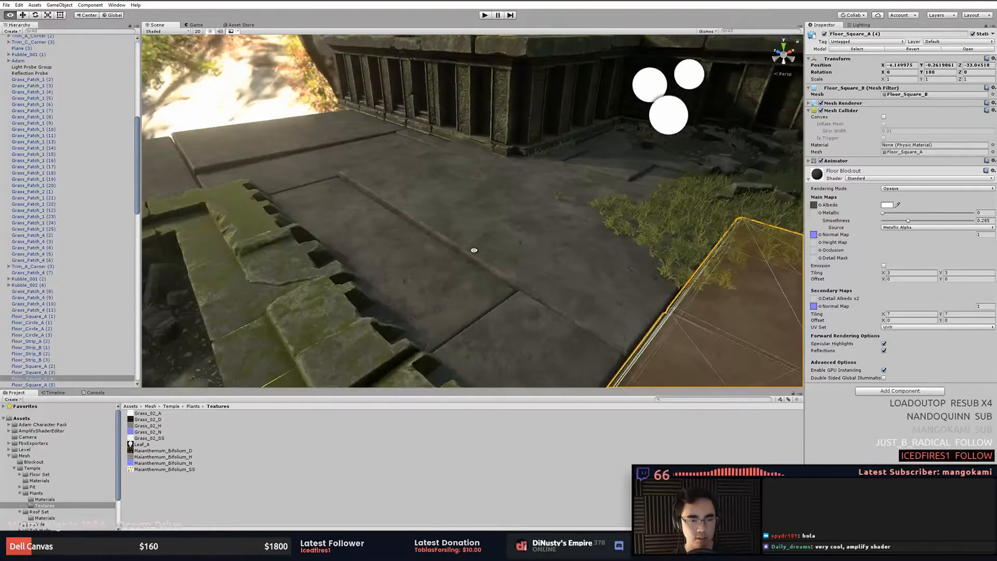
pyautogui.click(474, 253)
pyautogui.press('f')
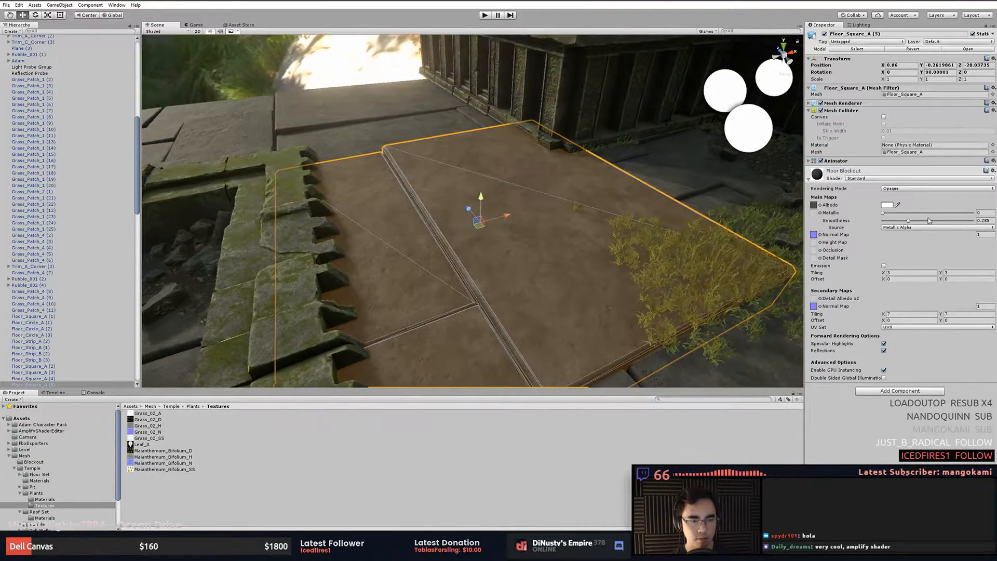
# - Raise the floor tile's Smoothness to about 0.86, then lower it again
pyautogui.moveTo(912, 224); pyautogui.dragTo(938, 221)
pyautogui.keyDown('alt'); pyautogui.moveTo(442, 164); pyautogui.dragTo(692, 157); pyautogui.keyUp('alt')
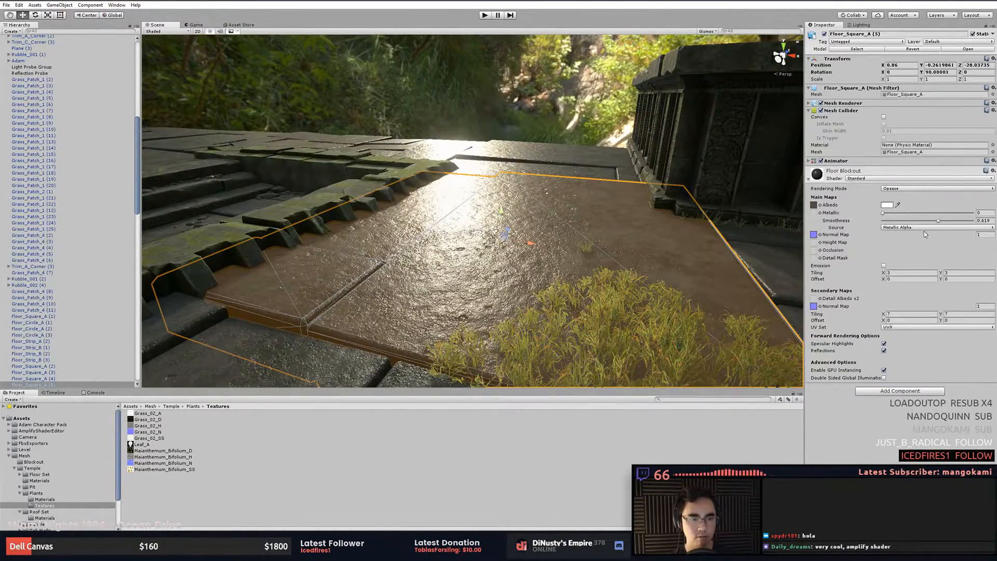
pyautogui.moveTo(940, 225); pyautogui.dragTo(916, 224)
# - Undo the last three scene edits and redo two of them
pyautogui.click(551, 115)
pyautogui.keyDown('alt'); pyautogui.moveTo(467, 169); pyautogui.dragTo(511, 222); pyautogui.keyUp('alt')
pyautogui.hotkey('ctrl', 'z')
pyautogui.hotkey('ctrl', 'z')
pyautogui.hotkey('ctrl', 'z')
pyautogui.hotkey('ctrl', 'y')
pyautogui.hotkey('ctrl', 'y')
# - Select and frame the mossy roof-set wall piece to inspect its material
pyautogui.click(443, 135)
pyautogui.moveTo(512, 222)
pyautogui.keyDown('alt'); pyautogui.mouseDown(button='right')
pyautogui.moveTo(489, 220)
pyautogui.moveTo(632, 225)
pyautogui.moveTo(610, 234)
pyautogui.moveTo(575, 200)
pyautogui.moveTo(519, 241)
pyautogui.moveTo(519, 213)
pyautogui.moveTo(521, 231)
pyautogui.mouseUp(button='right'); pyautogui.keyUp('alt')
pyautogui.click(518, 213)
pyautogui.click(599, 276)
pyautogui.moveTo(598, 276); pyautogui.dragTo(618, 271, button='right')
pyautogui.click(488, 242)
pyautogui.moveTo(489, 242); pyautogui.dragTo(681, 278, button='right')
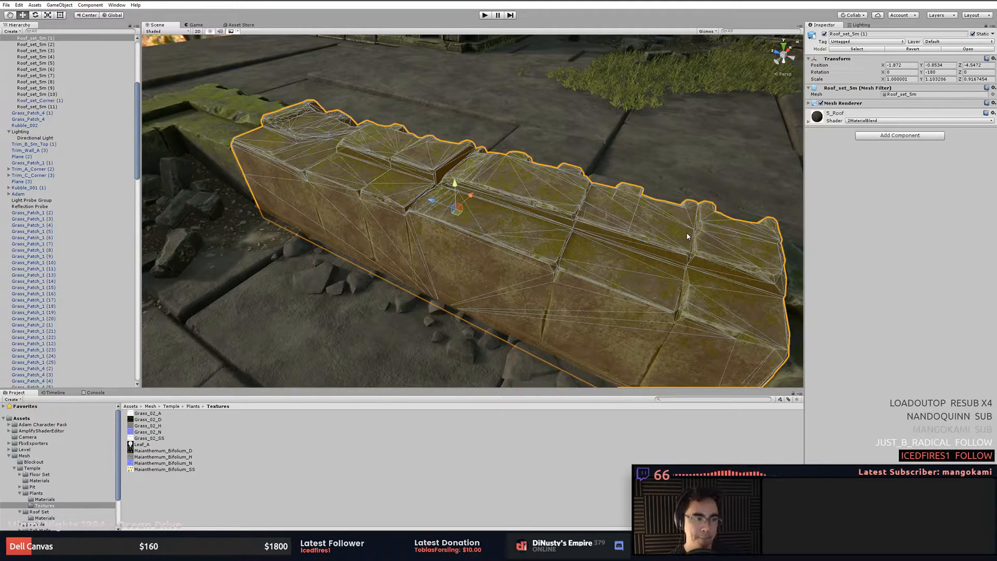
pyautogui.moveTo(699, 245); pyautogui.dragTo(630, 219, button='right')
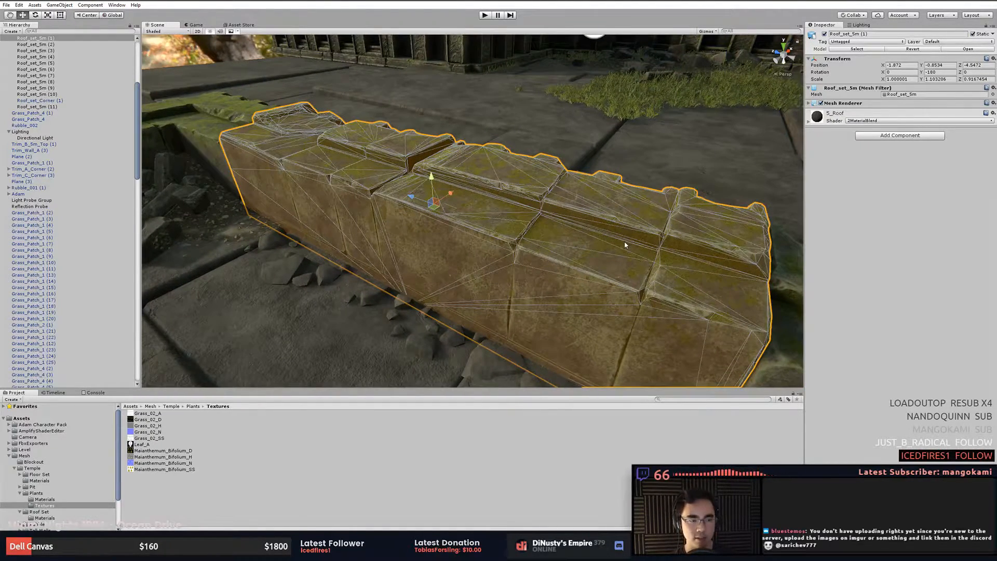
pyautogui.scroll(2, 636, 265)
pyautogui.moveTo(652, 240); pyautogui.dragTo(668, 250, button='middle')
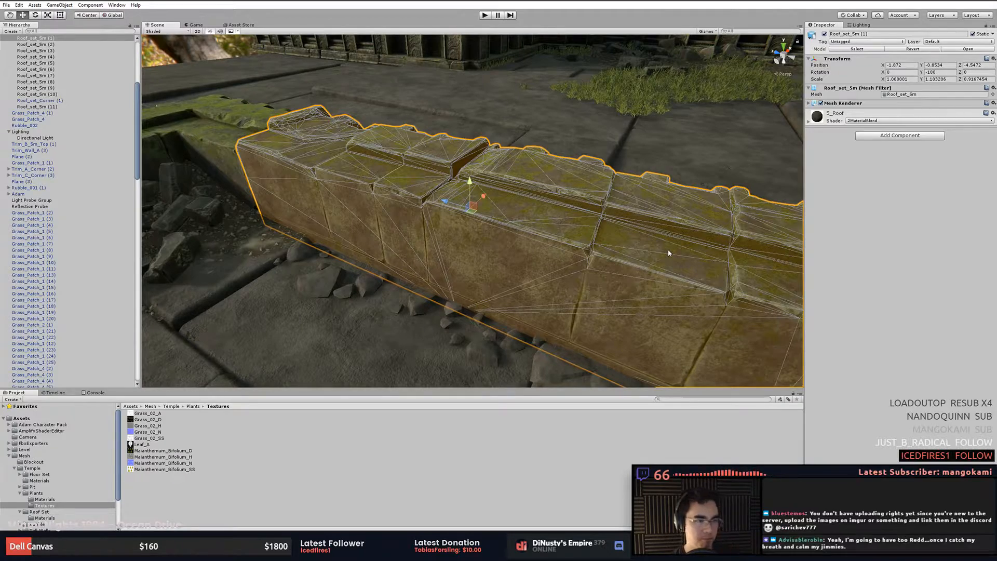
pyautogui.click(675, 245)
pyautogui.click(662, 270)
pyautogui.click(628, 275)
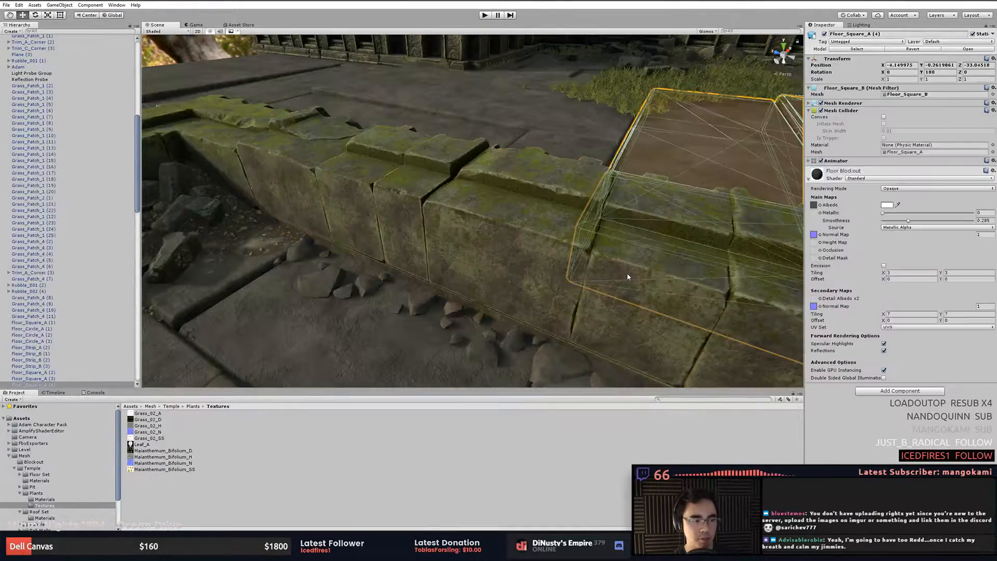
pyautogui.click(627, 276)
pyautogui.press('f')
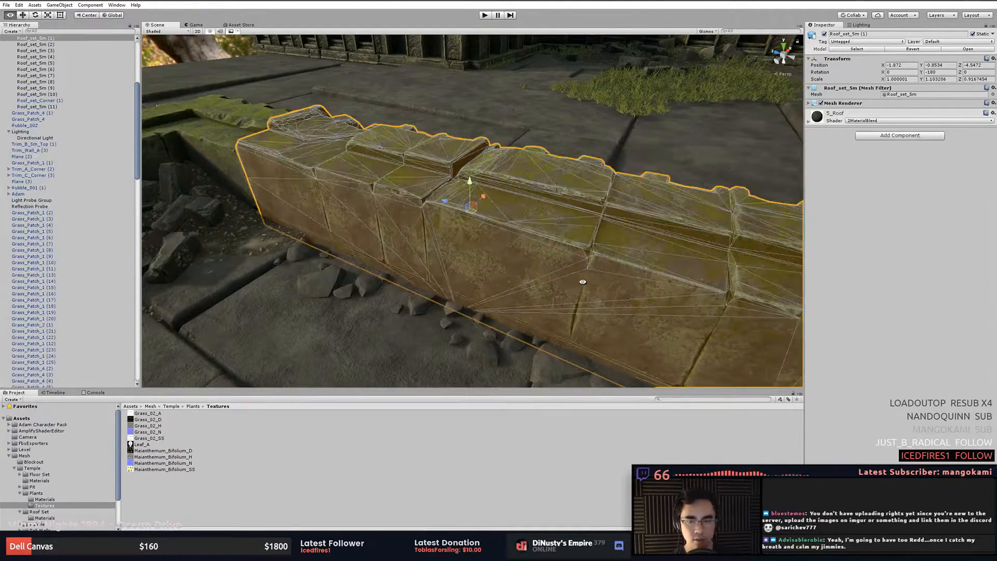
# - Orbit and zoom closer to the selected mossy roof-set wall piece
pyautogui.keyDown('alt'); pyautogui.moveTo(583, 282); pyautogui.dragTo(559, 284); pyautogui.keyUp('alt')
pyautogui.scroll(3, 559, 284)
pyautogui.click(474, 223)
pyautogui.click(474, 223)
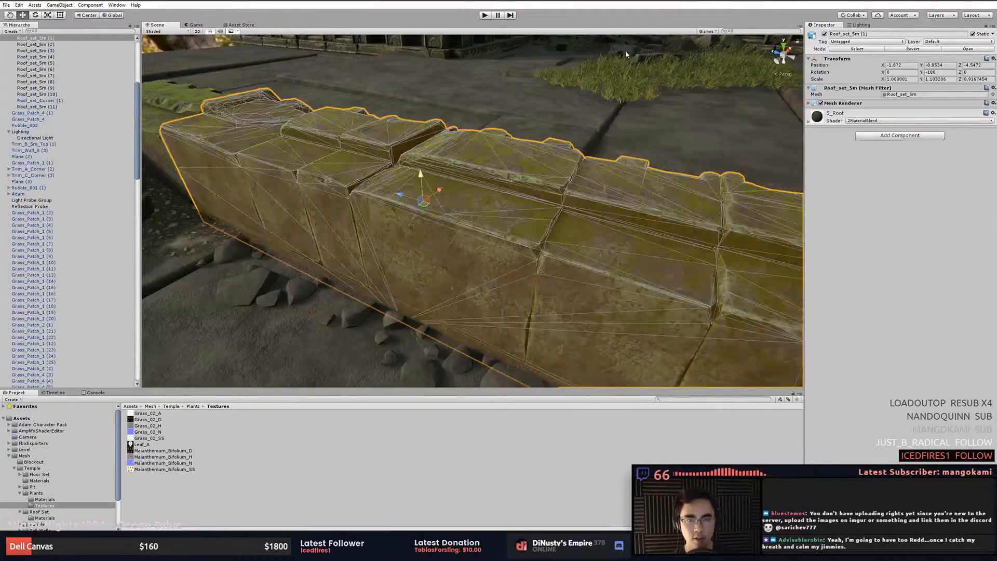
# - Turn off the selection wireframe display in the scene gizmo options
pyautogui.click(714, 33)
pyautogui.click(722, 56)
pyautogui.click(719, 63)
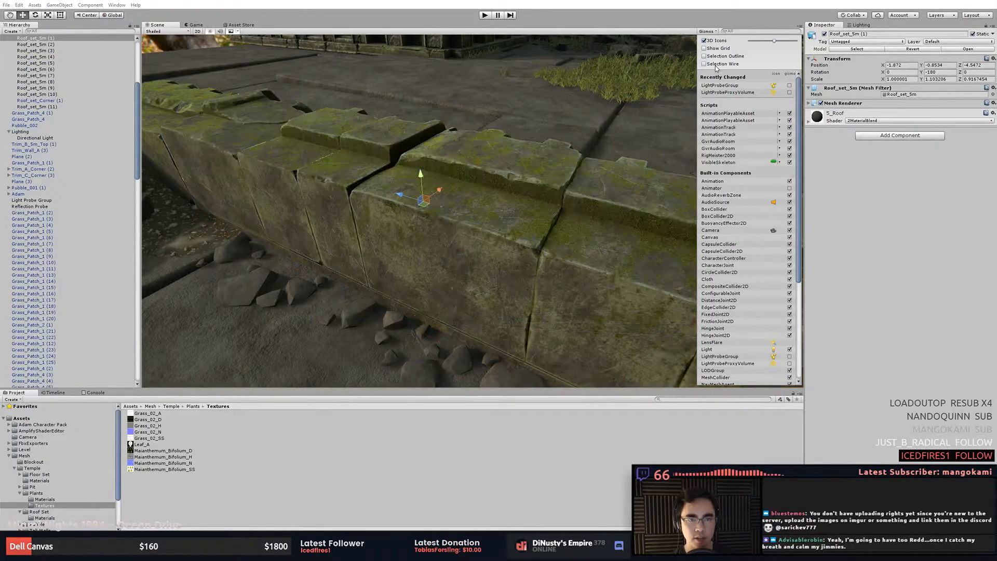
pyautogui.click(722, 56)
pyautogui.click(722, 56)
# - Reselect the mossy roof-set wall piece and expand its 2MaterialBlend material properties
pyautogui.click(528, 213)
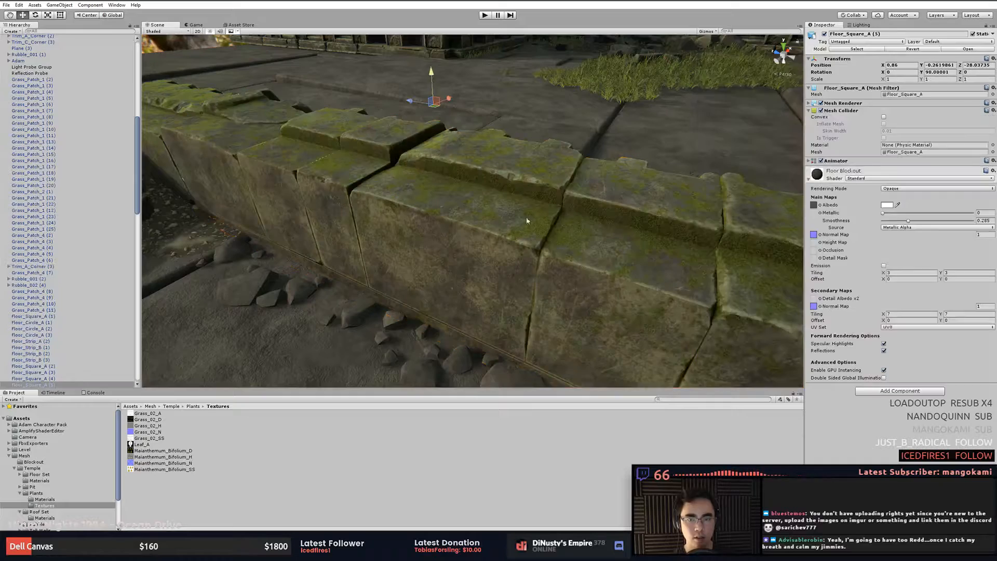
pyautogui.keyDown('alt'); pyautogui.moveTo(542, 252); pyautogui.dragTo(538, 203); pyautogui.keyUp('alt')
pyautogui.keyDown('alt'); pyautogui.moveTo(695, 225); pyautogui.dragTo(581, 204); pyautogui.keyUp('alt')
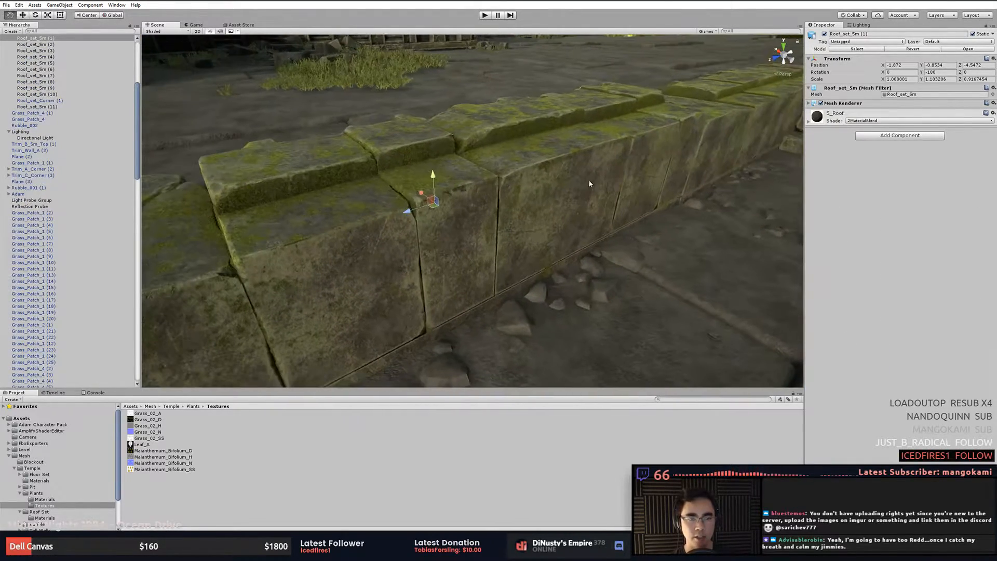
pyautogui.click(590, 183)
pyautogui.click(620, 173)
pyautogui.click(612, 202)
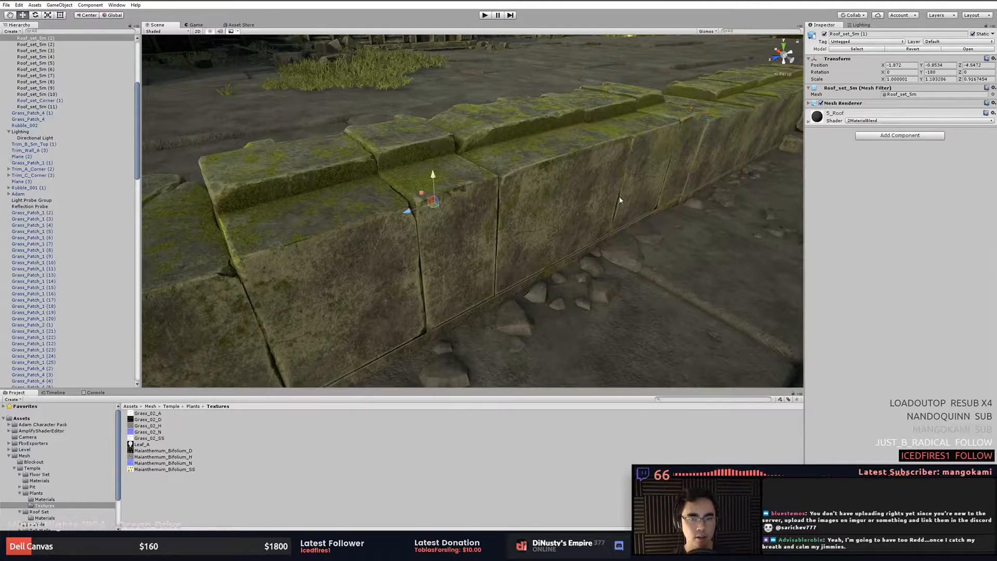
pyautogui.click(868, 120)
pyautogui.click(882, 114)
pyautogui.click(881, 114)
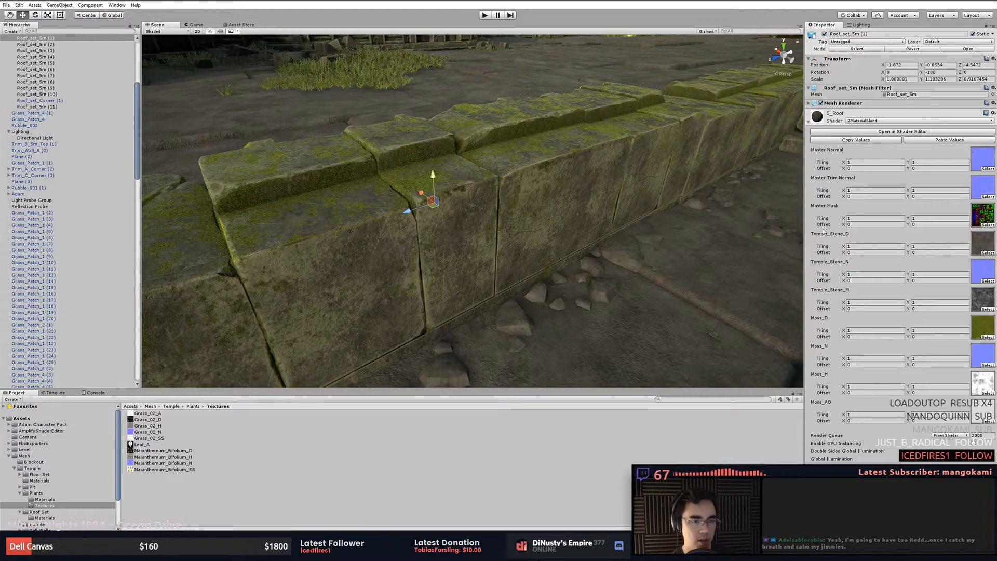
# - Orbit and zoom around the mossy wall to examine its blended moss material up close
pyautogui.keyDown('alt'); pyautogui.moveTo(562, 171); pyautogui.dragTo(516, 215); pyautogui.keyUp('alt')
pyautogui.scroll(5, 516, 215)
pyautogui.keyDown('alt'); pyautogui.moveTo(394, 224); pyautogui.dragTo(444, 205); pyautogui.keyUp('alt')
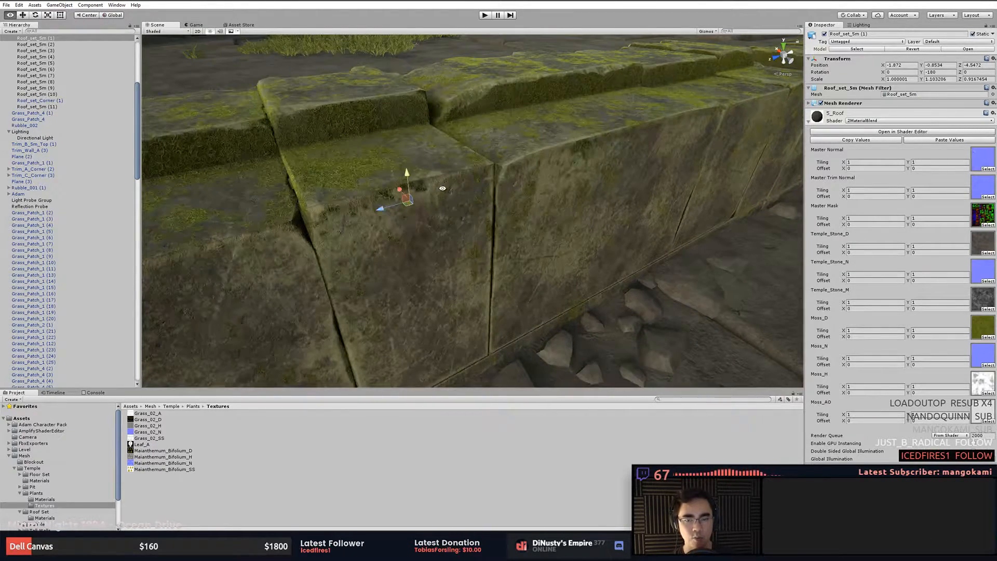
pyautogui.keyDown('alt'); pyautogui.moveTo(561, 153); pyautogui.dragTo(573, 259); pyautogui.keyUp('alt')
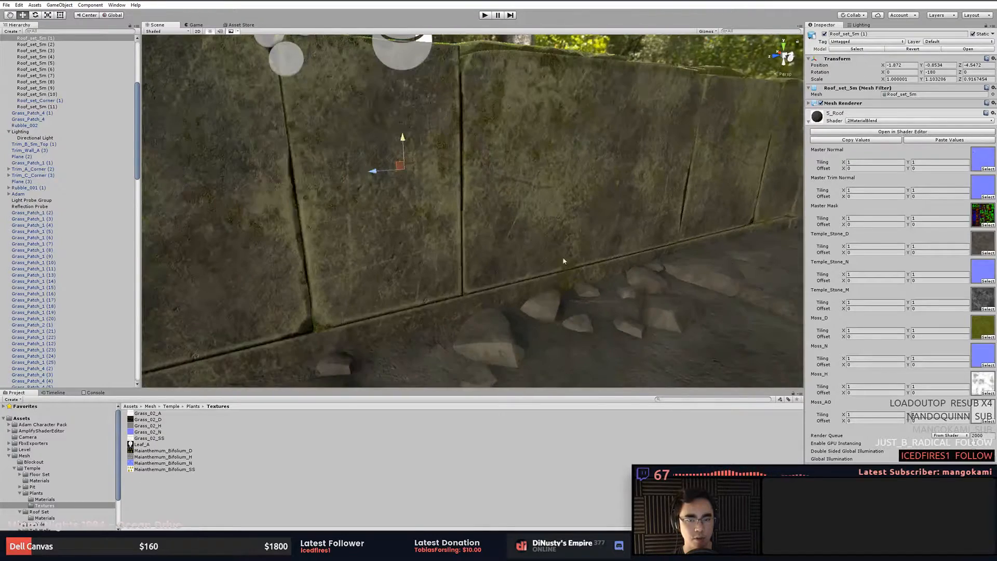
pyautogui.keyDown('alt'); pyautogui.moveTo(510, 271); pyautogui.dragTo(520, 239); pyautogui.keyUp('alt')
pyautogui.keyDown('alt'); pyautogui.moveTo(644, 238); pyautogui.dragTo(580, 214); pyautogui.keyUp('alt')
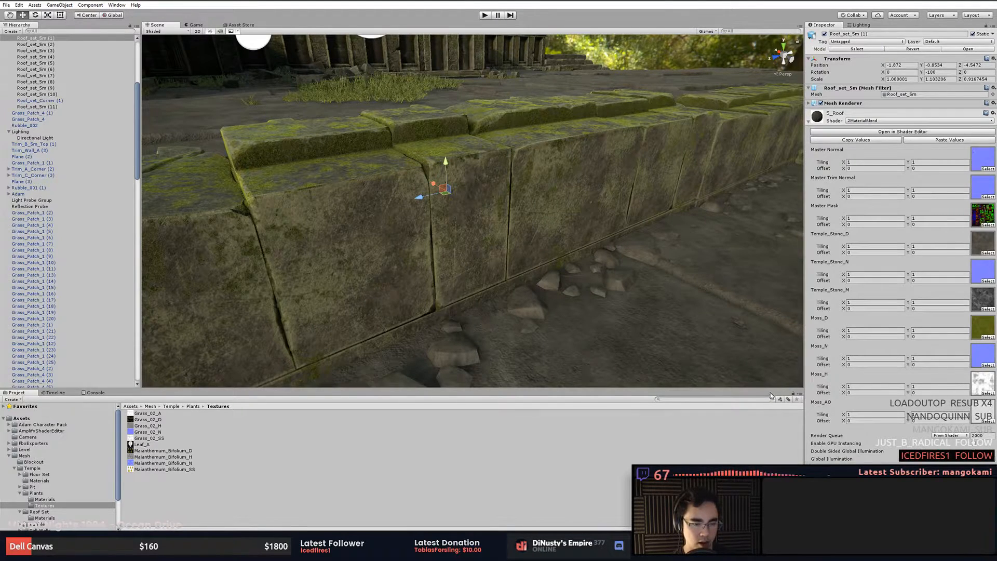
pyautogui.click(717, 308)
pyautogui.moveTo(660, 214); pyautogui.dragTo(712, 244, button='right')
pyautogui.press('w')
pyautogui.keyDown('alt'); pyautogui.moveTo(712, 244); pyautogui.dragTo(710, 252); pyautogui.keyUp('alt')
pyautogui.scroll(-3, 659, 256)
pyautogui.click(625, 229)
pyautogui.keyDown('alt'); pyautogui.moveTo(625, 230); pyautogui.dragTo(641, 266); pyautogui.keyUp('alt')
pyautogui.click(641, 266)
pyautogui.click(641, 266)
# - Open the wall's material in the shader editor and examine its node graph groups
pyautogui.click(904, 132)
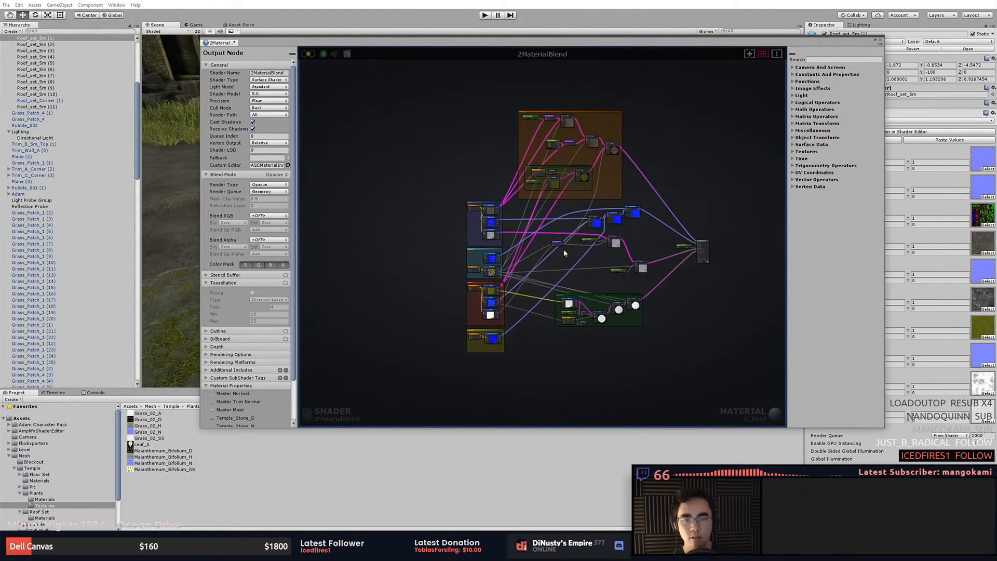
pyautogui.scroll(5, 566, 198)
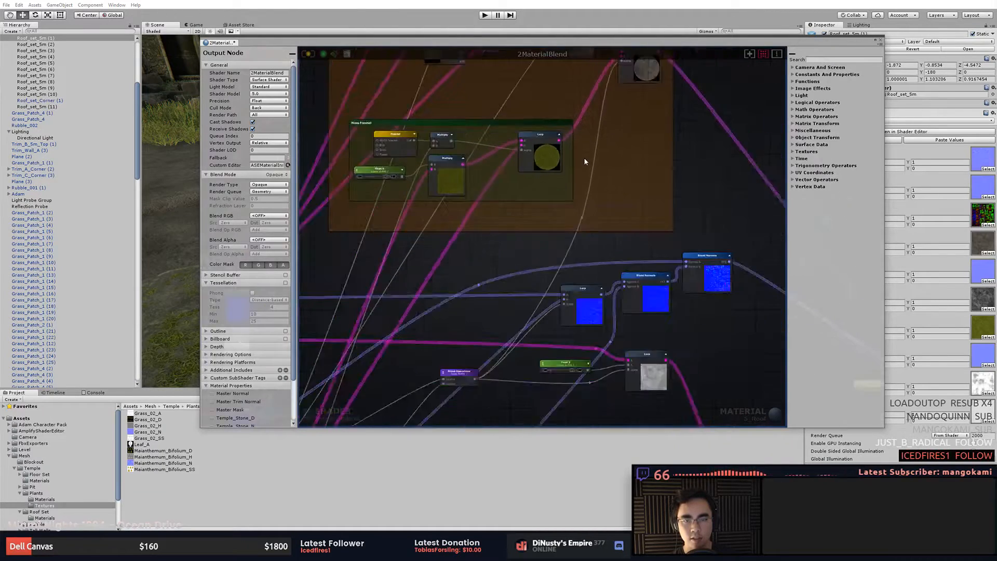
pyautogui.moveTo(597, 199); pyautogui.dragTo(598, 205, button='middle')
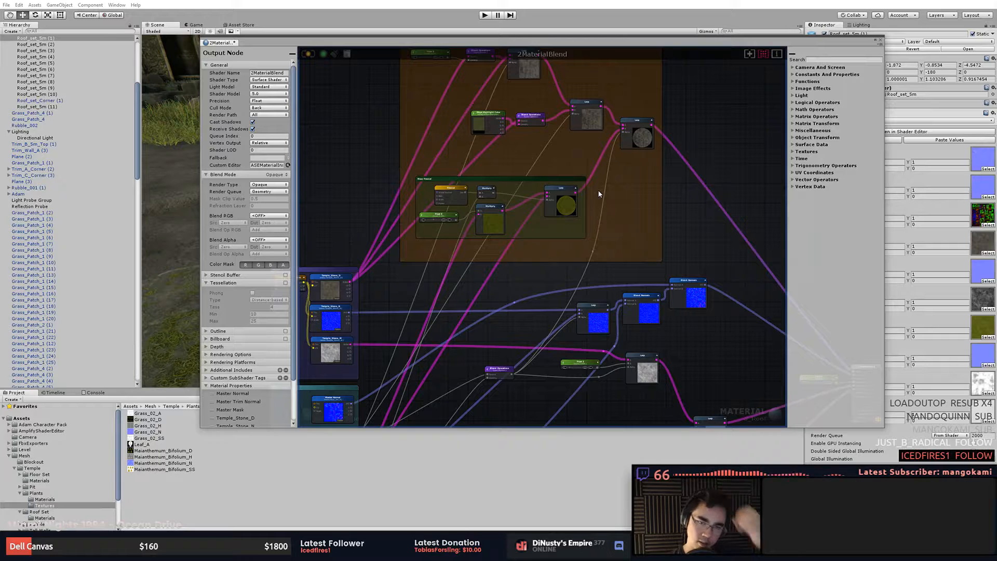
pyautogui.scroll(6, 623, 130)
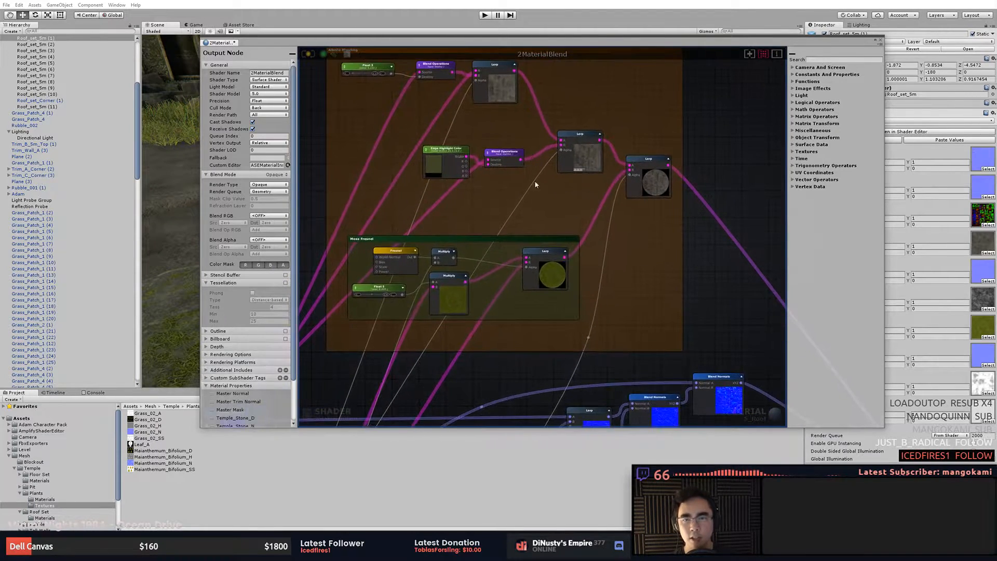
pyautogui.moveTo(550, 186); pyautogui.dragTo(647, 264, button='middle')
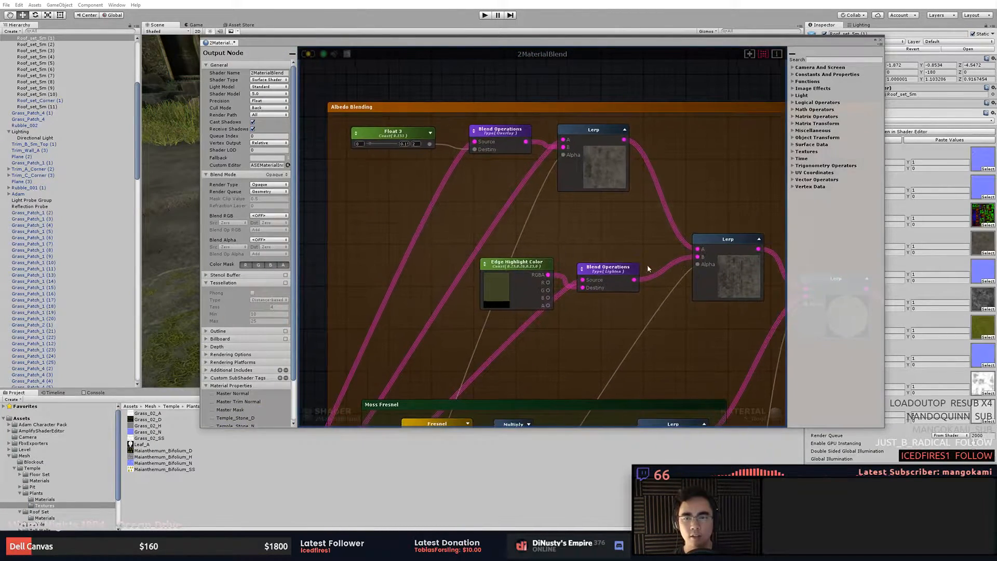
pyautogui.moveTo(519, 327); pyautogui.dragTo(656, 232, button='middle')
pyautogui.moveTo(418, 413)
pyautogui.mouseDown(button='middle')
pyautogui.moveTo(606, 192)
pyautogui.moveTo(663, 58)
pyautogui.mouseUp(button='middle')
pyautogui.scroll(-2, 628, 268)
pyautogui.moveTo(627, 268); pyautogui.dragTo(628, 198, button='middle')
pyautogui.moveTo(573, 232); pyautogui.dragTo(634, 141, button='middle')
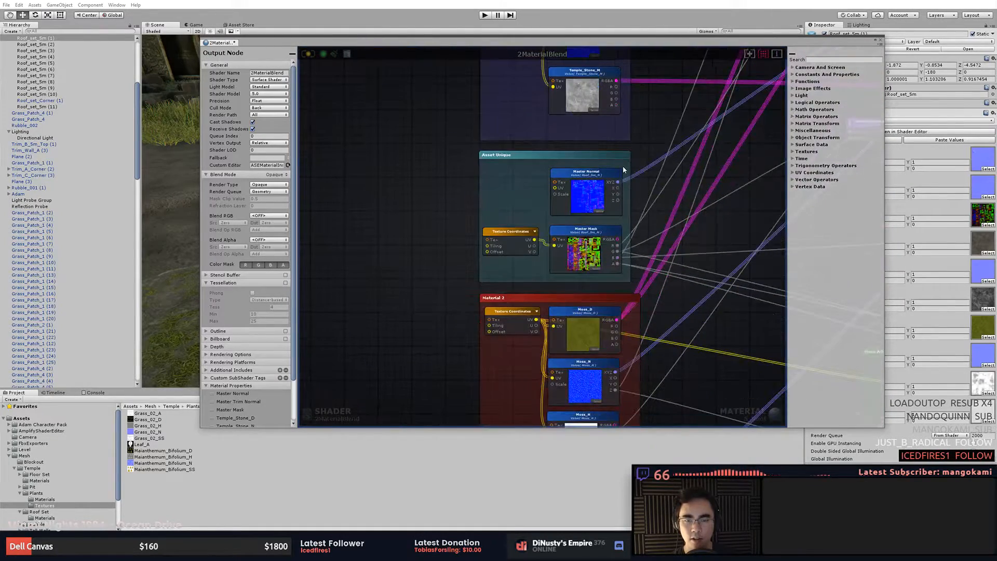
pyautogui.scroll(2, 566, 187)
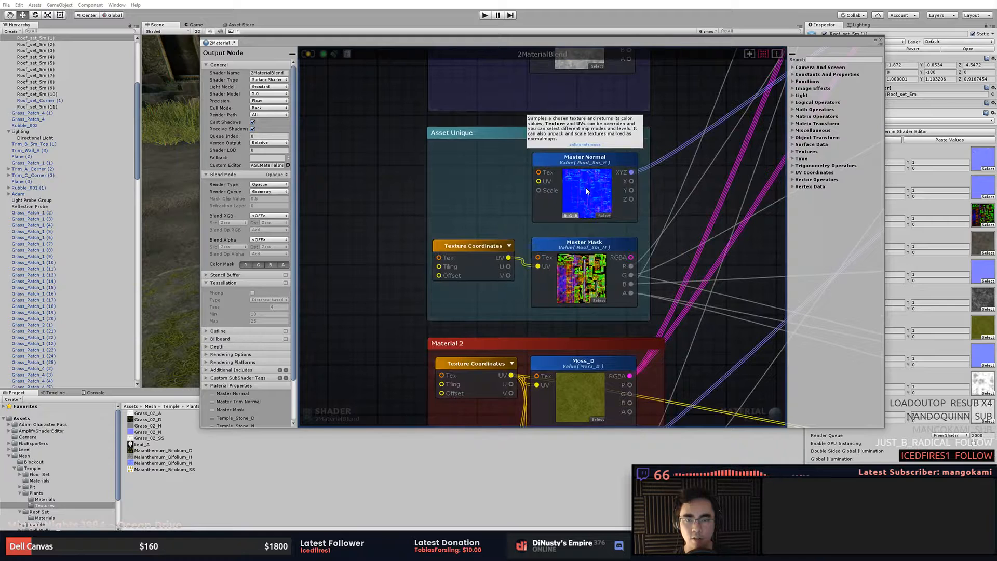
# - Cycle through the Master Mask node's preview channels to inspect each mask channel
pyautogui.click(587, 191)
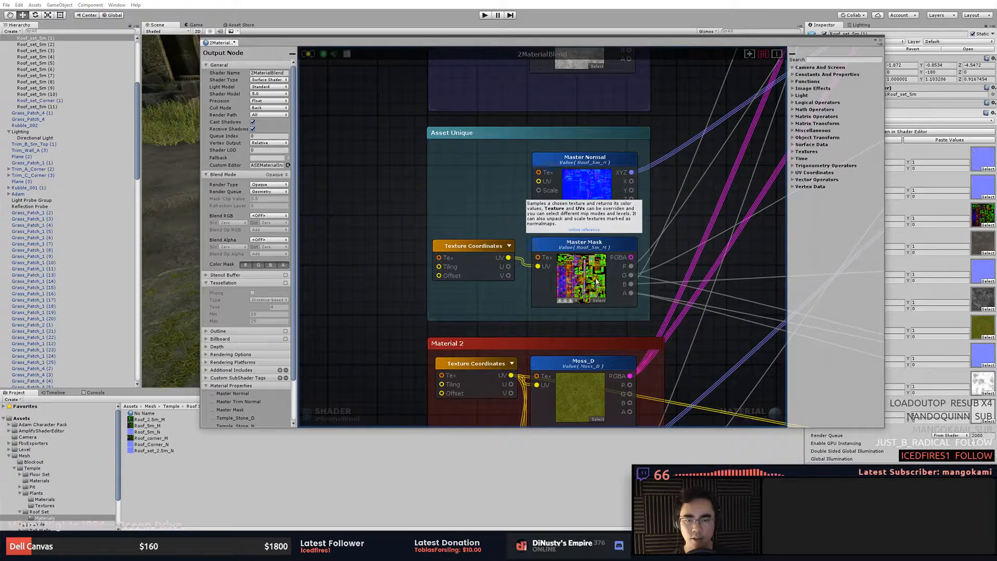
pyautogui.click(560, 301)
pyautogui.click(565, 301)
pyautogui.click(569, 301)
pyautogui.click(564, 300)
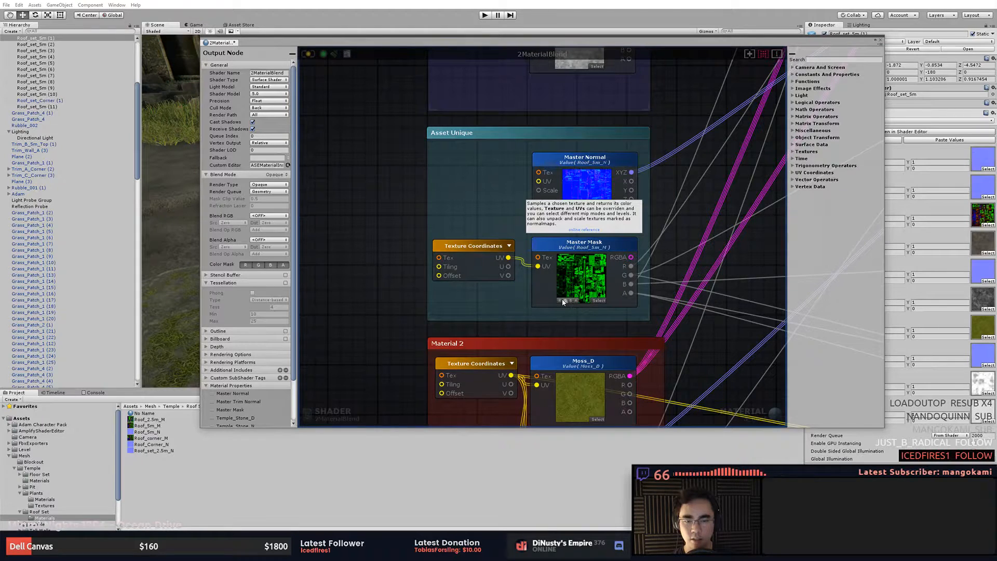
pyautogui.click(561, 300)
pyautogui.click(561, 302)
pyautogui.click(564, 301)
pyautogui.click(561, 301)
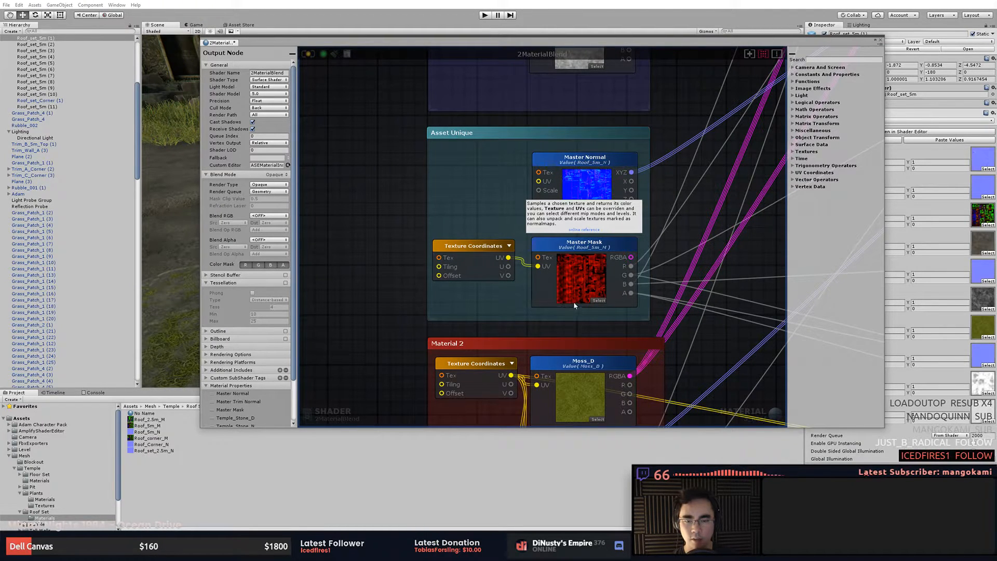
pyautogui.moveTo(621, 321); pyautogui.dragTo(618, 296, button='middle')
pyautogui.moveTo(558, 276)
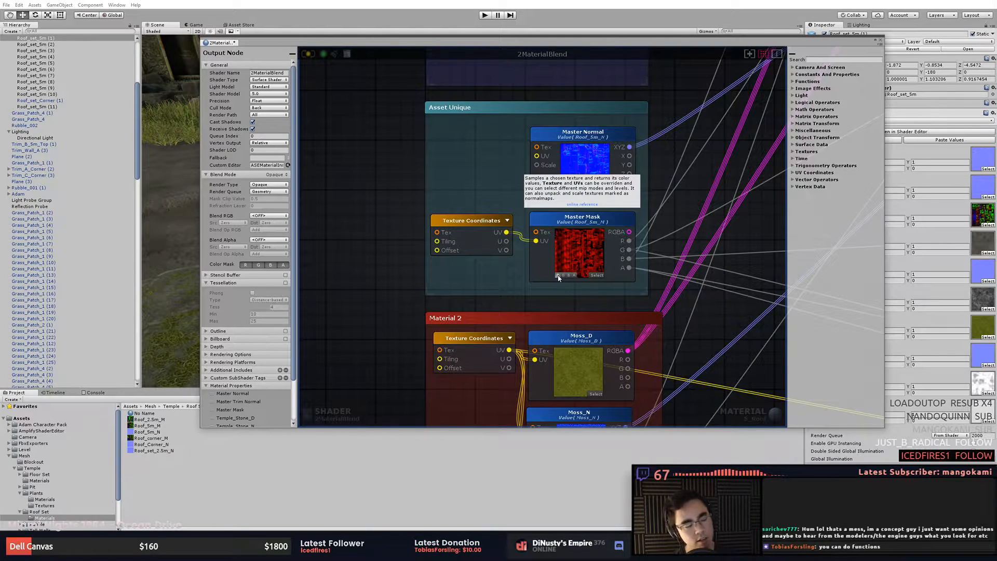
pyautogui.click(562, 276)
pyautogui.click(563, 276)
pyautogui.click(563, 277)
pyautogui.click(558, 276)
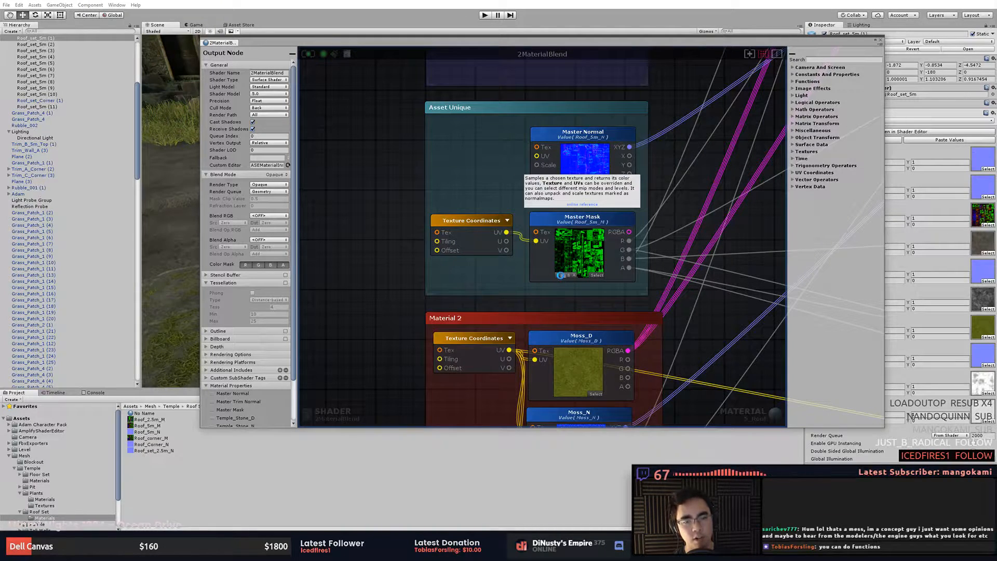
pyautogui.click(563, 276)
pyautogui.click(563, 276)
pyautogui.click(563, 276)
pyautogui.click(557, 277)
pyautogui.click(558, 276)
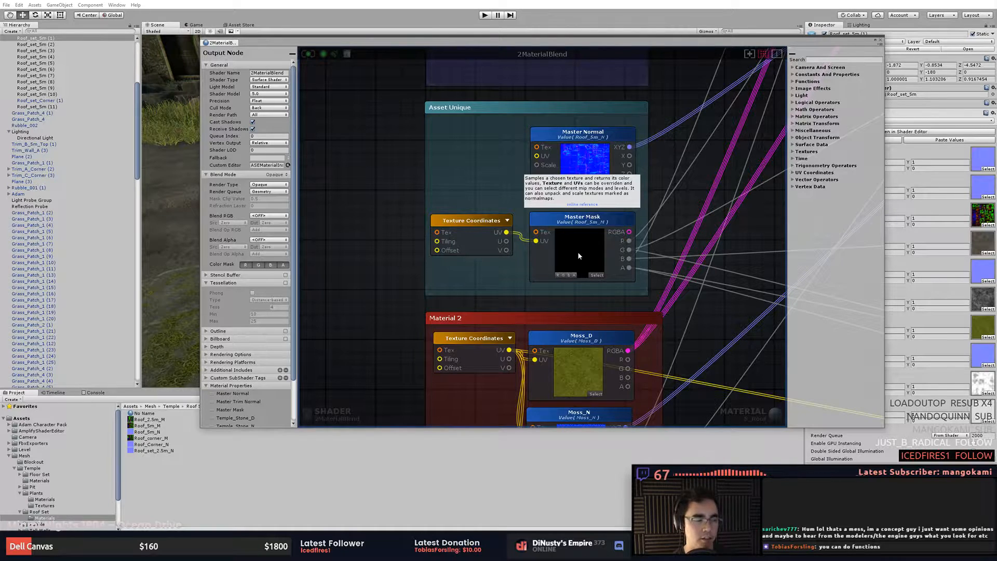
# - Select the Master Mask node and toggle its red, green, blue and alpha previews again
pyautogui.click(593, 256)
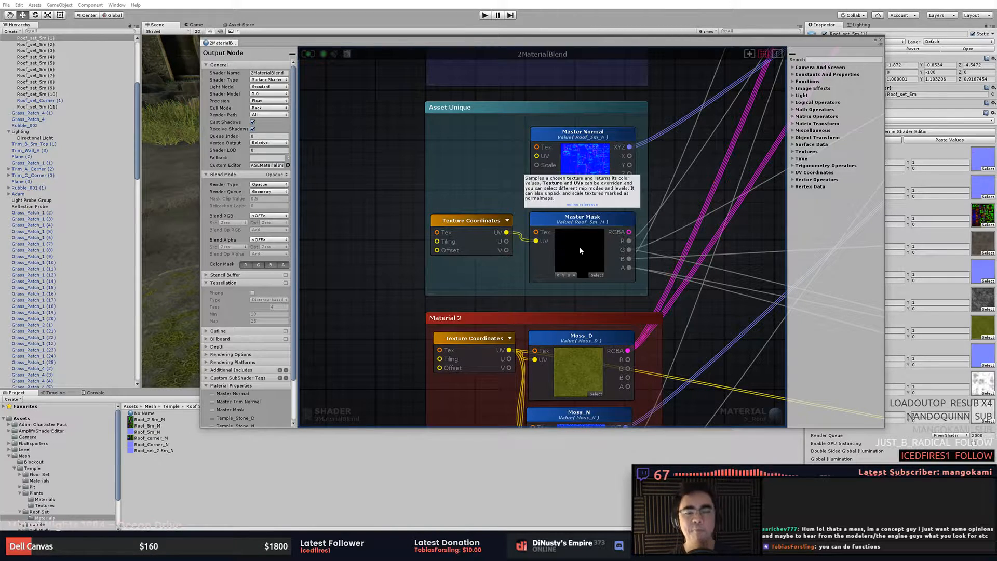
pyautogui.click(573, 276)
pyautogui.click(573, 276)
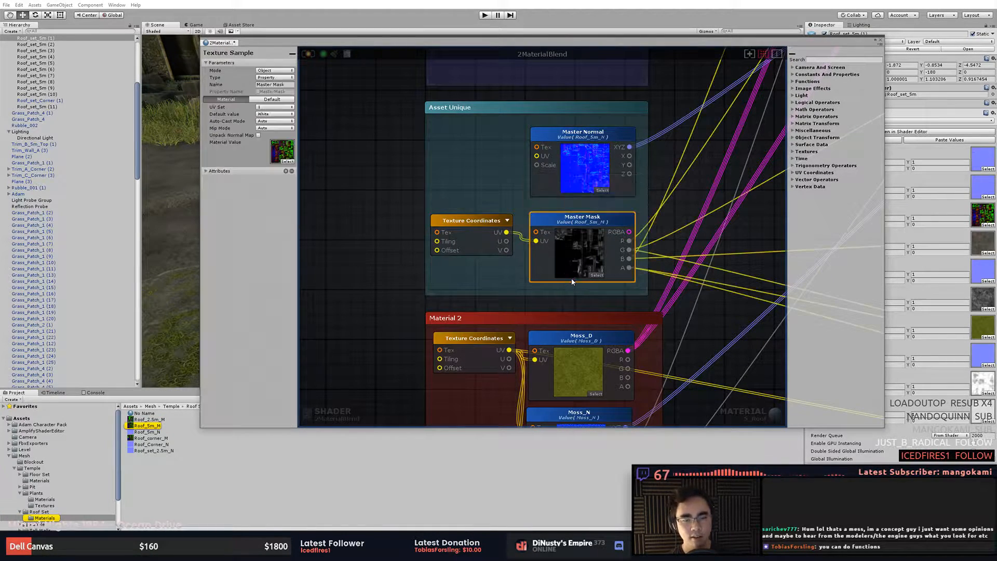
pyautogui.click(572, 275)
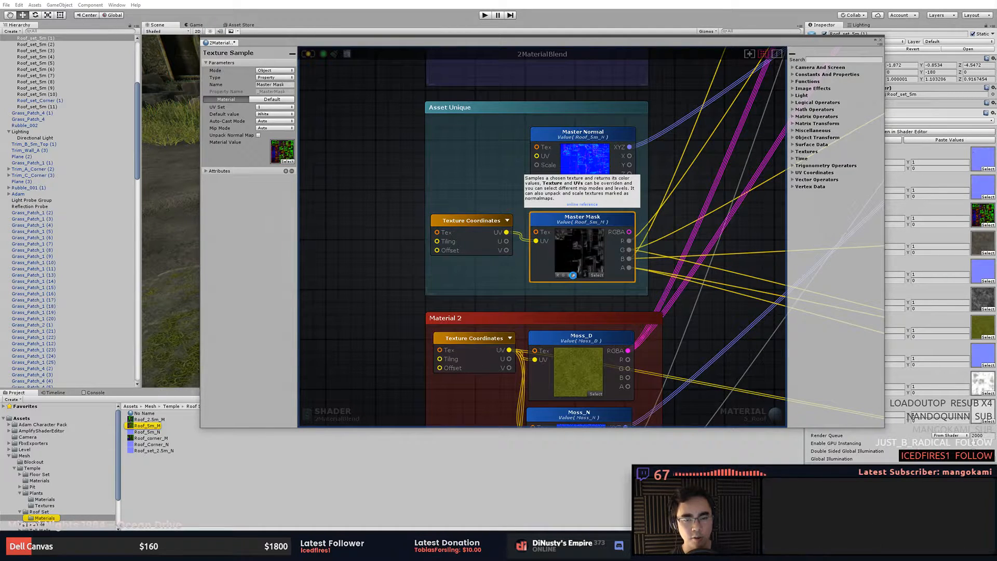
pyautogui.click(573, 276)
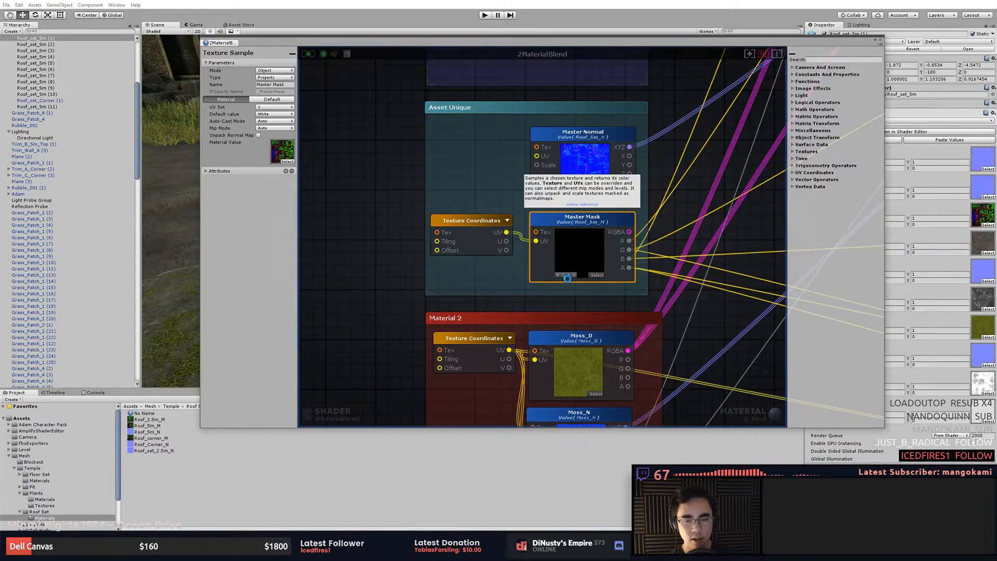
pyautogui.click(569, 275)
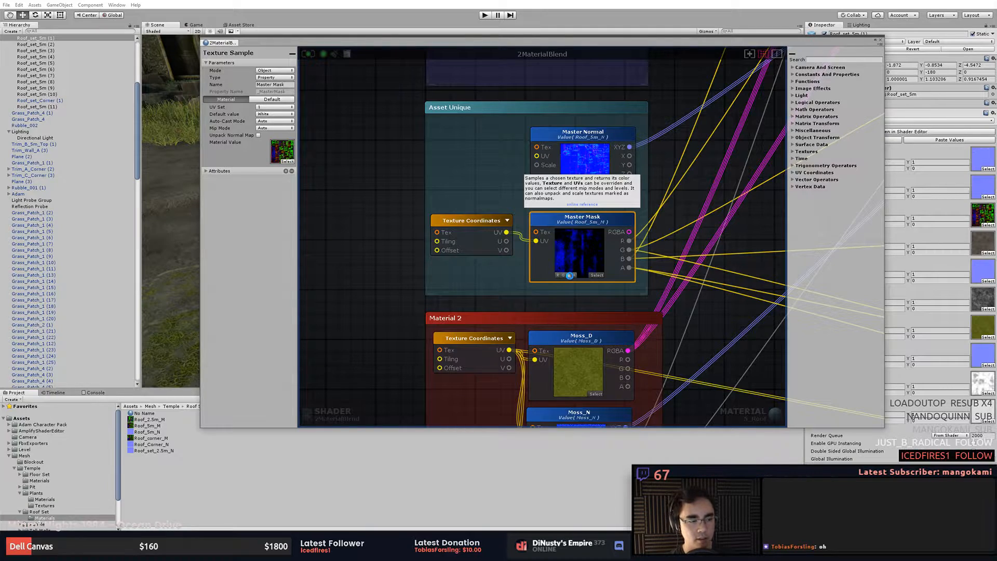
pyautogui.click(571, 275)
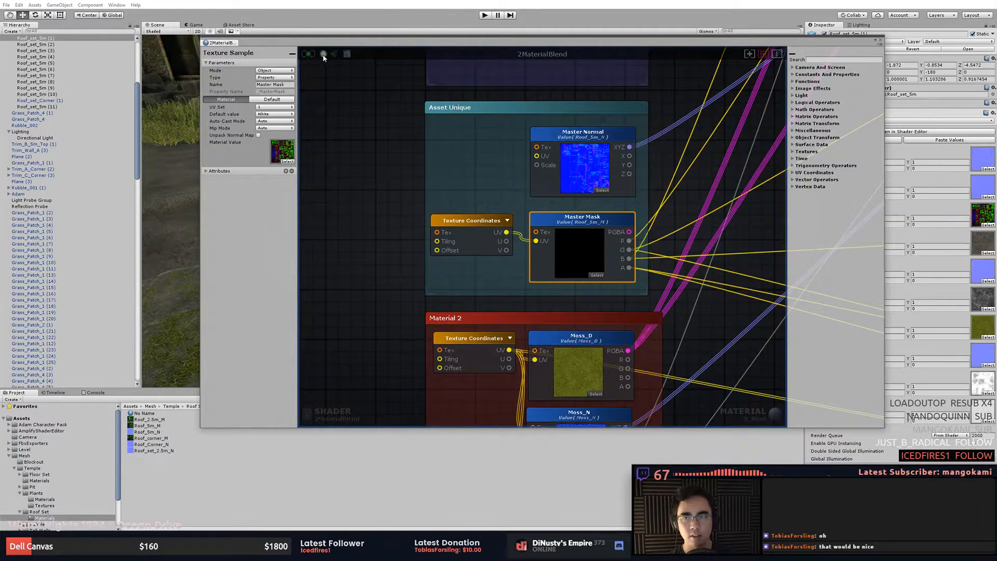
pyautogui.click(553, 256)
pyautogui.click(560, 276)
pyautogui.click(564, 276)
pyautogui.click(570, 277)
pyautogui.click(573, 275)
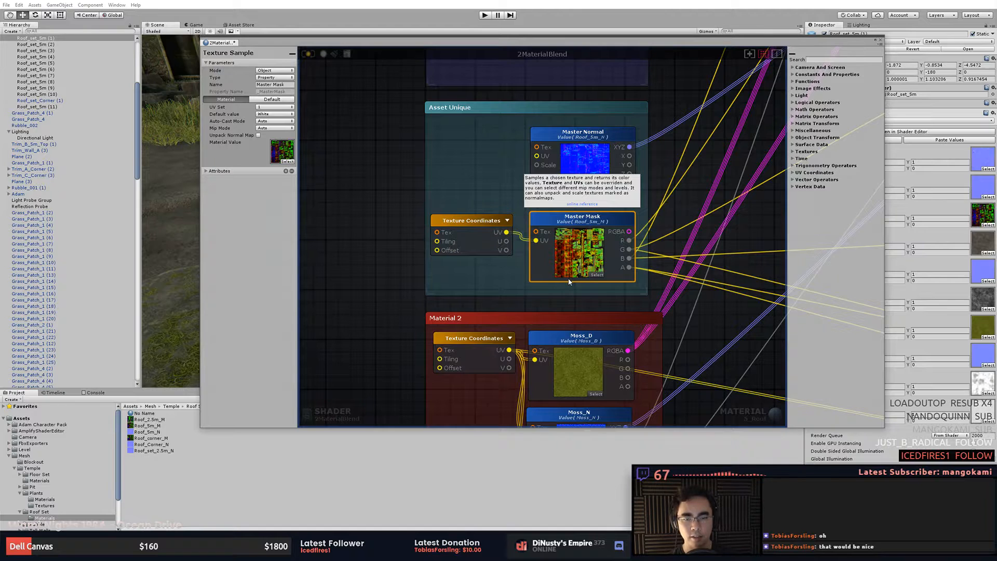
pyautogui.click(568, 276)
pyautogui.click(578, 306)
pyautogui.scroll(-5, 539, 280)
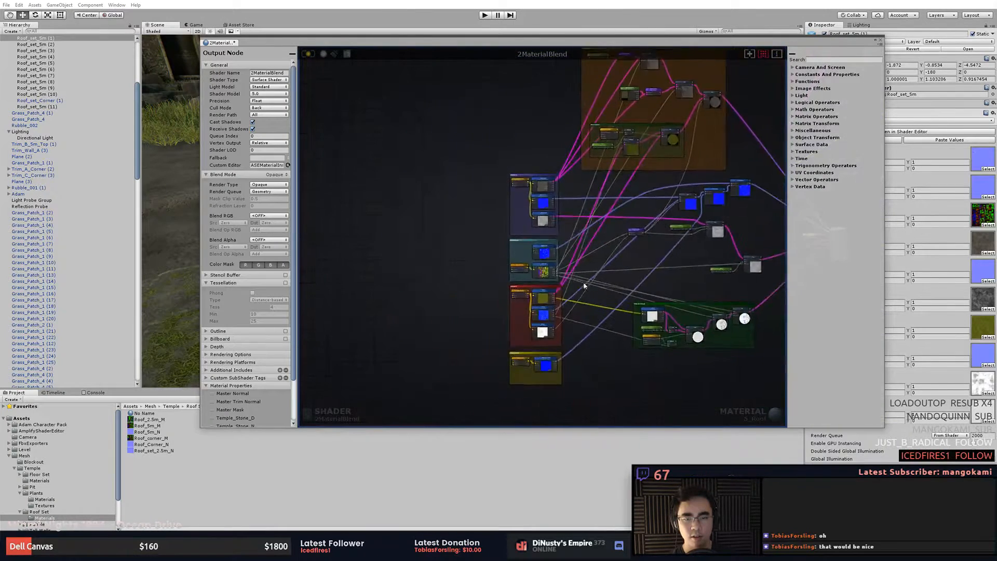
pyautogui.click(493, 262)
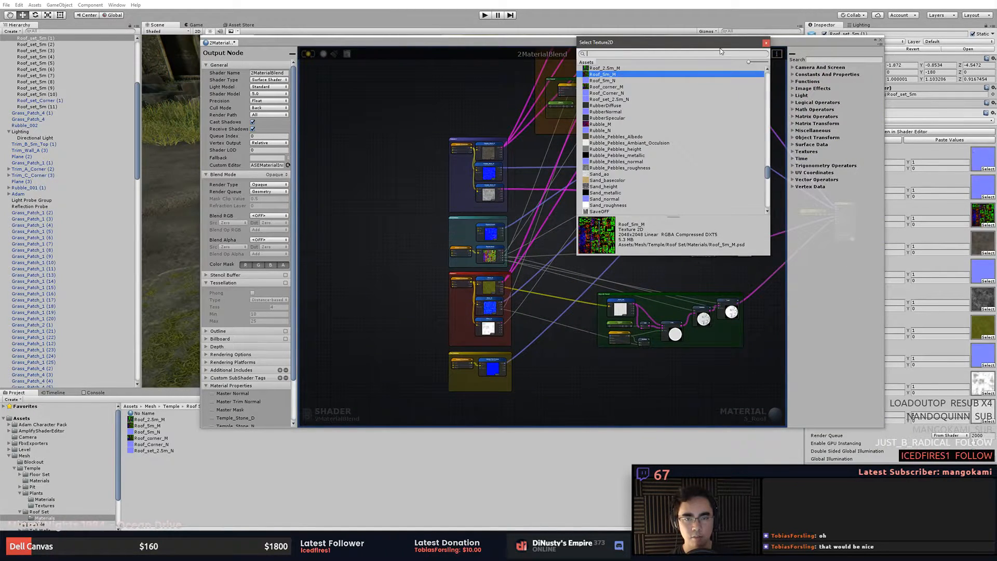
pyautogui.click(766, 43)
# - Examine the Albedo Blending and Moss Fresnel node groups of the shader graph
pyautogui.click(498, 251)
pyautogui.scroll(6, 566, 269)
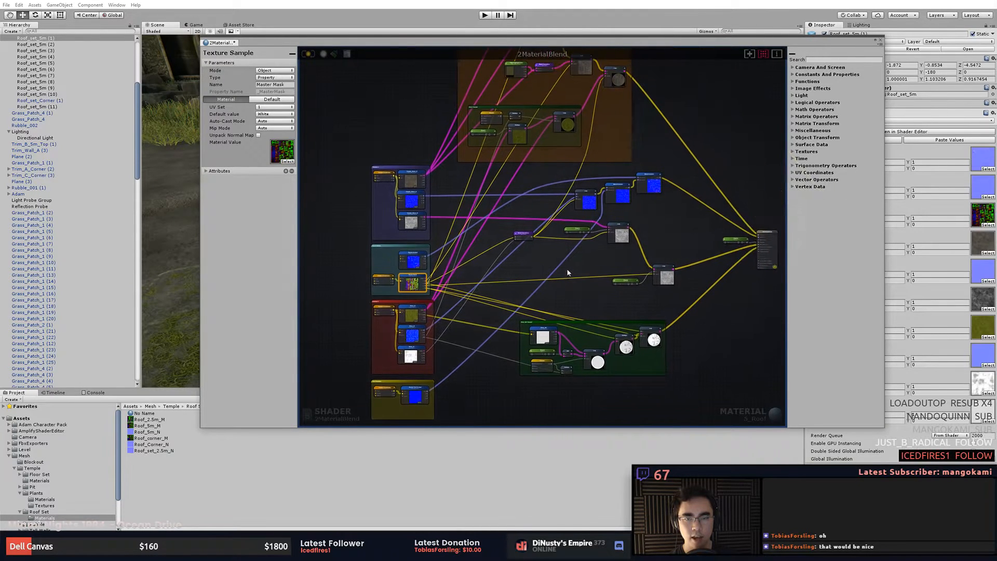
pyautogui.scroll(5, 503, 116)
pyautogui.moveTo(576, 107); pyautogui.dragTo(584, 230, button='middle')
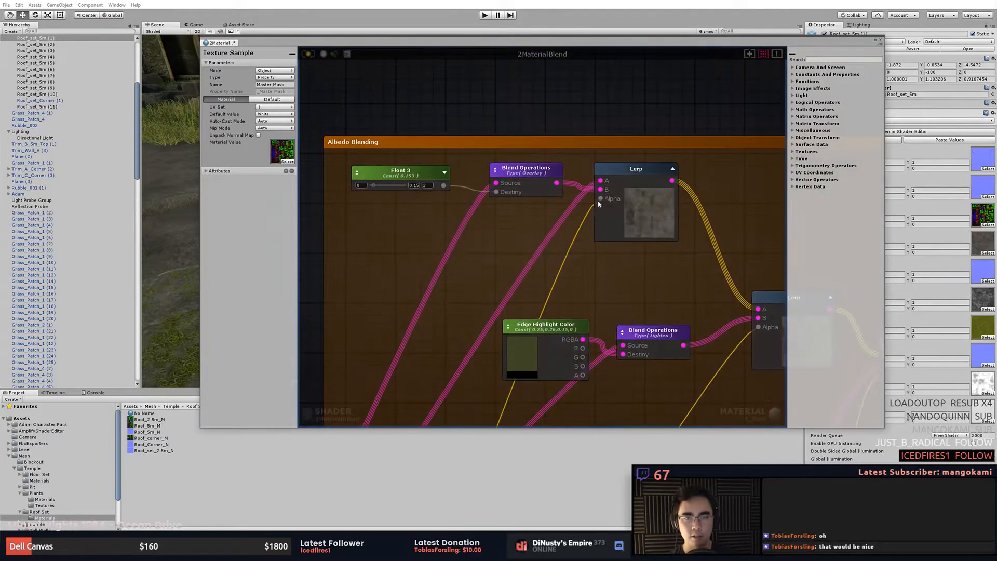
pyautogui.moveTo(628, 270); pyautogui.dragTo(539, 216, button='middle')
pyautogui.scroll(-4, 506, 218)
pyautogui.moveTo(499, 316); pyautogui.dragTo(519, 181, button='middle')
pyautogui.moveTo(643, 243); pyautogui.dragTo(725, 451, button='middle')
pyautogui.scroll(2, 520, 152)
pyautogui.moveTo(409, 185); pyautogui.dragTo(479, 242, button='middle')
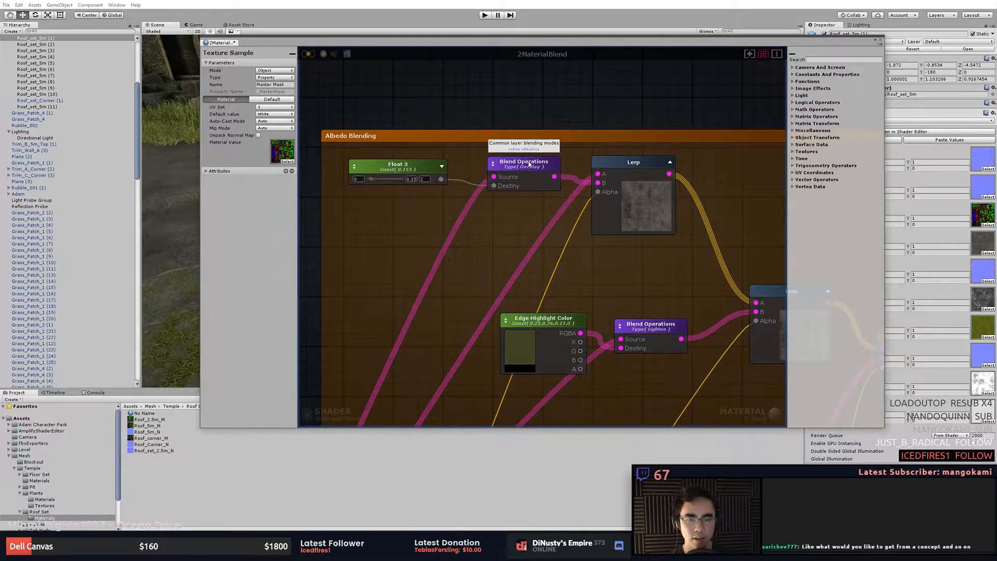
pyautogui.moveTo(662, 223); pyautogui.dragTo(532, 114, button='middle')
pyautogui.moveTo(638, 192); pyautogui.dragTo(608, 161, button='middle')
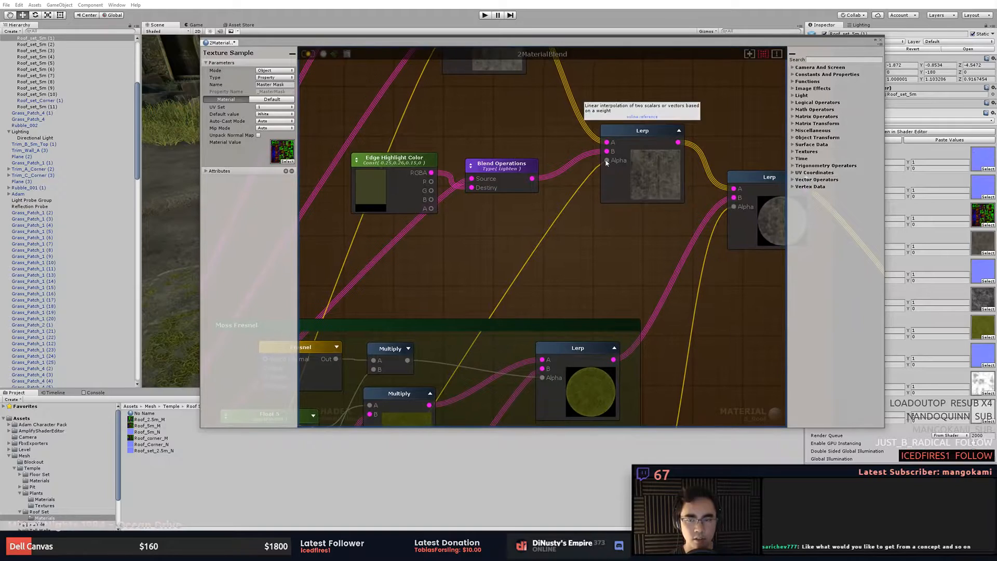
# - Pan and zoom around the shader graph to examine the Moss Fresnel and Blend Operations node groups
pyautogui.moveTo(553, 270); pyautogui.dragTo(599, 183, button='middle')
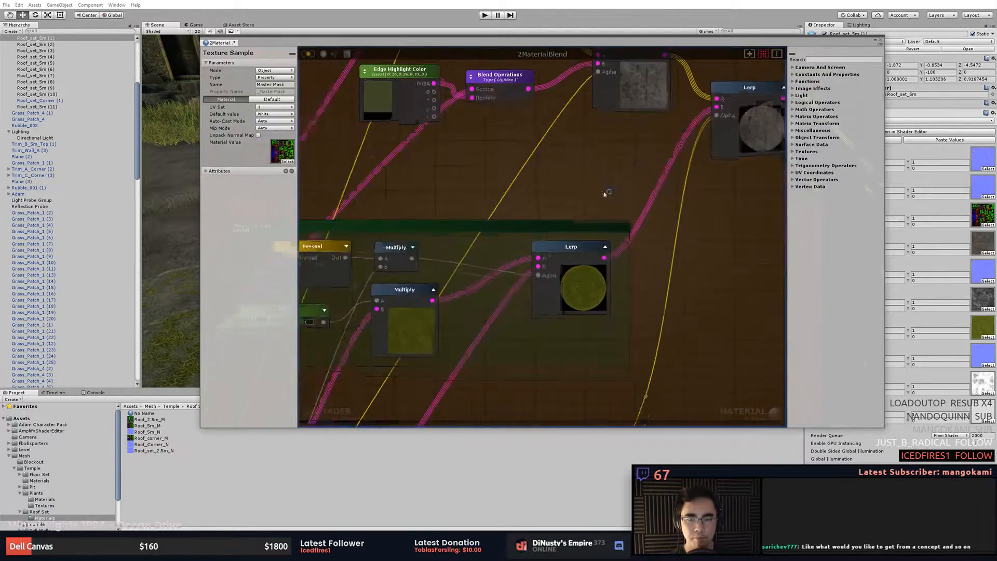
pyautogui.scroll(-3, 617, 236)
pyautogui.moveTo(618, 314); pyautogui.dragTo(641, 225, button='middle')
pyautogui.scroll(3, 596, 218)
pyautogui.scroll(1, 488, 204)
pyautogui.moveTo(499, 216); pyautogui.dragTo(559, 302, button='middle')
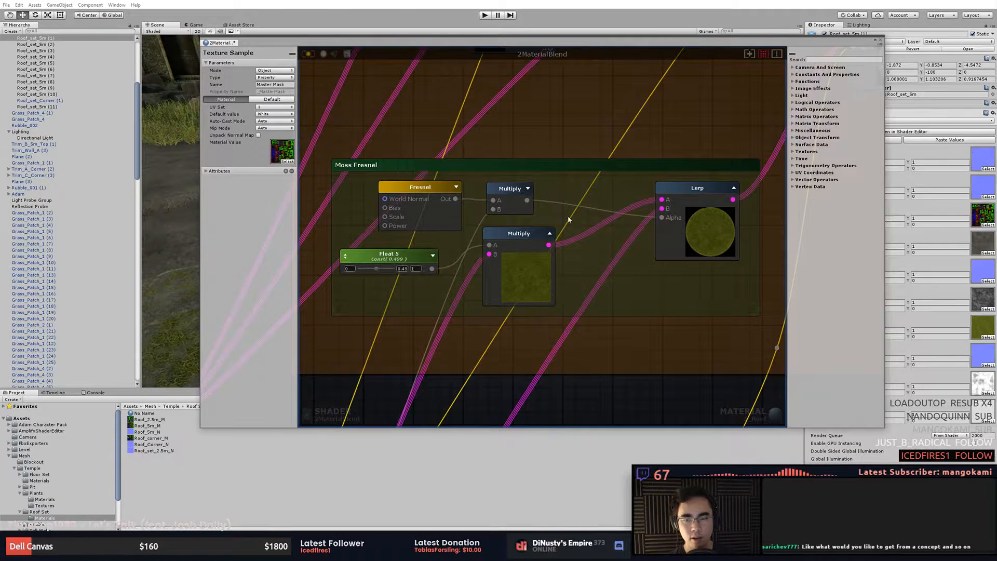
pyautogui.moveTo(679, 244); pyautogui.dragTo(571, 254, button='middle')
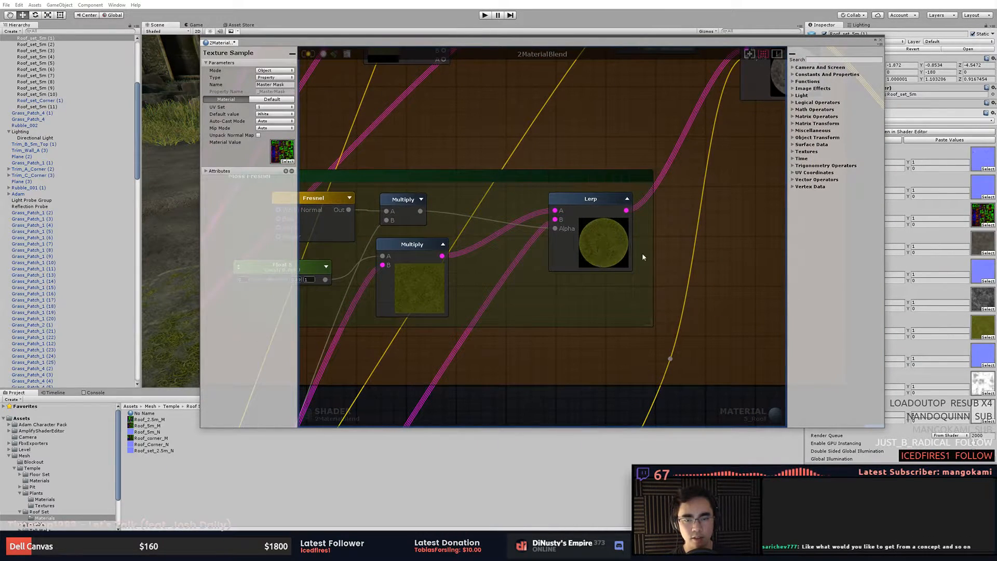
pyautogui.scroll(-1, 651, 252)
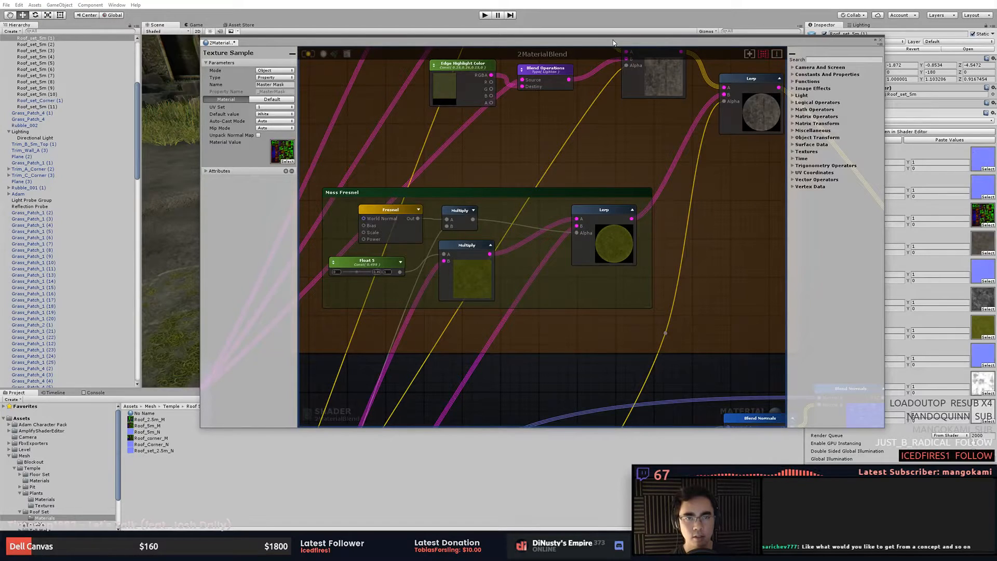
pyautogui.moveTo(329, 46); pyautogui.dragTo(297, 354)
pyautogui.keyDown('alt'); pyautogui.moveTo(489, 199); pyautogui.dragTo(484, 290); pyautogui.keyUp('alt')
pyautogui.keyDown('alt'); pyautogui.moveTo(618, 277); pyautogui.dragTo(594, 134); pyautogui.keyUp('alt')
pyautogui.moveTo(573, 210)
pyautogui.keyDown('alt'); pyautogui.mouseDown()
pyautogui.moveTo(574, 185)
pyautogui.moveTo(564, 182)
pyautogui.moveTo(560, 194)
pyautogui.mouseUp(); pyautogui.keyUp('alt')
pyautogui.moveTo(542, 347); pyautogui.dragTo(539, 86)
pyautogui.scroll(-2, 529, 223)
pyautogui.scroll(2, 623, 264)
pyautogui.moveTo(623, 263); pyautogui.dragTo(552, 303, button='middle')
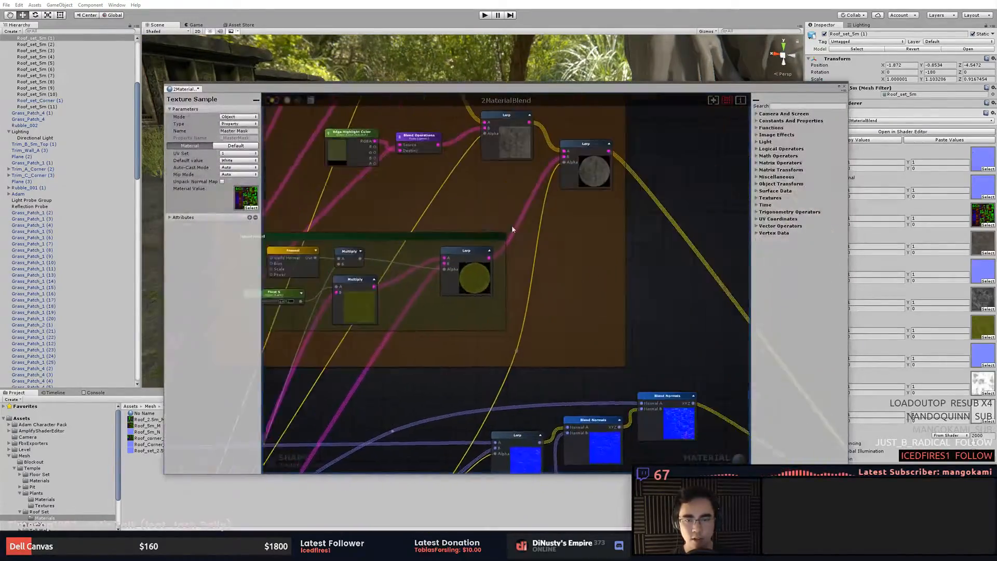
# - Examine the normal blending and height blend node groups and move the shader editor window lower
pyautogui.moveTo(570, 416); pyautogui.dragTo(649, 139, button='middle')
pyautogui.moveTo(561, 279); pyautogui.dragTo(505, 154, button='middle')
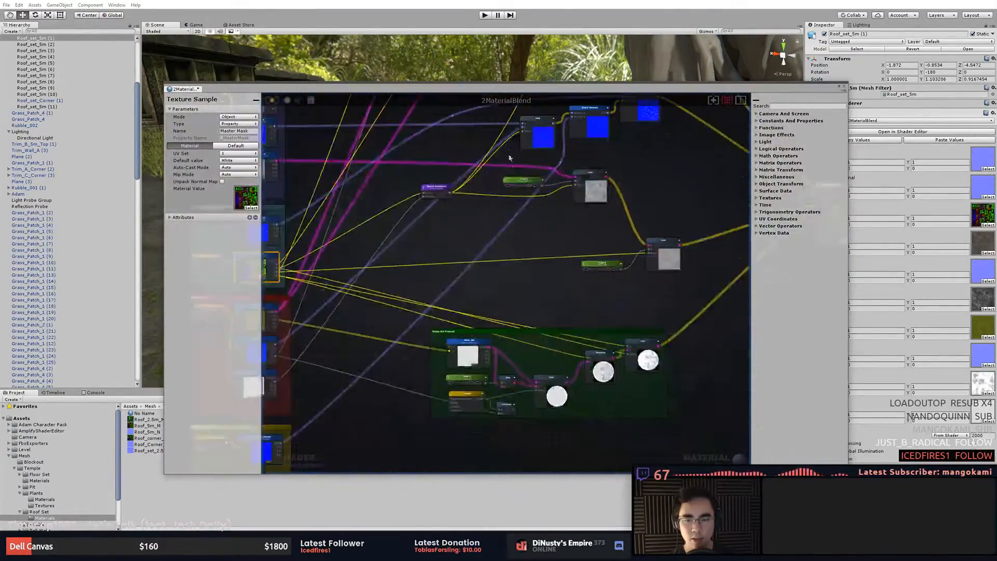
pyautogui.moveTo(538, 232); pyautogui.dragTo(627, 153, button='middle')
pyautogui.scroll(5, 626, 282)
pyautogui.moveTo(748, 297); pyautogui.dragTo(442, 315, button='middle')
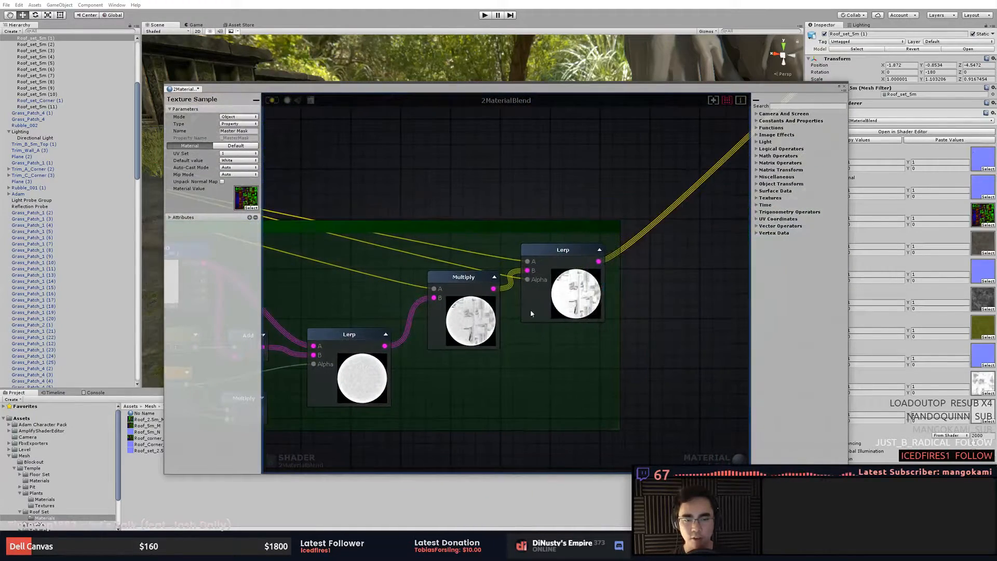
pyautogui.moveTo(586, 285); pyautogui.dragTo(645, 284, button='middle')
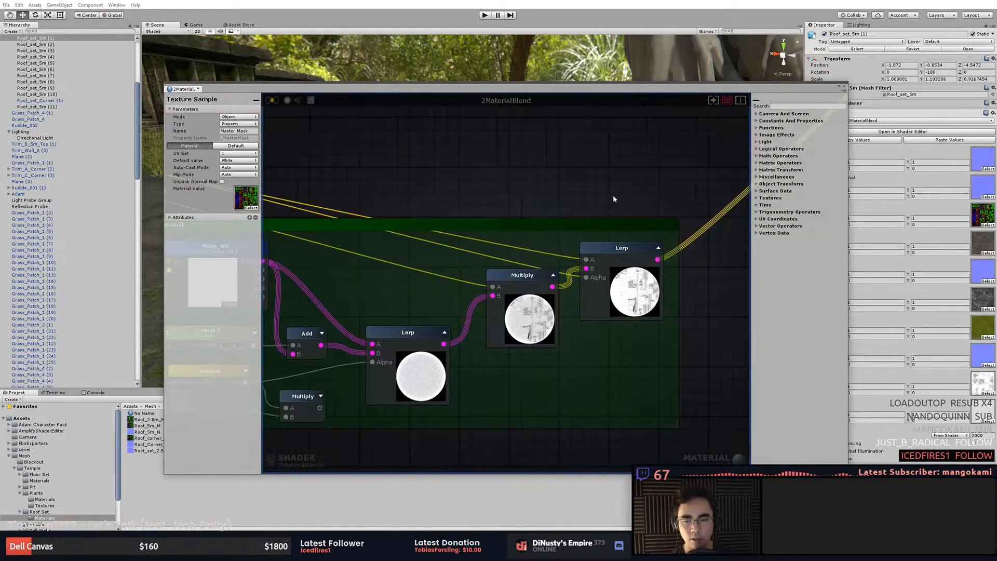
pyautogui.scroll(-3, 613, 195)
pyautogui.moveTo(760, 90); pyautogui.dragTo(725, 320)
pyautogui.keyDown('alt'); pyautogui.moveTo(670, 252); pyautogui.dragTo(402, 239); pyautogui.keyUp('alt')
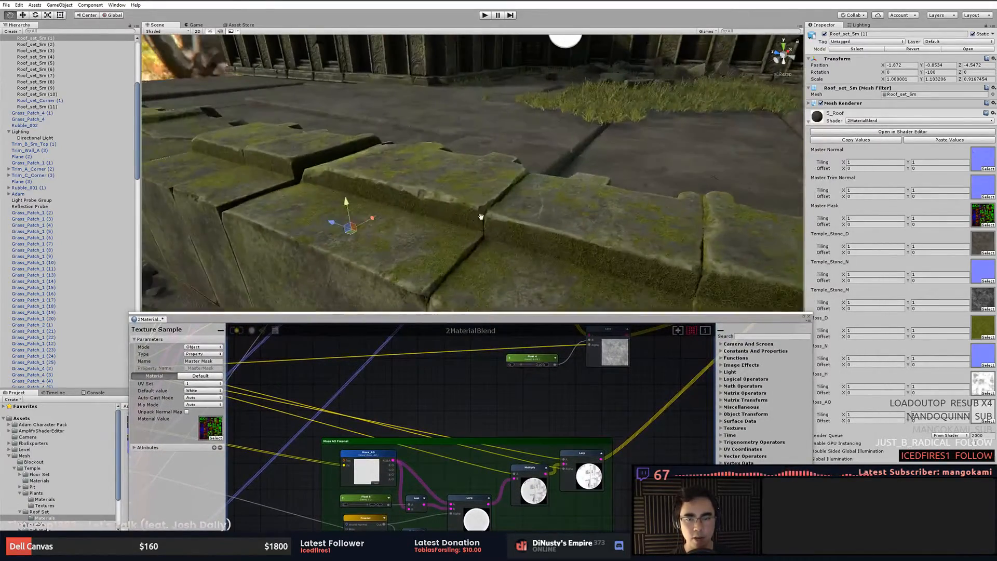
# - Navigate the scene view to inspect the temple's trim corner pieces and their materials
pyautogui.scroll(-5, 485, 213)
pyautogui.moveTo(643, 145); pyautogui.dragTo(558, 206, button='middle')
pyautogui.click(587, 205)
pyautogui.moveTo(690, 144); pyautogui.dragTo(431, 200, button='middle')
pyautogui.click(549, 182)
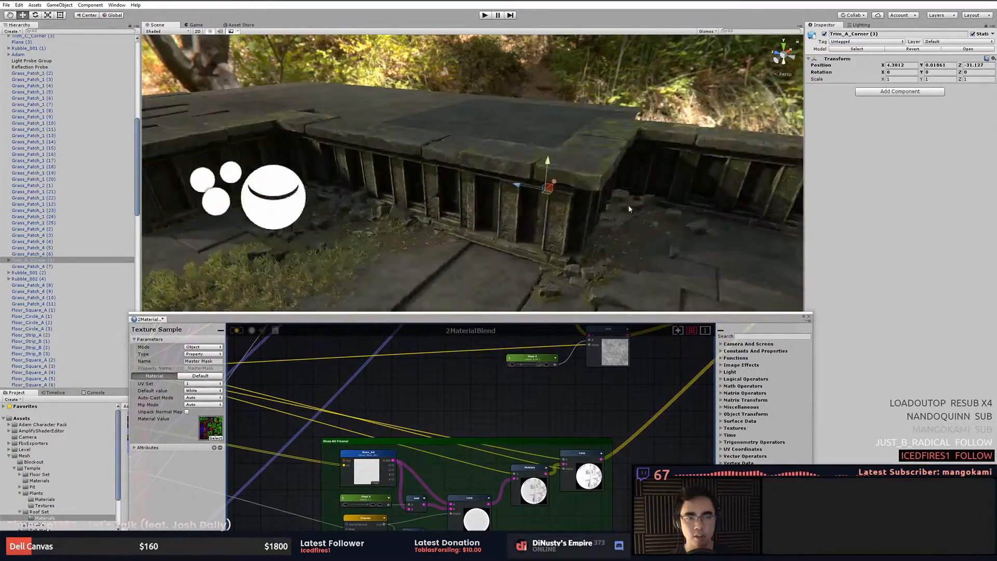
pyautogui.press('f')
pyautogui.scroll(5, 572, 202)
pyautogui.keyDown('alt'); pyautogui.moveTo(696, 229); pyautogui.dragTo(451, 159); pyautogui.keyUp('alt')
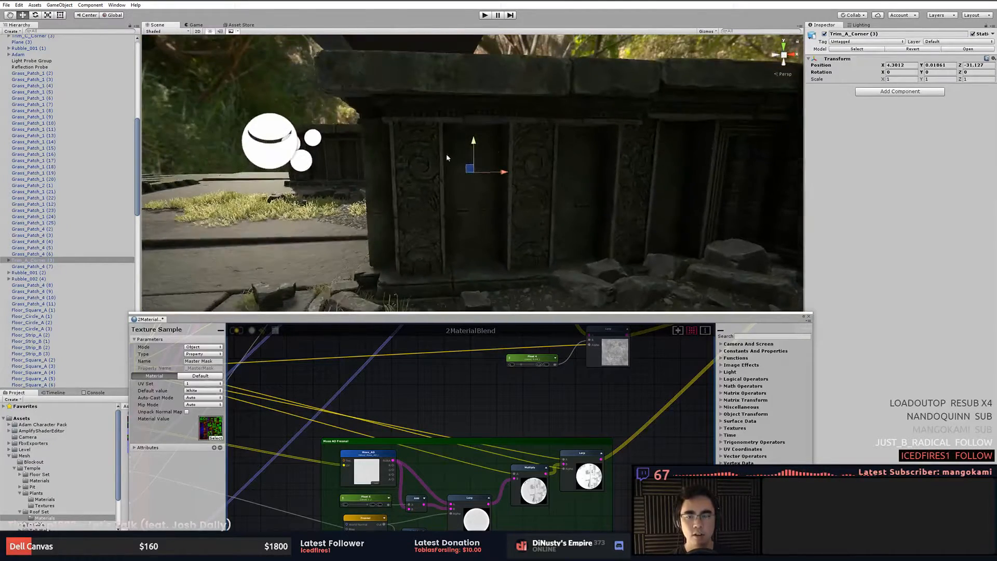
pyautogui.scroll(3, 497, 195)
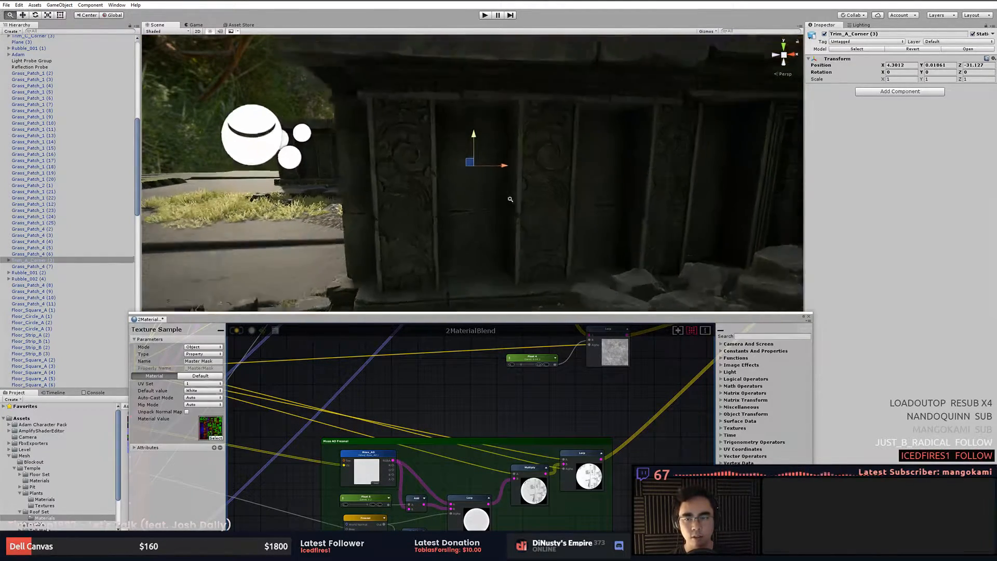
pyautogui.keyDown('alt'); pyautogui.moveTo(496, 196); pyautogui.dragTo(398, 196); pyautogui.keyUp('alt')
pyautogui.moveTo(398, 196); pyautogui.dragTo(468, 238, button='middle')
pyautogui.click(450, 245)
pyautogui.keyDown('alt'); pyautogui.moveTo(450, 245); pyautogui.dragTo(354, 245); pyautogui.keyUp('alt')
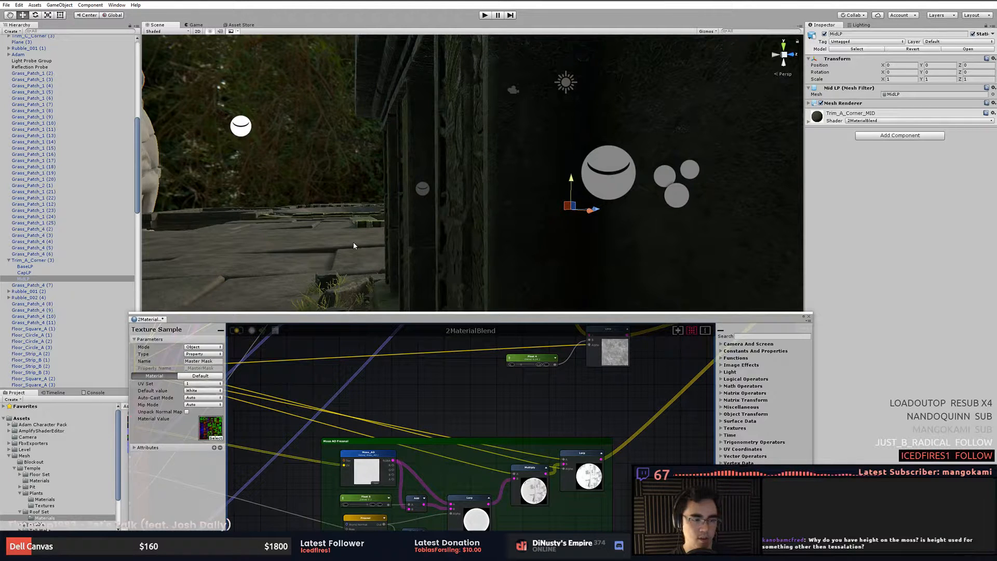
pyautogui.keyDown('alt'); pyautogui.moveTo(439, 233); pyautogui.dragTo(451, 253); pyautogui.keyUp('alt')
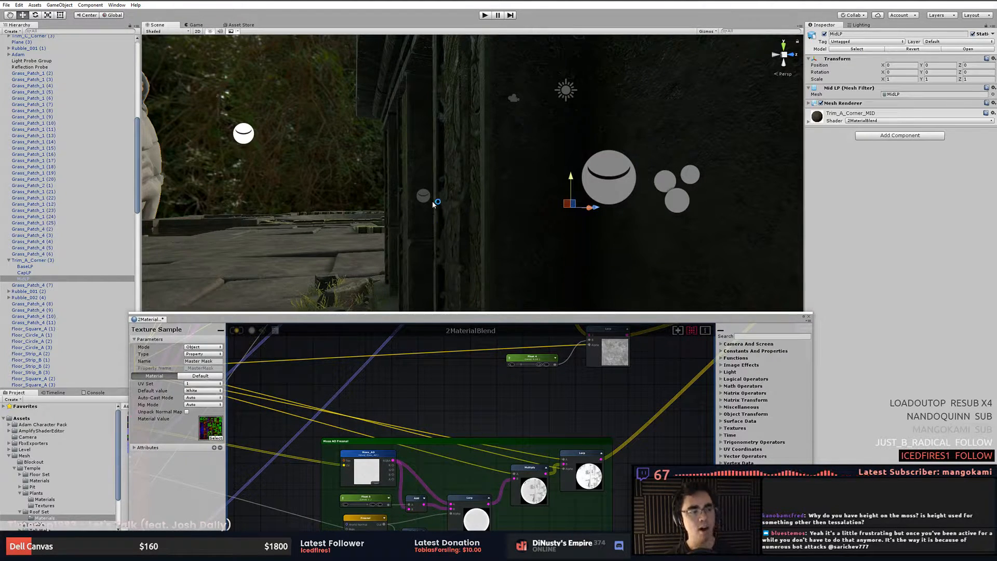
pyautogui.keyDown('alt'); pyautogui.moveTo(498, 206); pyautogui.dragTo(366, 210); pyautogui.keyUp('alt')
pyautogui.click(621, 207)
pyautogui.click(409, 206)
pyautogui.press('f')
pyautogui.click(388, 204)
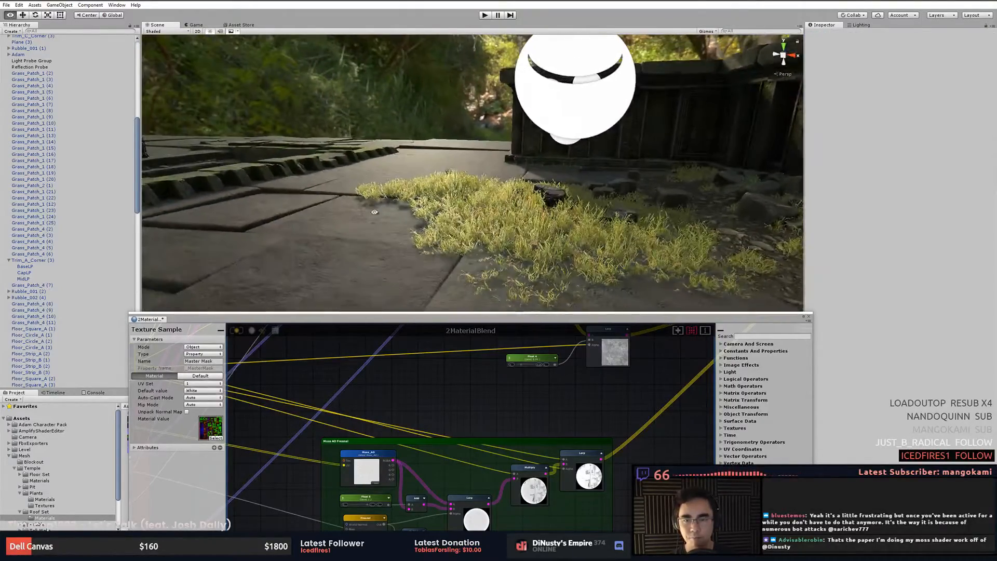
# - Select a grass patch and lower its foliage material's translucency Ambient to about 0.085
pyautogui.click(479, 224)
pyautogui.click(852, 121)
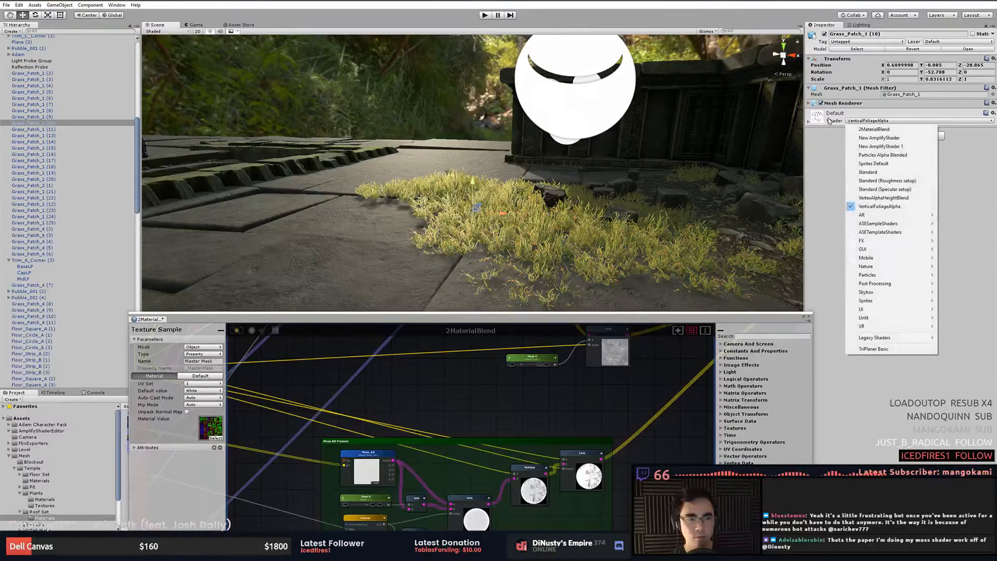
pyautogui.click(850, 126)
pyautogui.moveTo(958, 203)
pyautogui.mouseDown()
pyautogui.moveTo(969, 206)
pyautogui.moveTo(920, 199)
pyautogui.moveTo(972, 208)
pyautogui.mouseUp()
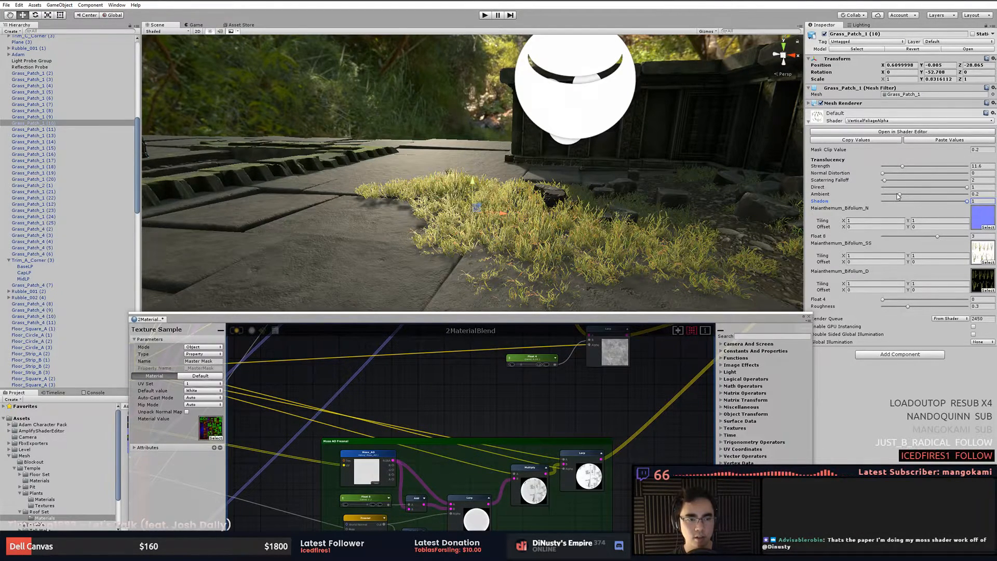
pyautogui.moveTo(901, 196)
pyautogui.mouseDown()
pyautogui.moveTo(882, 201)
pyautogui.moveTo(925, 201)
pyautogui.moveTo(804, 207)
pyautogui.mouseUp()
pyautogui.moveTo(879, 206); pyautogui.dragTo(890, 200)
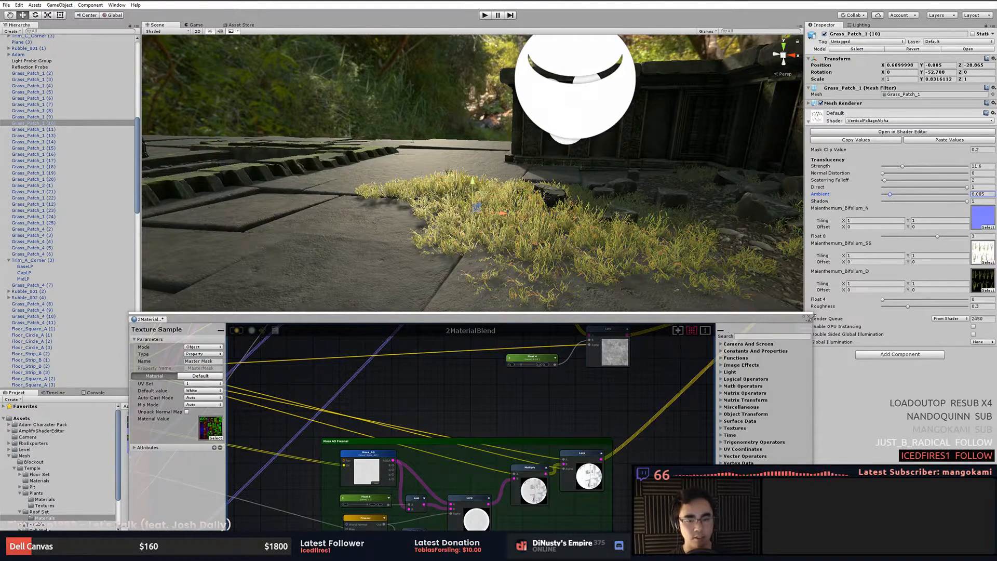
# - Open the grass material's VerticalFoliageAlpha shader in the shader editor to inspect it, then close it
pyautogui.click(810, 317)
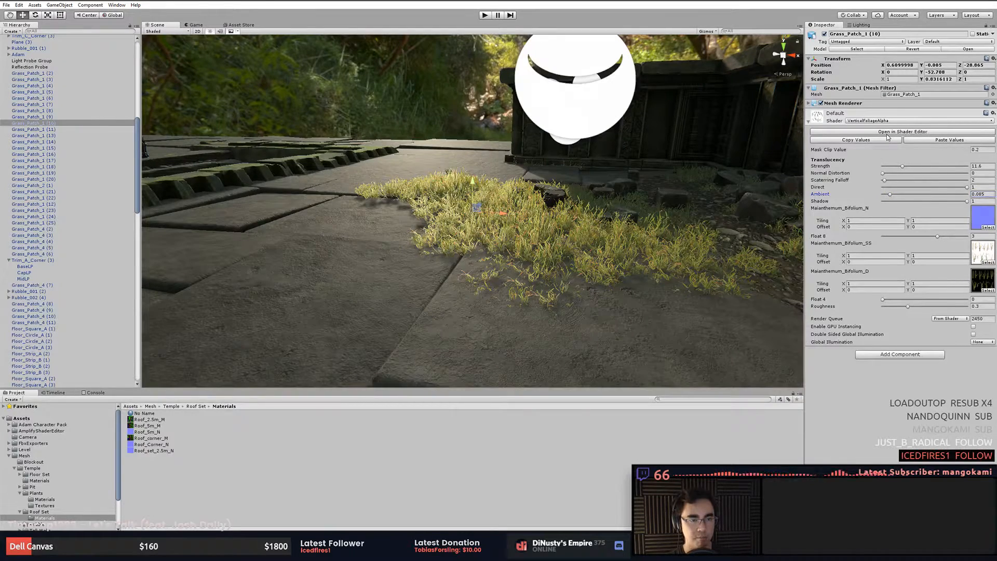
pyautogui.click(888, 133)
pyautogui.moveTo(285, 273); pyautogui.dragTo(325, 327, button='middle')
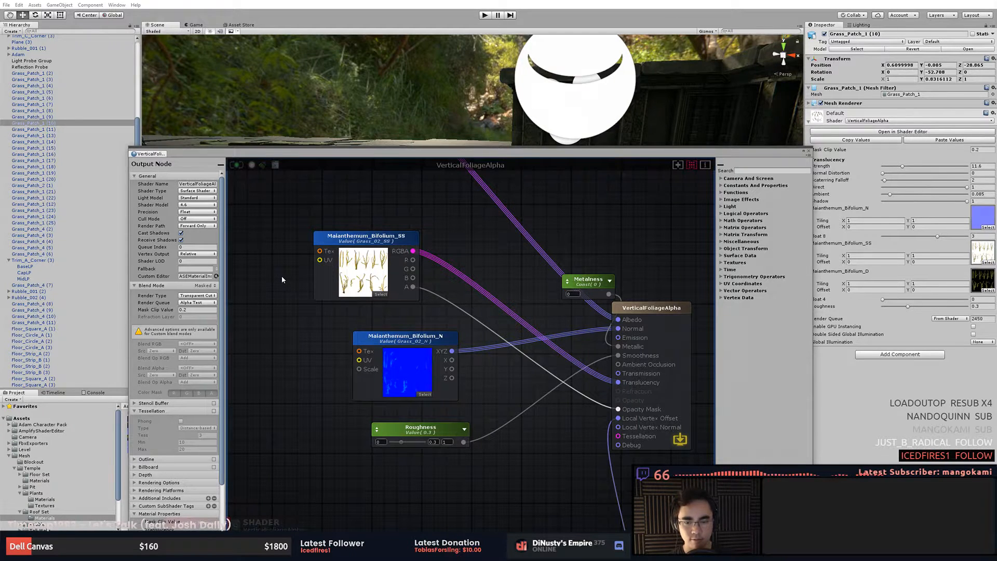
pyautogui.click(809, 152)
# - Set the grass material's translucency Strength to 7 and view the grass up close
pyautogui.moveTo(901, 168); pyautogui.dragTo(894, 169)
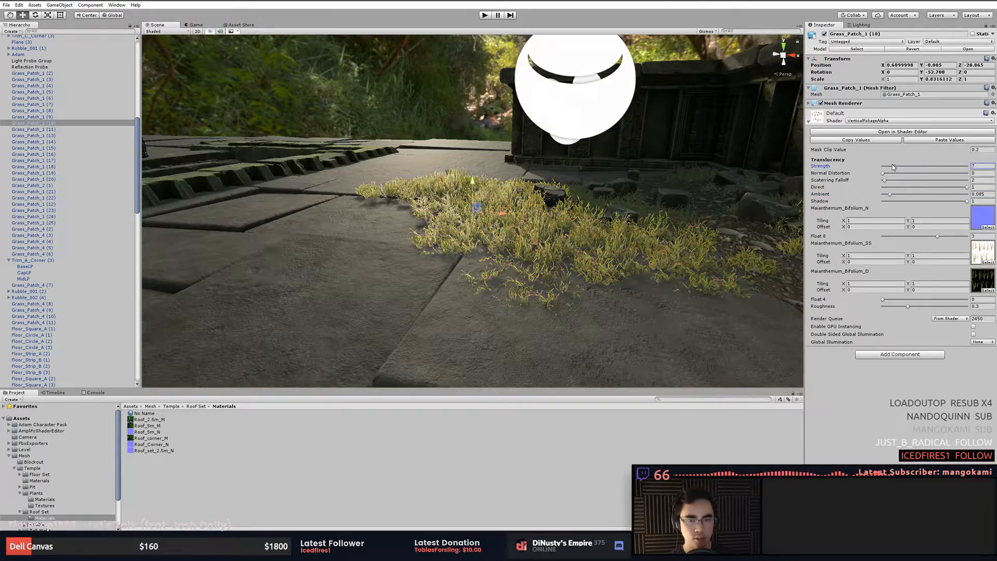
pyautogui.keyDown('alt'); pyautogui.moveTo(660, 241); pyautogui.dragTo(677, 252); pyautogui.keyUp('alt')
pyautogui.scroll(4, 662, 218)
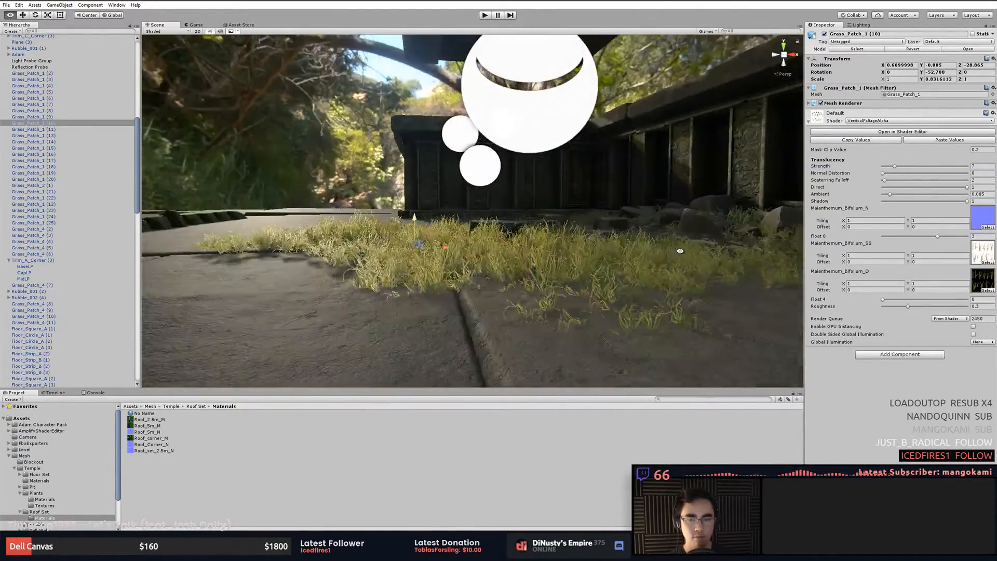
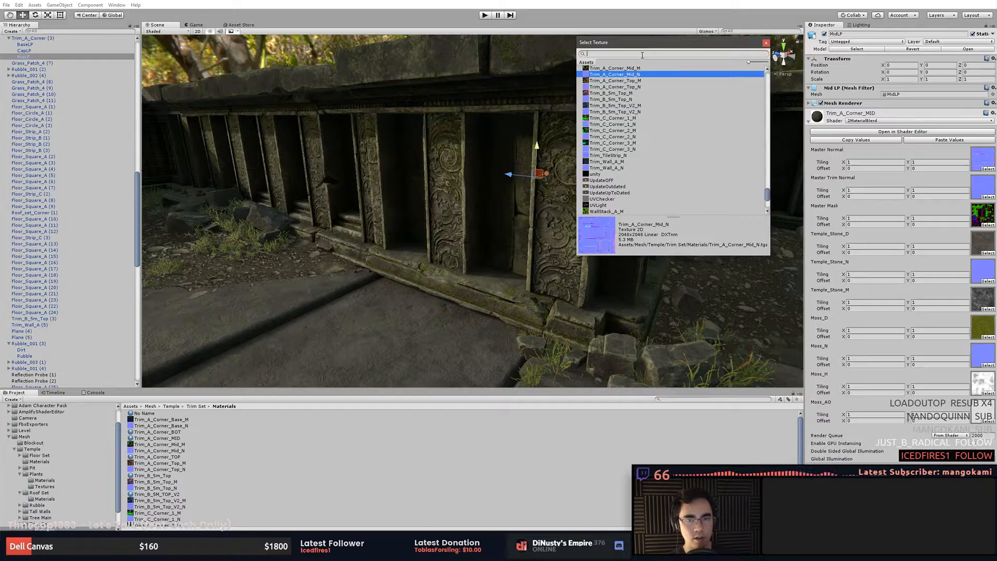
# - Search the texture picker for trim_a_c and assign Trim_A_Corner_Mid_M to the trim material's Master Normal slot
pyautogui.write('trim_a_co')
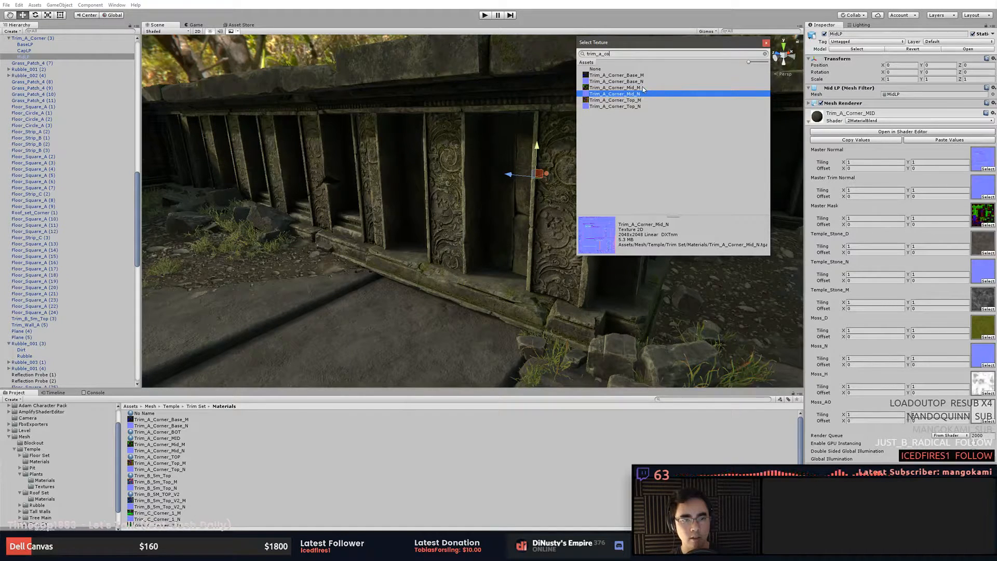
pyautogui.click(643, 88)
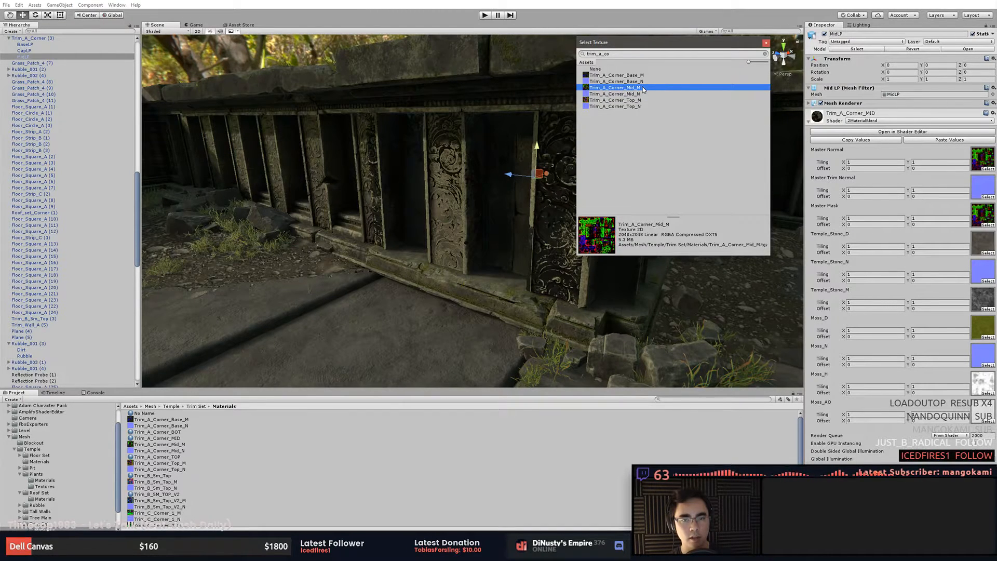
# - Set the trim material's Master Mask texture to white
pyautogui.click(991, 225)
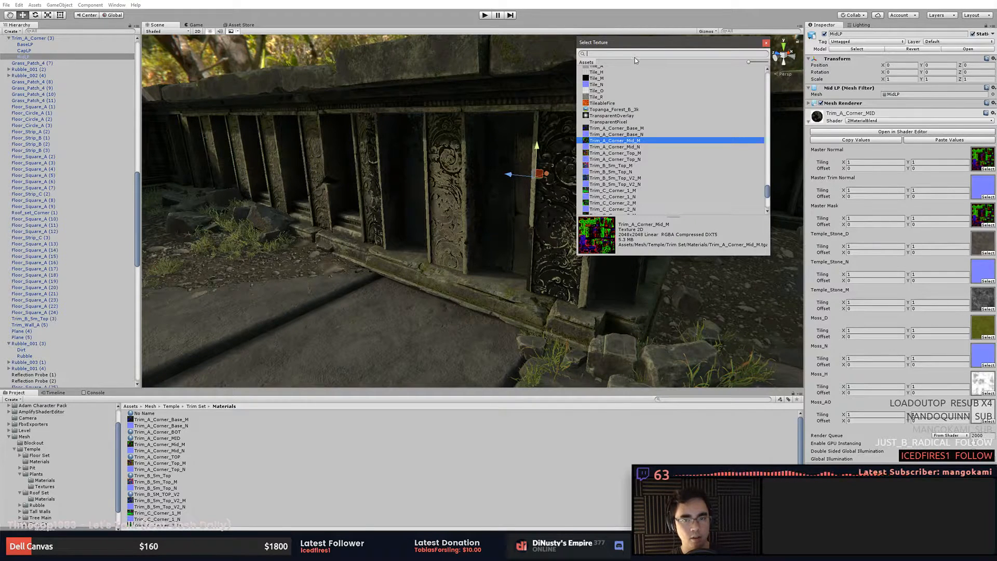
pyautogui.write('white')
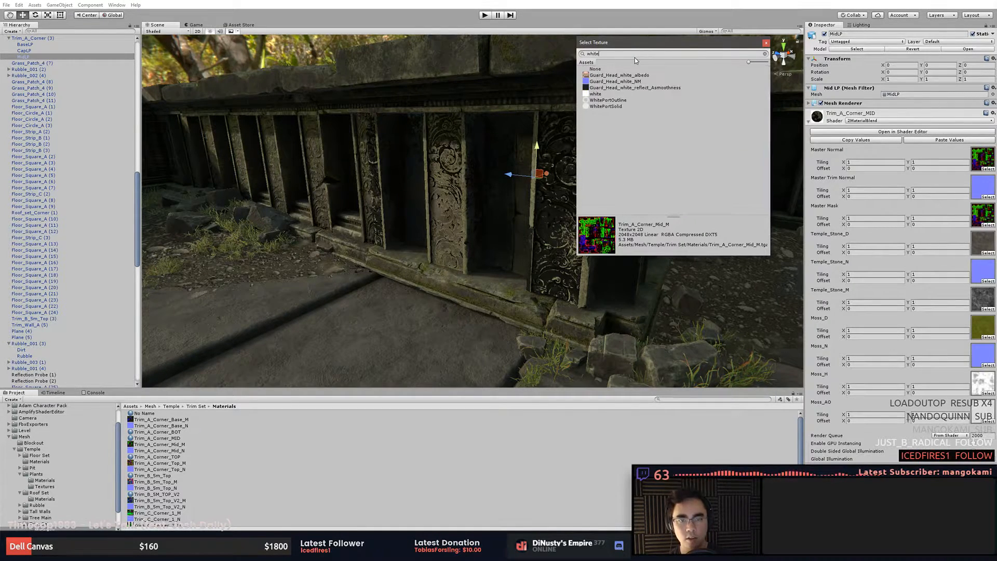
pyautogui.click(595, 94)
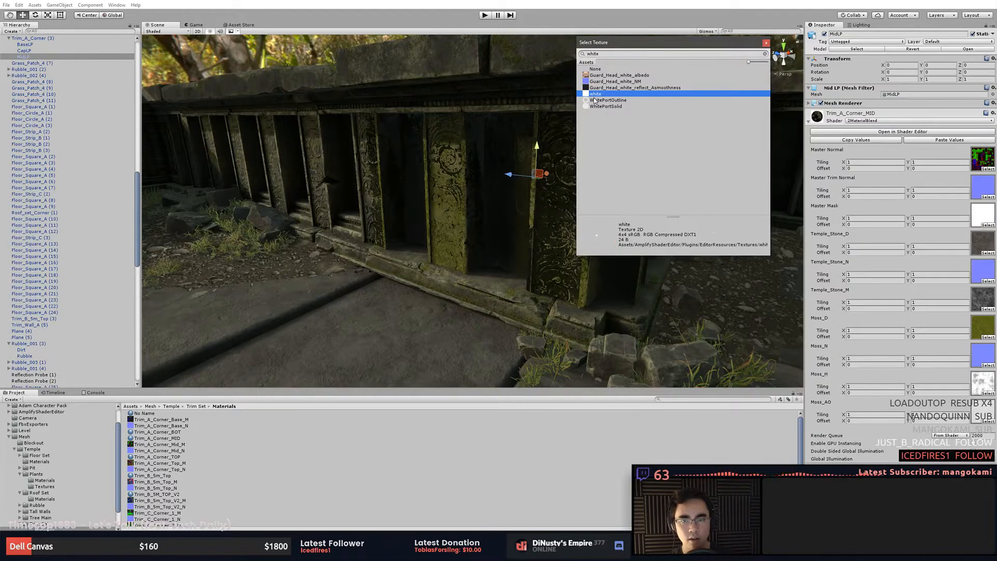
pyautogui.doubleClick(610, 94)
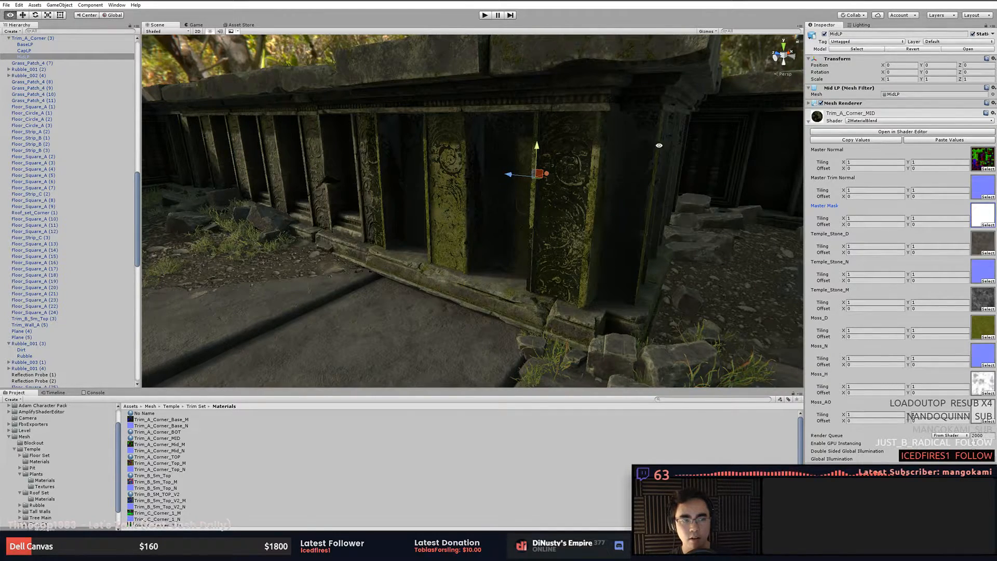
# - Undo the Master Mask and Master Normal texture changes on the trim material
pyautogui.keyDown('alt'); pyautogui.moveTo(659, 145); pyautogui.dragTo(575, 145); pyautogui.keyUp('alt')
pyautogui.moveTo(575, 144); pyautogui.dragTo(616, 209, button='middle')
pyautogui.scroll(3, 615, 209)
pyautogui.moveTo(615, 209)
pyautogui.keyDown('alt'); pyautogui.mouseDown()
pyautogui.moveTo(627, 219)
pyautogui.moveTo(590, 199)
pyautogui.moveTo(454, 193)
pyautogui.moveTo(571, 232)
pyautogui.moveTo(612, 220)
pyautogui.mouseUp(); pyautogui.keyUp('alt')
pyautogui.hotkey('ctrl', 'z')
pyautogui.hotkey('ctrl', 'z')
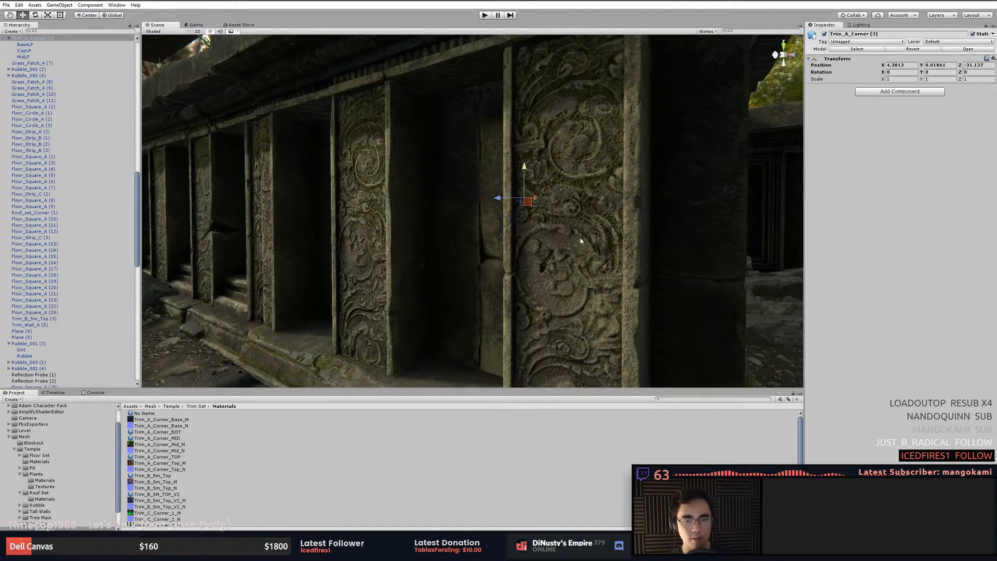
# - Apply the No Name standard material to the middle trim pillar mesh
pyautogui.rightClick(368, 501)
pyautogui.click(262, 444)
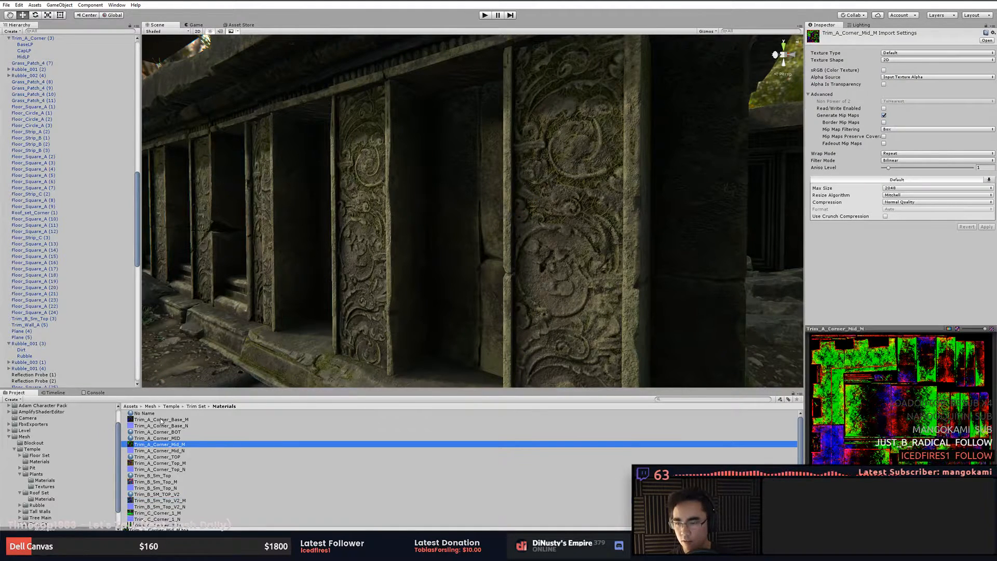
pyautogui.click(150, 413)
pyautogui.moveTo(150, 414); pyautogui.dragTo(487, 236)
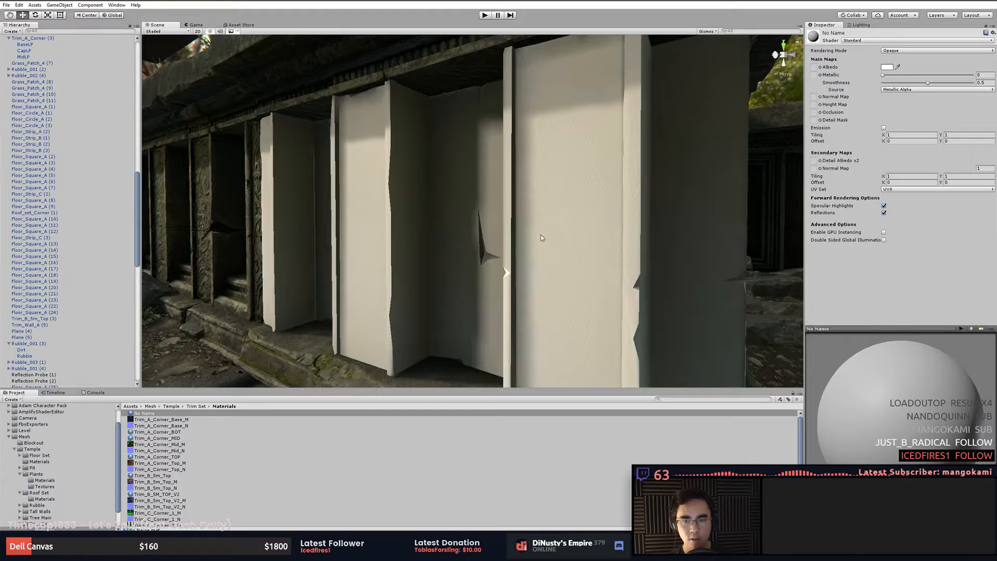
# - Select the middle trim mesh and set its material's Albedo texture to Trim_A_Corner_Mid_M
pyautogui.click(556, 276)
pyautogui.click(567, 266)
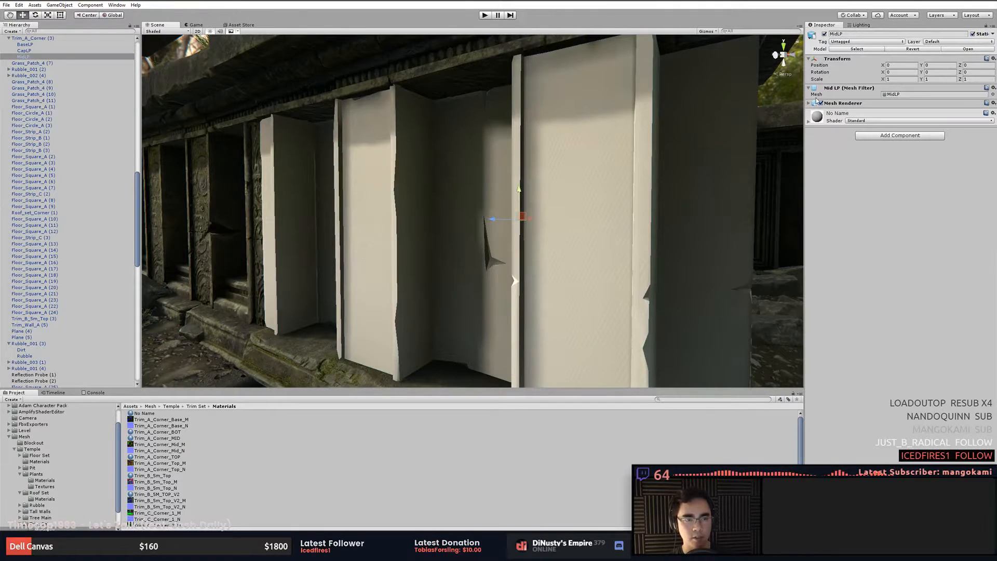
pyautogui.click(861, 117)
pyautogui.click(829, 148)
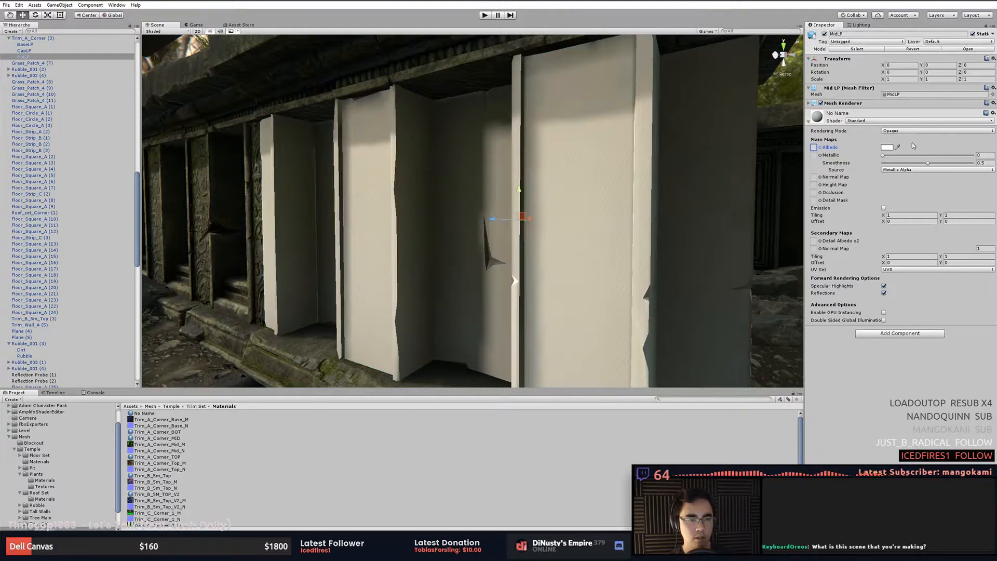
pyautogui.click(821, 148)
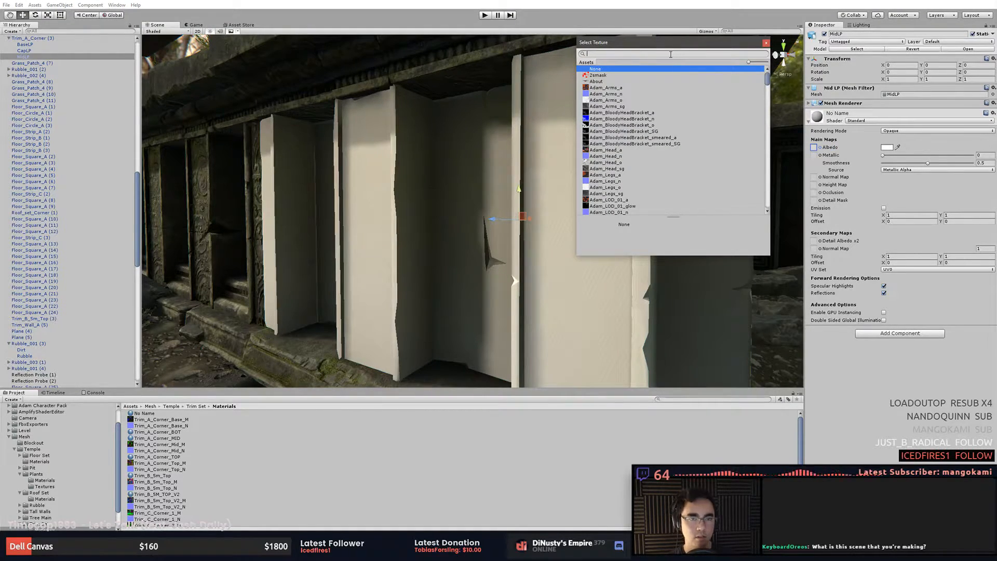
pyautogui.write('Mid')
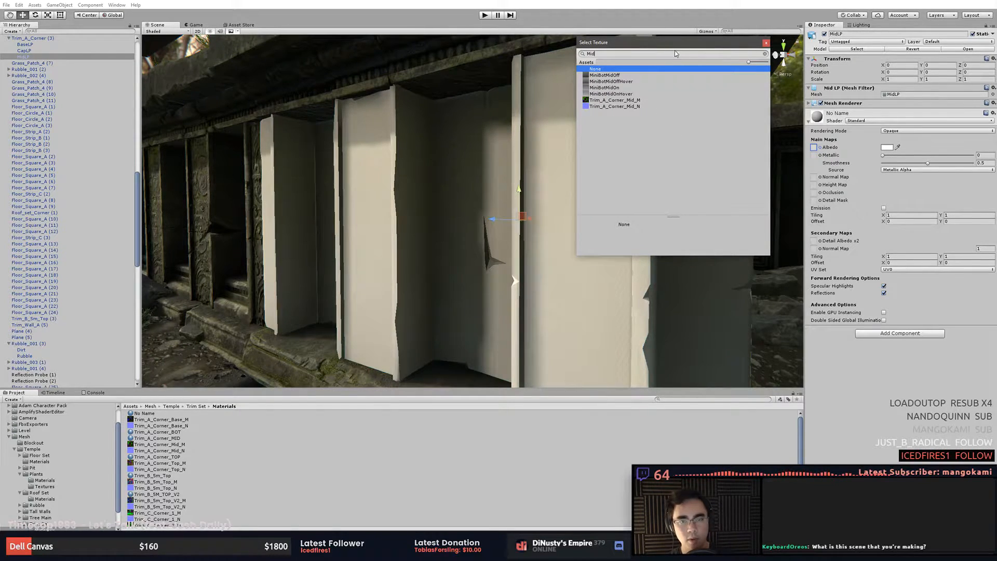
pyautogui.click(631, 100)
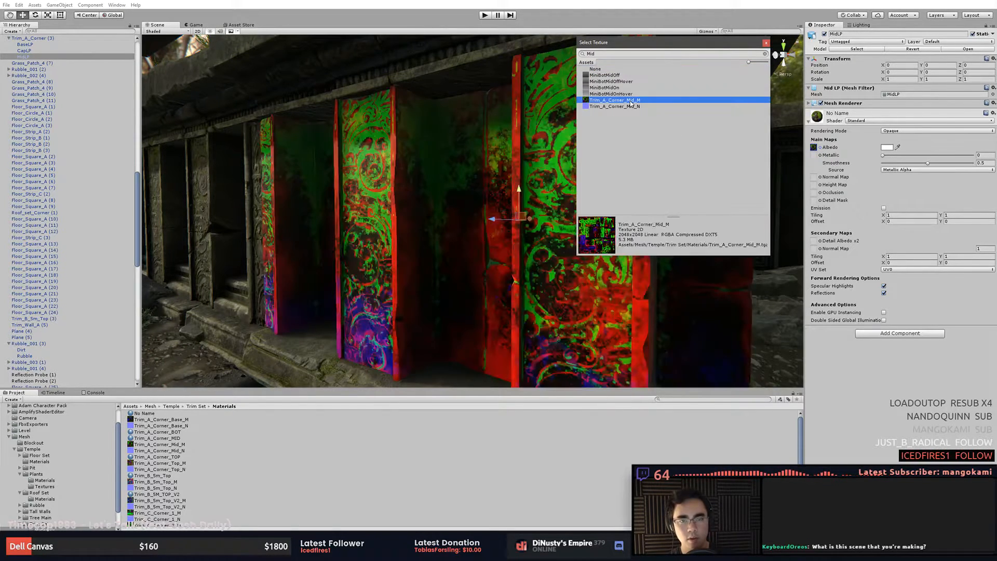
# - Examine the mask texture on the trim pillars, then undo the material and albedo changes
pyautogui.moveTo(500, 206)
pyautogui.keyDown('alt'); pyautogui.mouseDown()
pyautogui.moveTo(621, 260)
pyautogui.moveTo(503, 223)
pyautogui.mouseUp(); pyautogui.keyUp('alt')
pyautogui.scroll(-3, 503, 223)
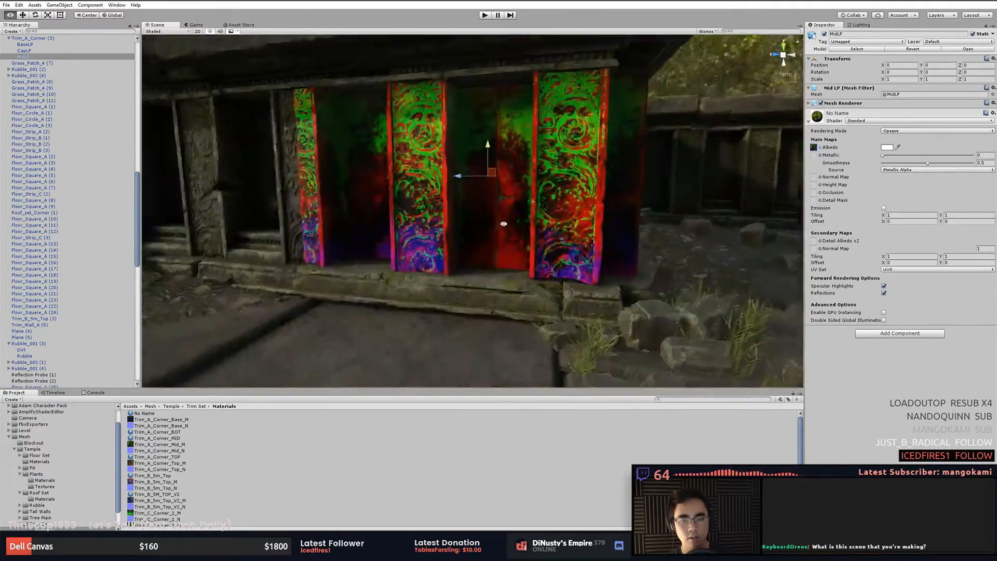
pyautogui.click(675, 247)
pyautogui.keyDown('alt'); pyautogui.moveTo(675, 247); pyautogui.dragTo(613, 290); pyautogui.keyUp('alt')
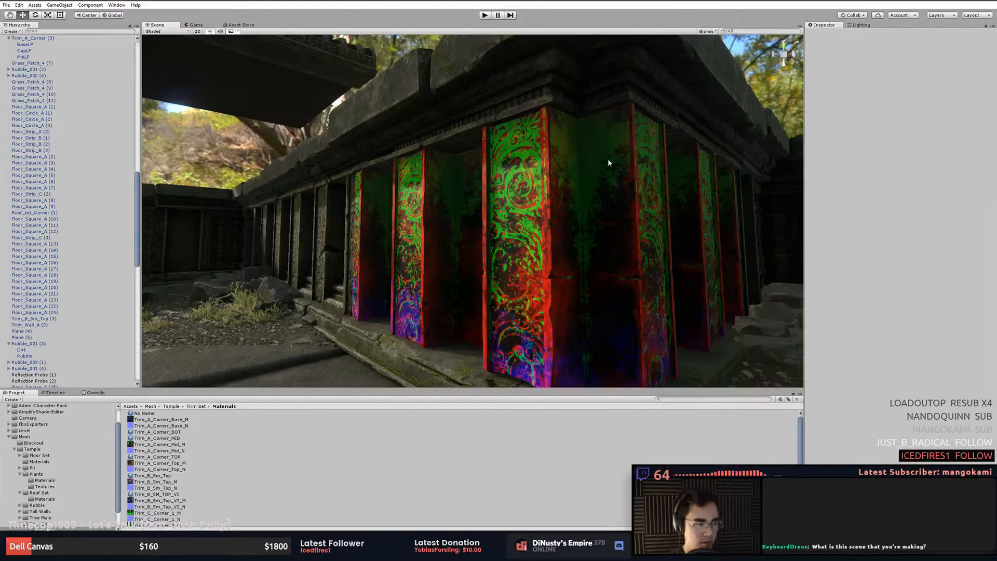
pyautogui.keyDown('alt'); pyautogui.moveTo(616, 201); pyautogui.dragTo(625, 200); pyautogui.keyUp('alt')
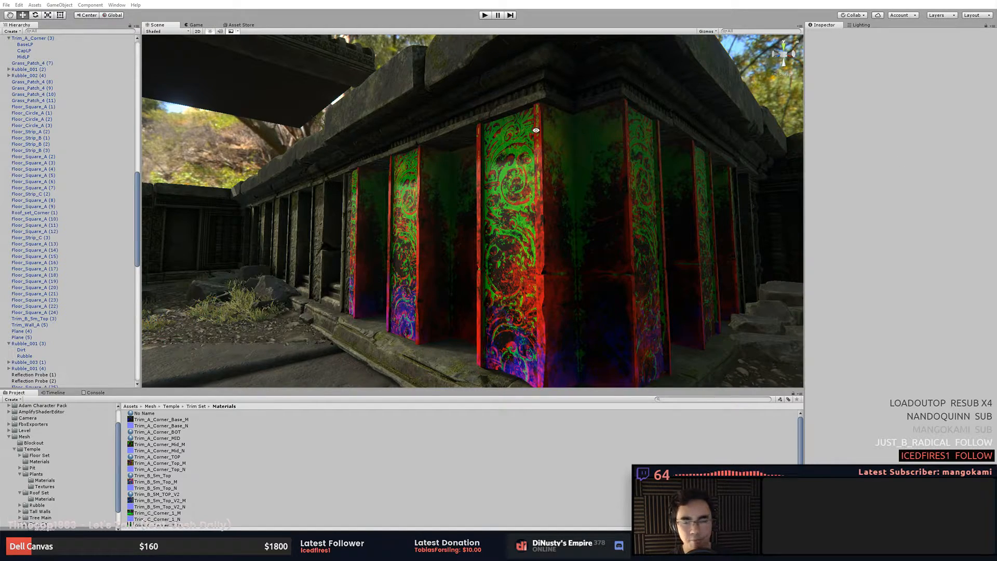
pyautogui.keyDown('alt'); pyautogui.moveTo(536, 131); pyautogui.dragTo(536, 207); pyautogui.keyUp('alt')
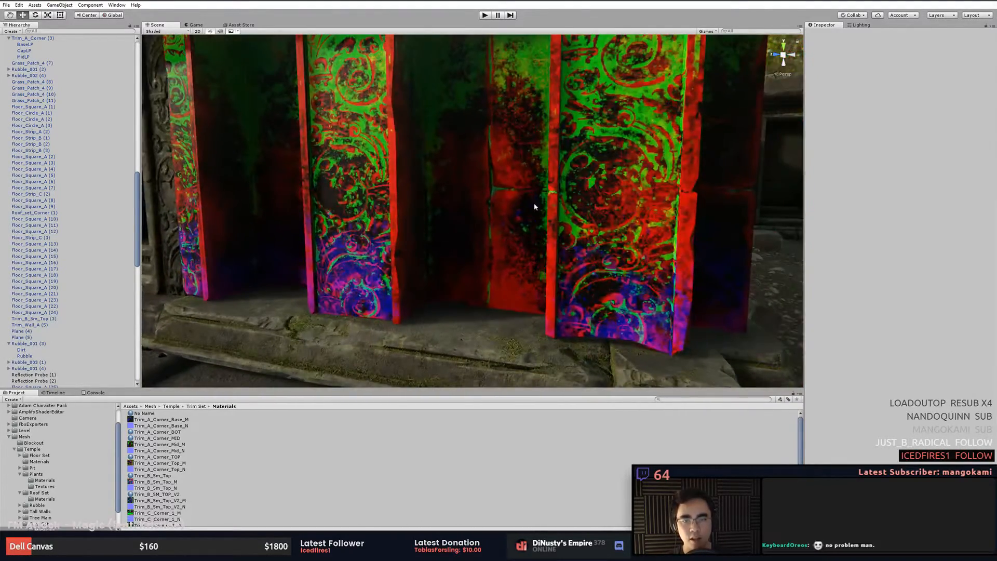
pyautogui.click(587, 205)
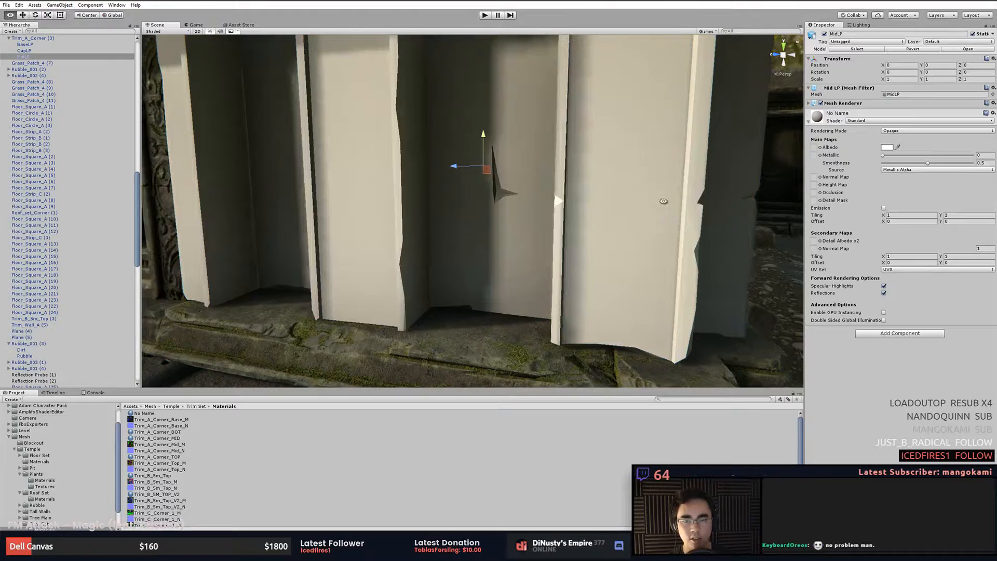
pyautogui.keyDown('alt'); pyautogui.moveTo(664, 201); pyautogui.dragTo(675, 201); pyautogui.keyUp('alt')
pyautogui.hotkey('ctrl', 'z')
pyautogui.hotkey('ctrl', 'z')
pyautogui.hotkey('ctrl', 'z')
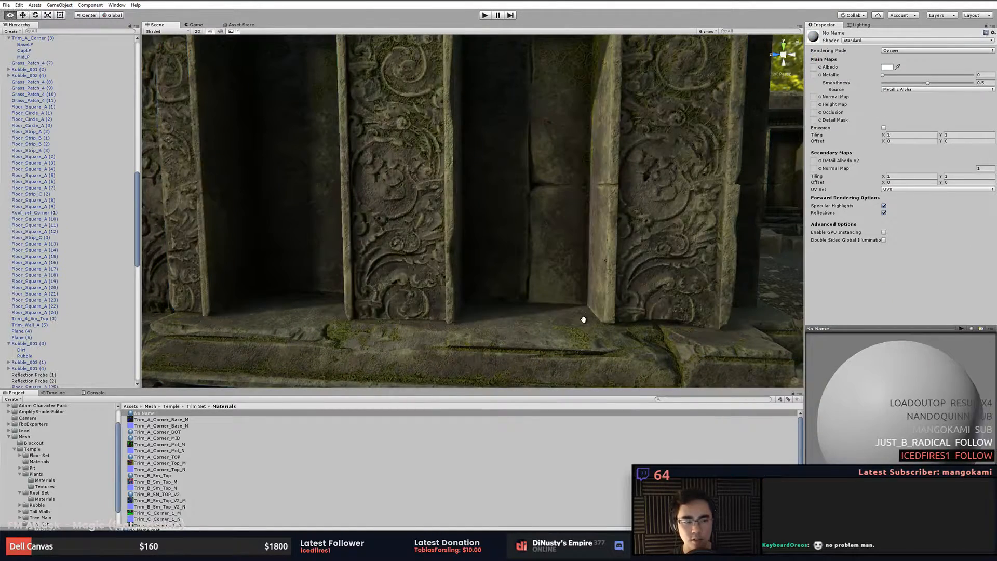
# - Navigate the scene to inspect the stepped trim pieces around the courtyard
pyautogui.scroll(-5, 583, 320)
pyautogui.keyDown('alt'); pyautogui.moveTo(525, 329); pyautogui.dragTo(613, 301); pyautogui.keyUp('alt')
pyautogui.hotkey('ctrl', 'z')
pyautogui.scroll(-5, 380, 320)
pyautogui.keyDown('alt'); pyautogui.moveTo(613, 301); pyautogui.dragTo(633, 302, button='right'); pyautogui.keyUp('alt')
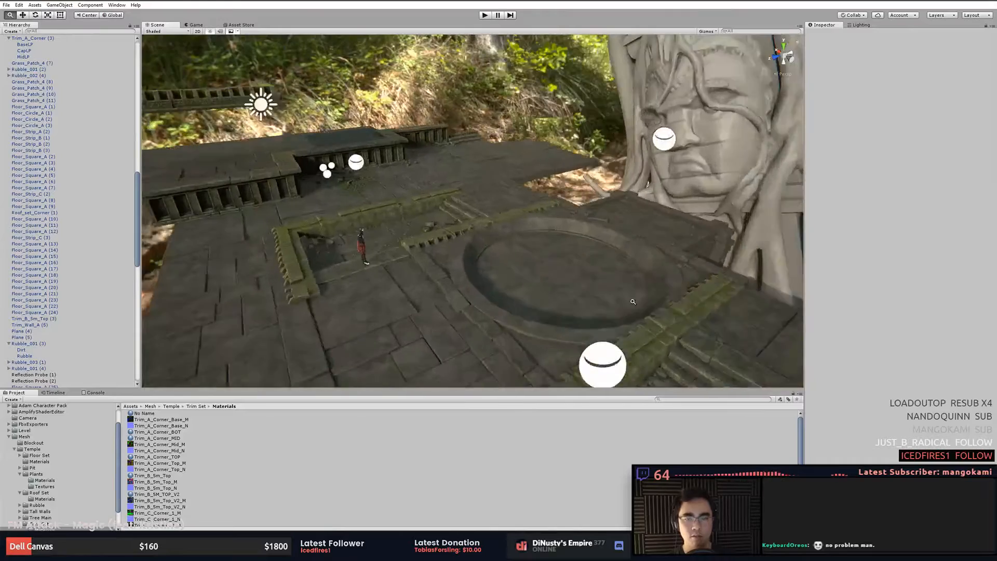
pyautogui.keyDown('alt'); pyautogui.moveTo(634, 302); pyautogui.dragTo(715, 276); pyautogui.keyUp('alt')
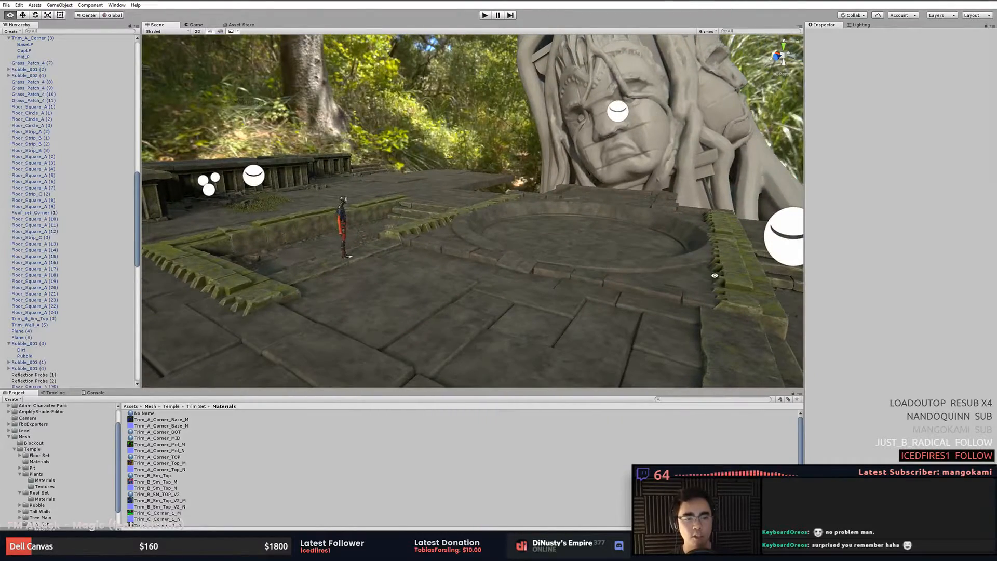
pyautogui.click(742, 281)
pyautogui.press('f')
pyautogui.click(636, 215)
pyautogui.press('f')
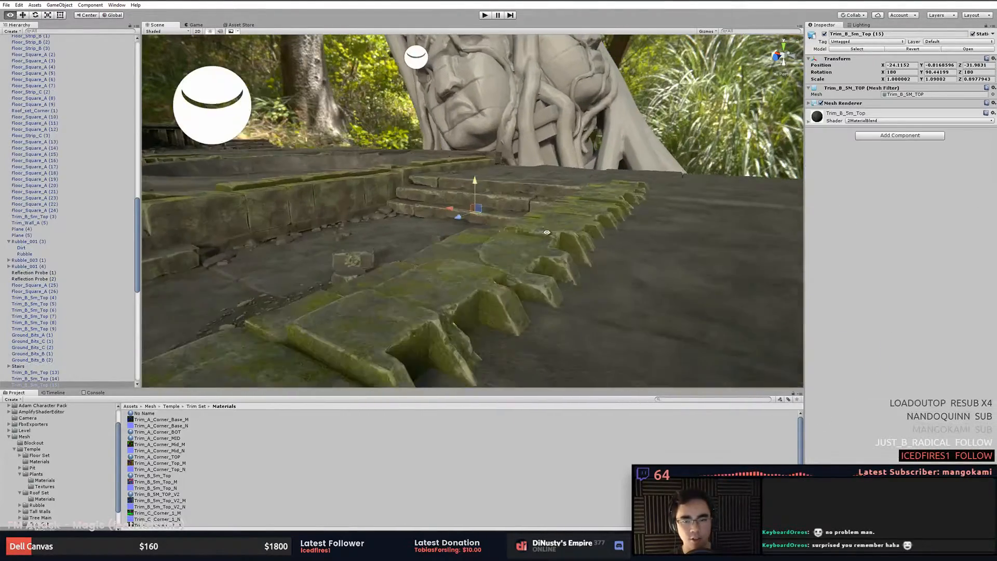
# - Inspect the courtyard floor strips and the rubble pile up close
pyautogui.keyDown('alt'); pyautogui.moveTo(547, 232); pyautogui.dragTo(602, 237); pyautogui.keyUp('alt')
pyautogui.click(630, 280)
pyautogui.scroll(3, 566, 336)
pyautogui.click(643, 214)
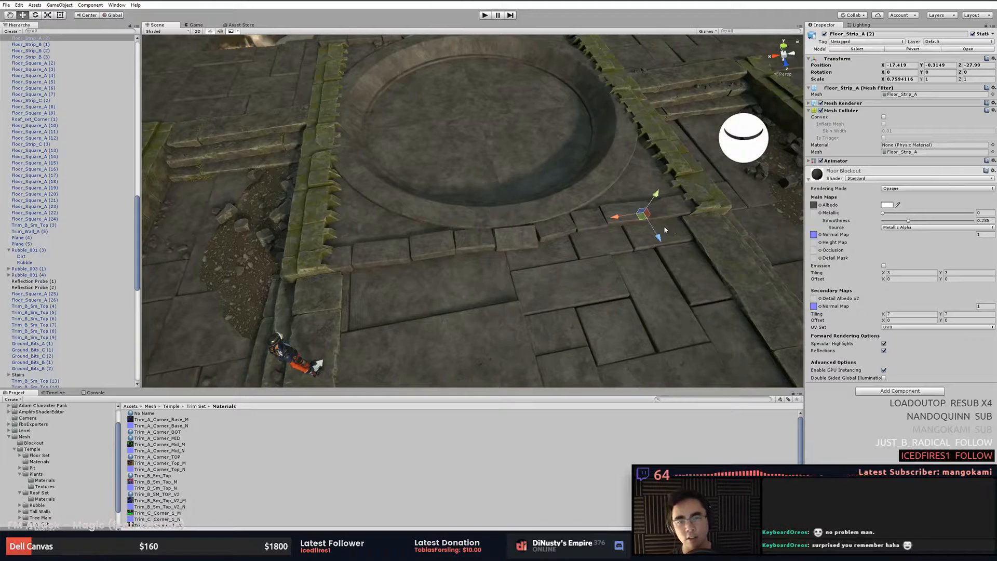
pyautogui.click(254, 248)
pyautogui.press('f')
pyautogui.keyDown('alt'); pyautogui.moveTo(515, 309); pyautogui.dragTo(520, 230); pyautogui.keyUp('alt')
pyautogui.scroll(5, 541, 288)
pyautogui.click(511, 258)
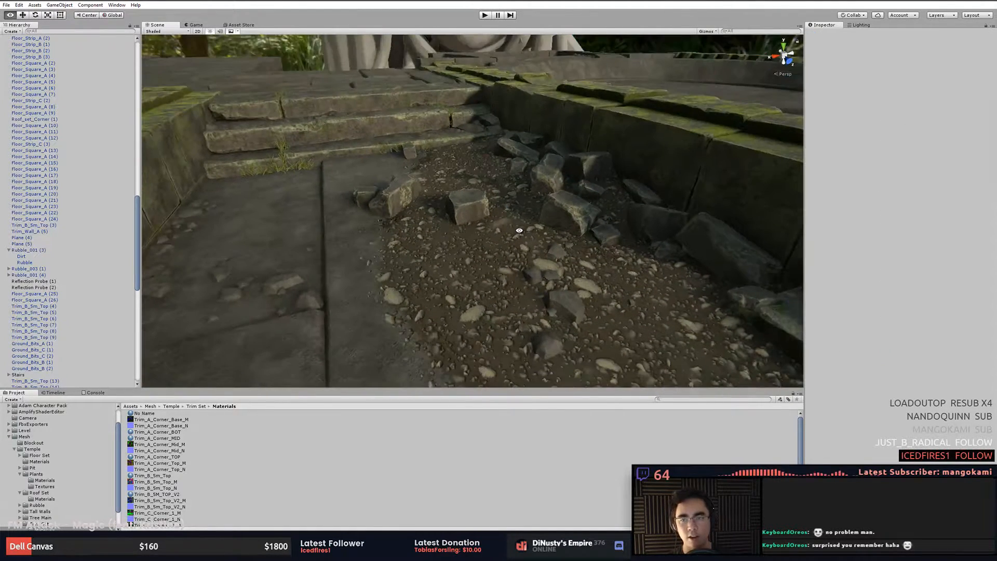
# - Frame a grass patch on the stone steps and inspect it up close
pyautogui.click(280, 102)
pyautogui.press('f')
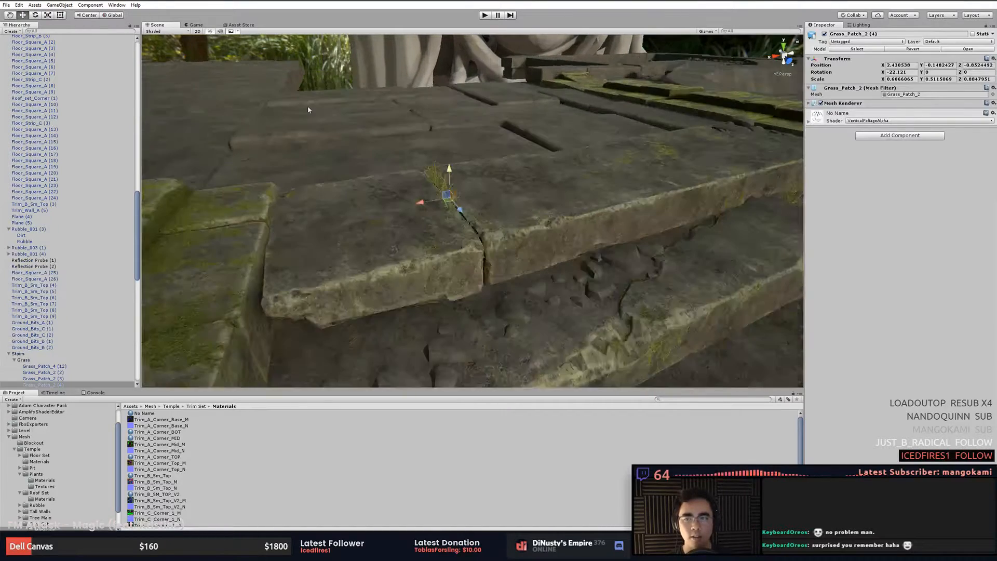
pyautogui.keyDown('alt'); pyautogui.moveTo(457, 176); pyautogui.dragTo(561, 211); pyautogui.keyUp('alt')
pyautogui.click(468, 248)
pyautogui.keyDown('alt'); pyautogui.moveTo(467, 248); pyautogui.dragTo(575, 188); pyautogui.keyUp('alt')
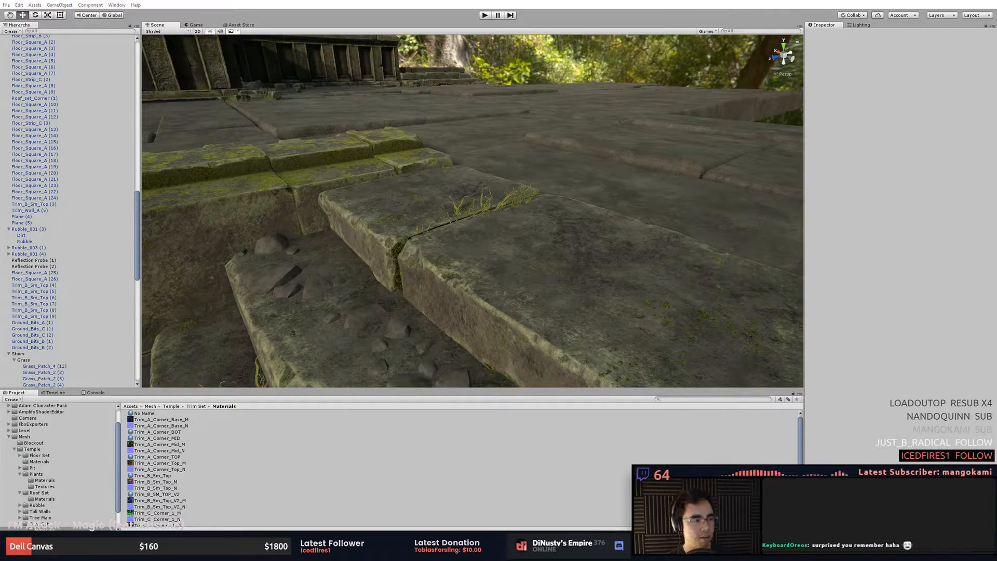
pyautogui.moveTo(996, 25); pyautogui.dragTo(661, 42)
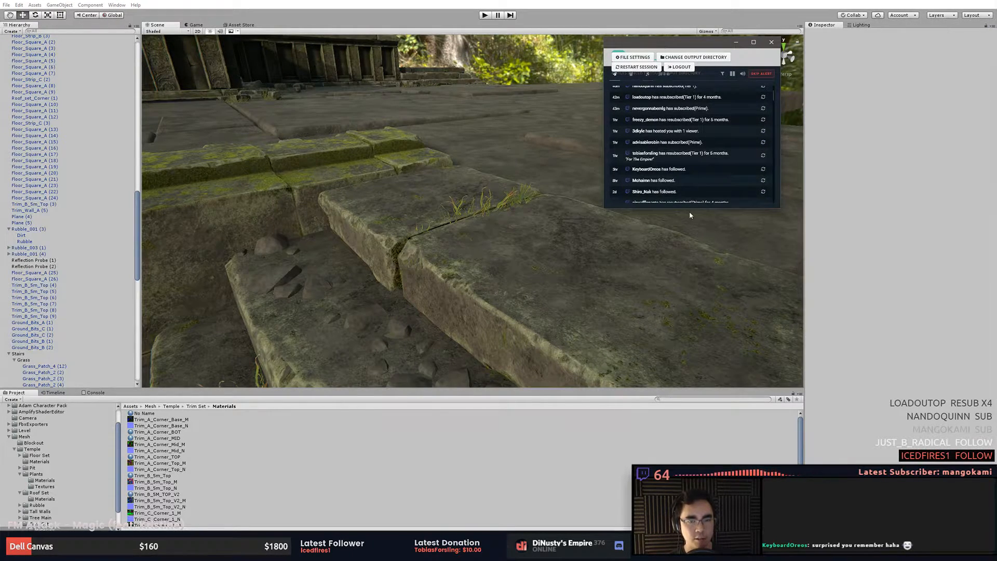
pyautogui.moveTo(691, 211); pyautogui.dragTo(698, 229)
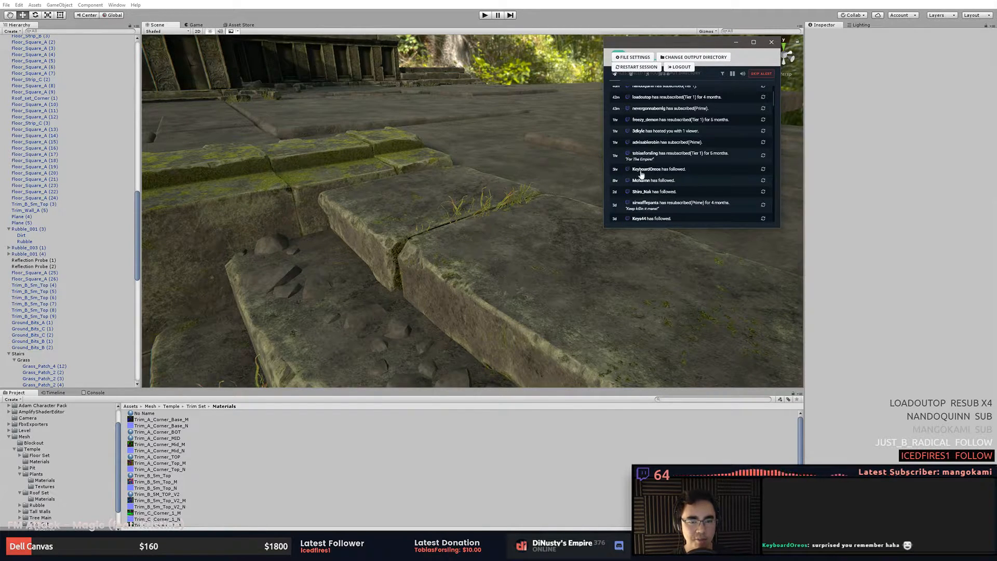
pyautogui.click(762, 169)
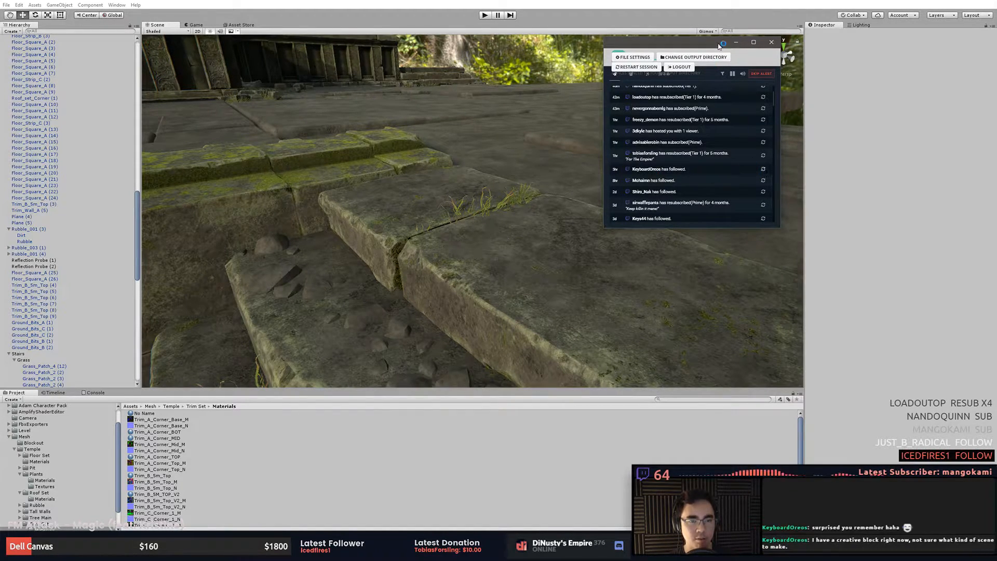
pyautogui.moveTo(717, 43); pyautogui.dragTo(996, 53)
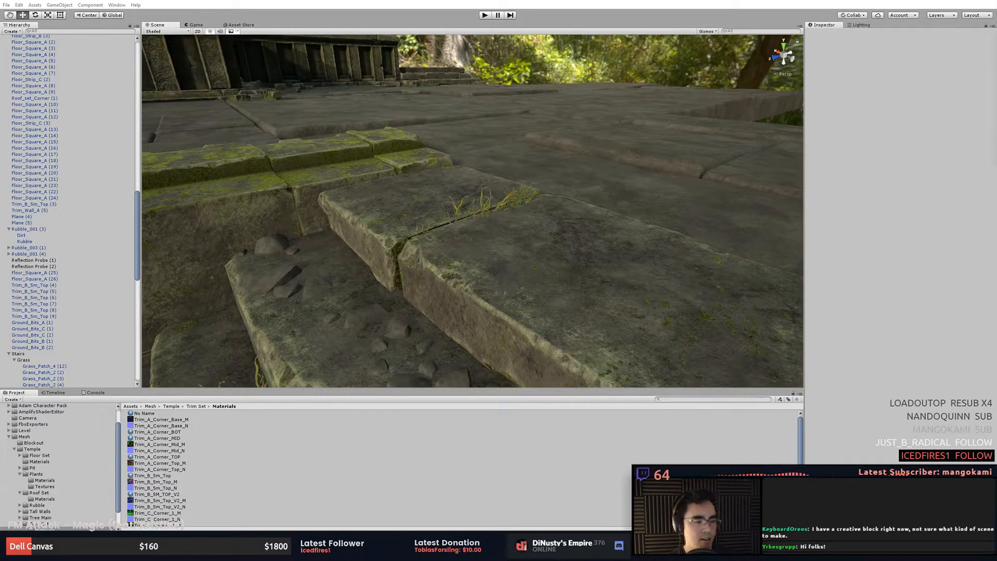
# - Inspect the mossy stair blocks and surrounding courtyard walls
pyautogui.click(626, 224)
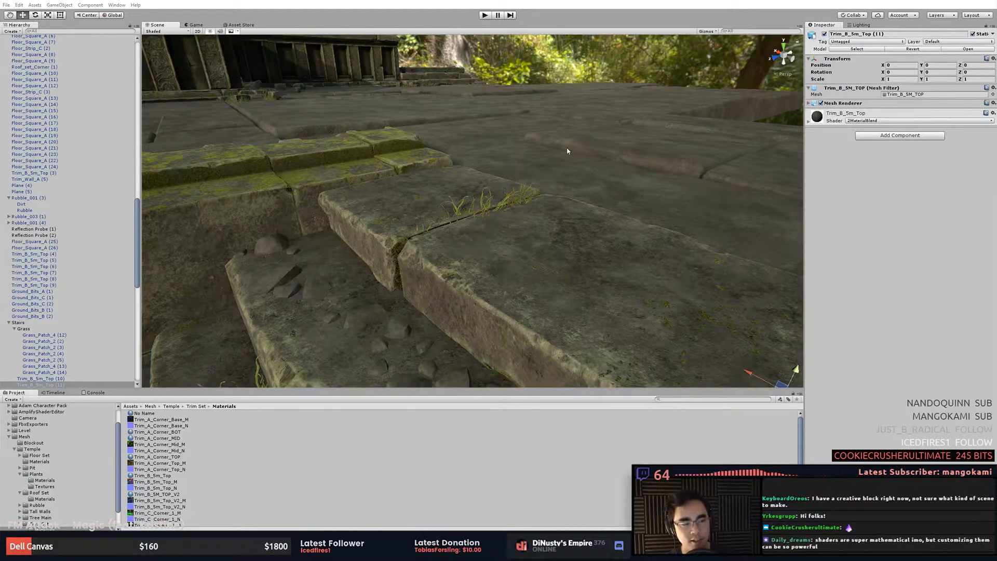
pyautogui.click(504, 135)
pyautogui.click(408, 148)
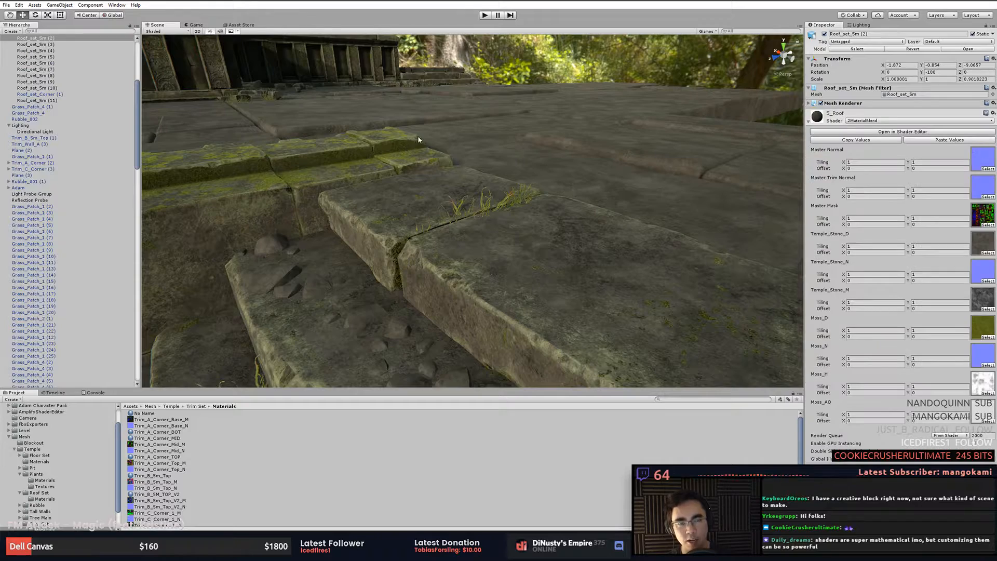
pyautogui.keyDown('alt'); pyautogui.moveTo(414, 149); pyautogui.dragTo(609, 197); pyautogui.keyUp('alt')
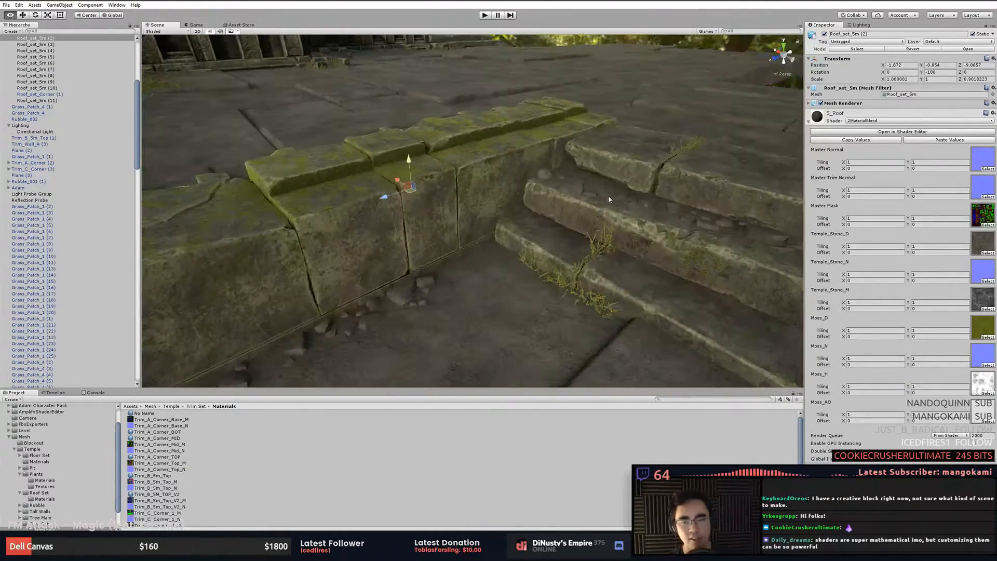
pyautogui.click(532, 253)
pyautogui.keyDown('alt'); pyautogui.moveTo(532, 253); pyautogui.dragTo(623, 169); pyautogui.keyUp('alt')
pyautogui.keyDown('alt'); pyautogui.moveTo(624, 169); pyautogui.dragTo(283, 173, button='right'); pyautogui.keyUp('alt')
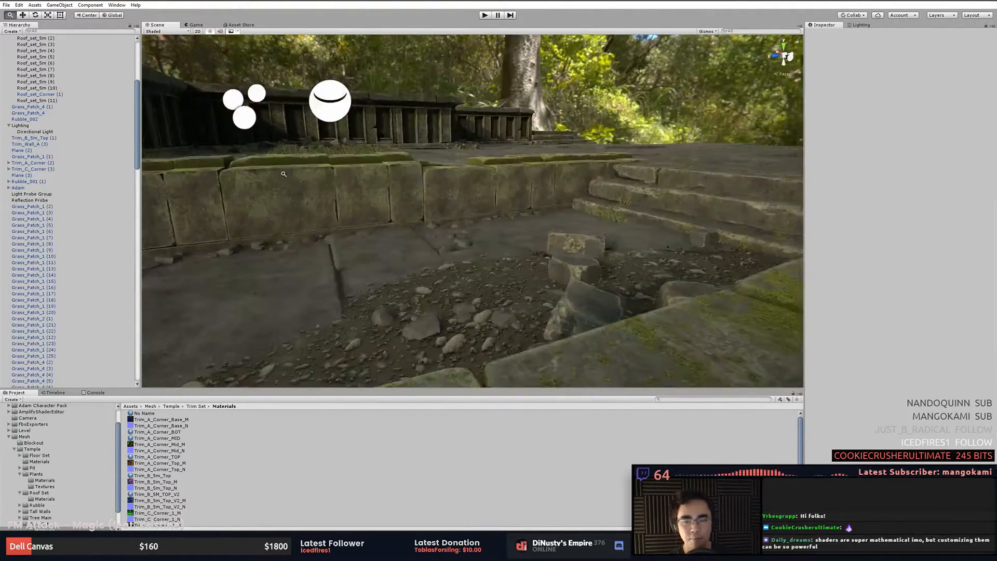
# - Inspect the rubble and dirt pile in the courtyard, selecting its pieces to identify the objects
pyautogui.keyDown('alt'); pyautogui.moveTo(430, 213); pyautogui.dragTo(601, 236); pyautogui.keyUp('alt')
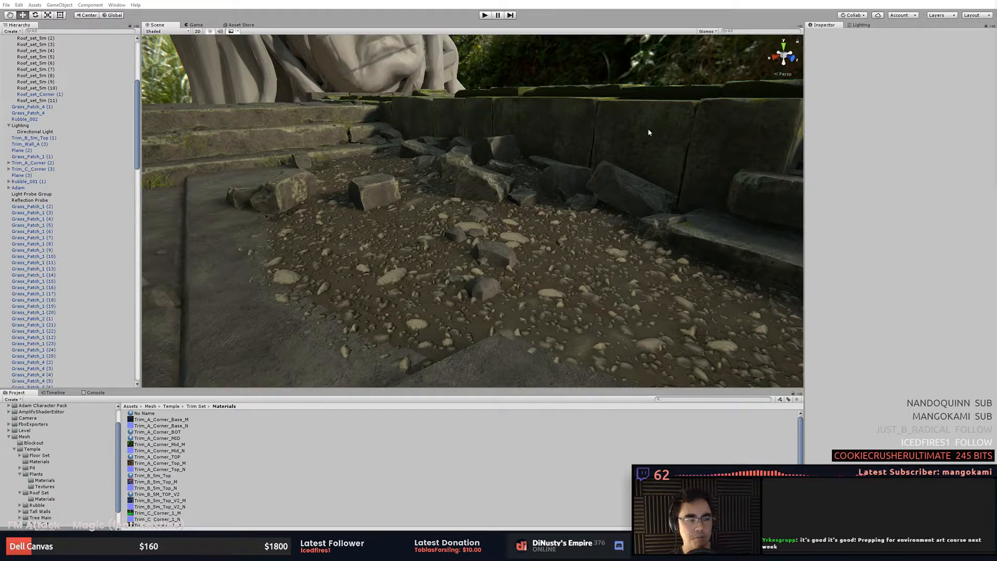
pyautogui.keyDown('alt'); pyautogui.moveTo(540, 267); pyautogui.dragTo(503, 238, button='middle'); pyautogui.keyUp('alt')
pyautogui.keyDown('alt'); pyautogui.moveTo(504, 239); pyautogui.dragTo(590, 254, button='right'); pyautogui.keyUp('alt')
pyautogui.click(597, 245)
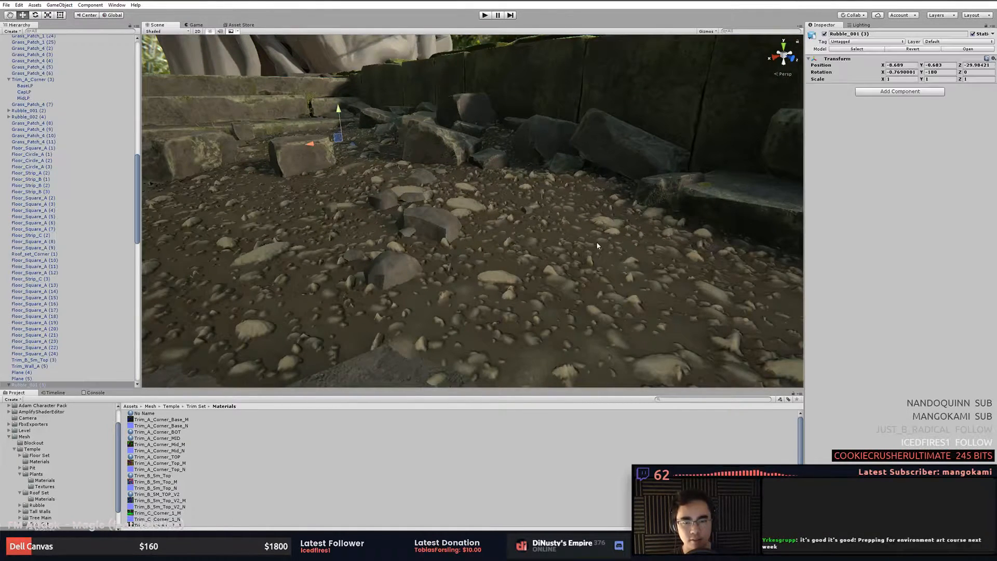
pyautogui.click(580, 264)
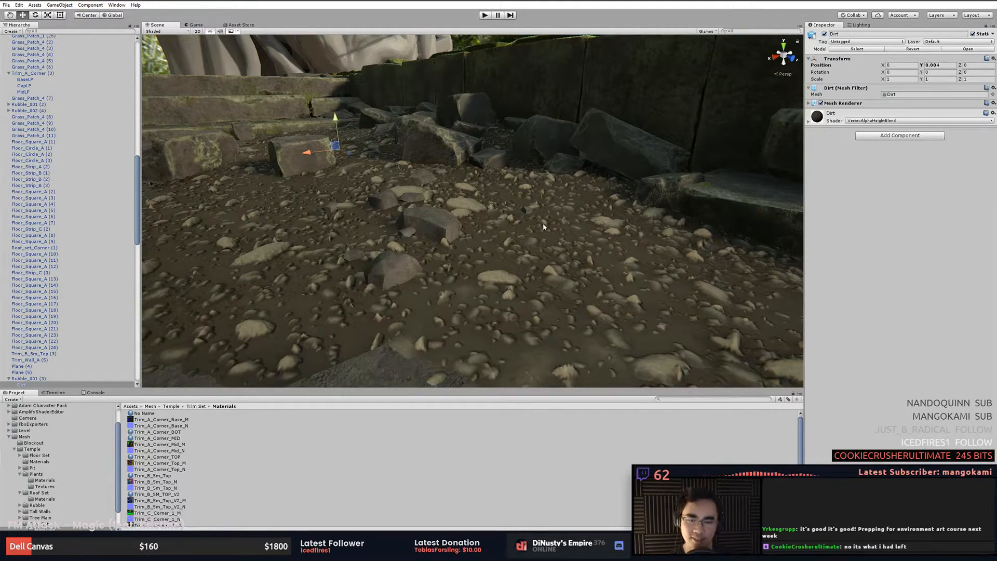
pyautogui.click(421, 214)
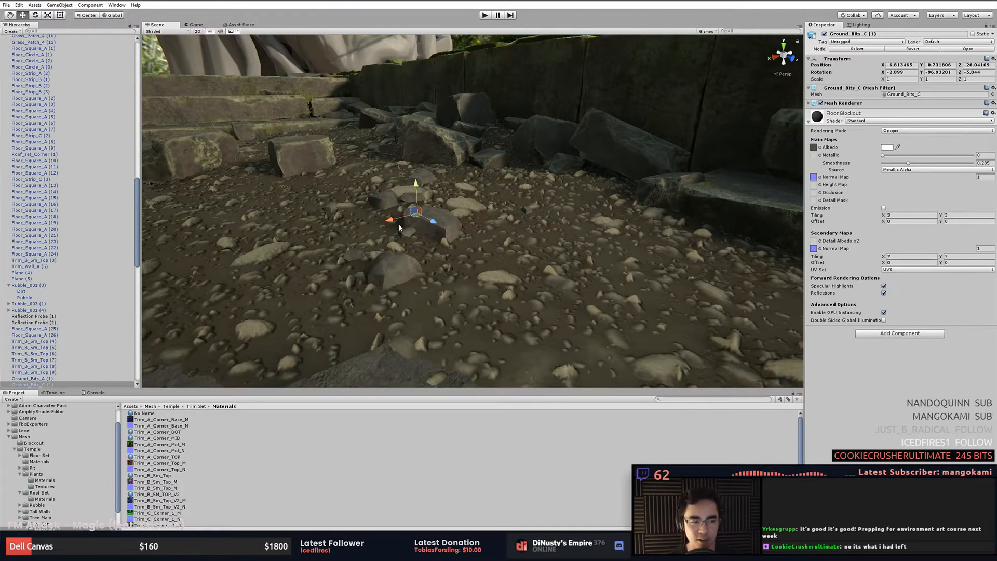
pyautogui.click(499, 237)
pyautogui.click(500, 237)
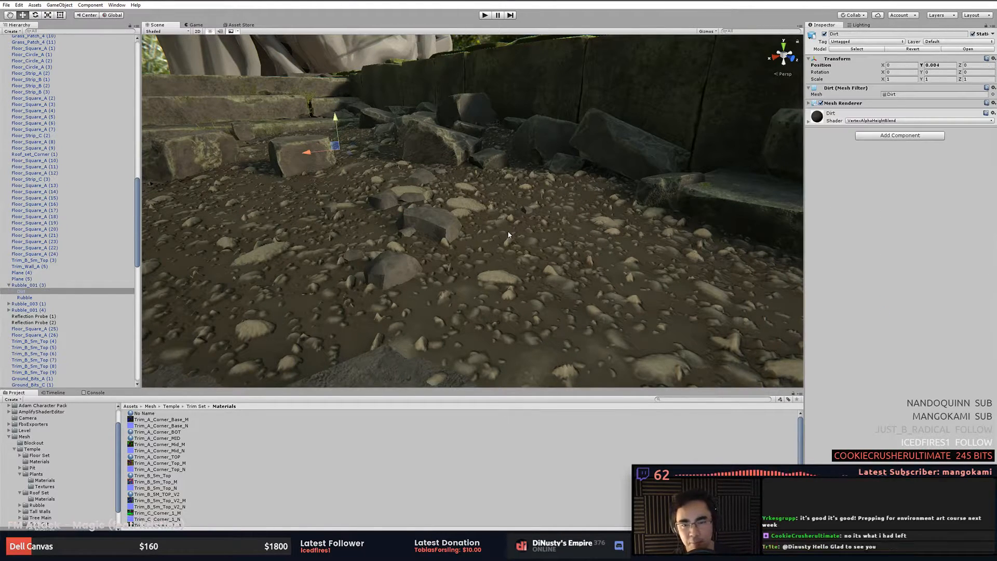
pyautogui.click(508, 233)
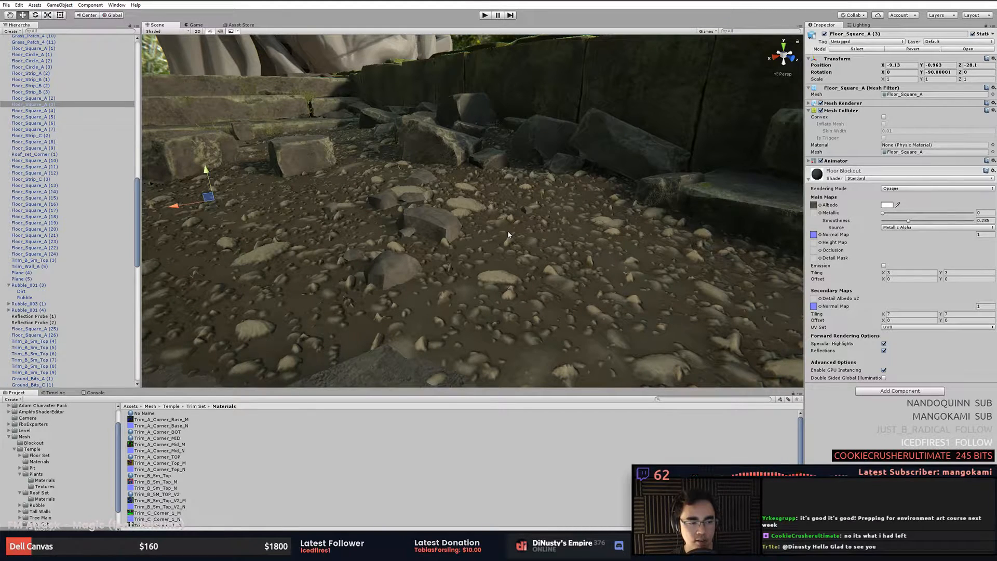
pyautogui.click(552, 244)
pyautogui.moveTo(671, 313); pyautogui.dragTo(568, 288, button='right')
pyautogui.click(662, 317)
pyautogui.click(568, 287)
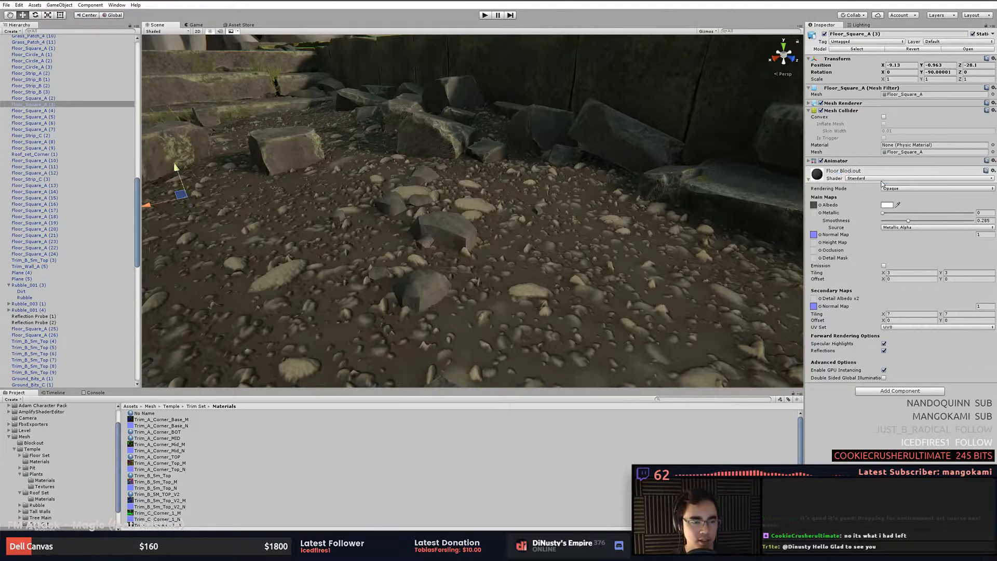
pyautogui.click(566, 235)
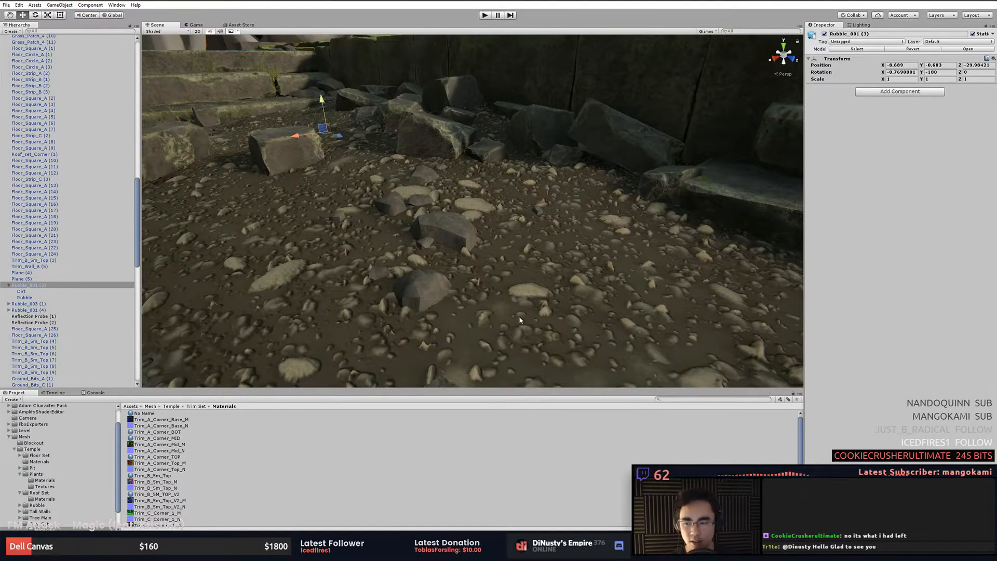
pyautogui.moveTo(566, 235); pyautogui.dragTo(570, 228, button='right')
pyautogui.click(570, 228)
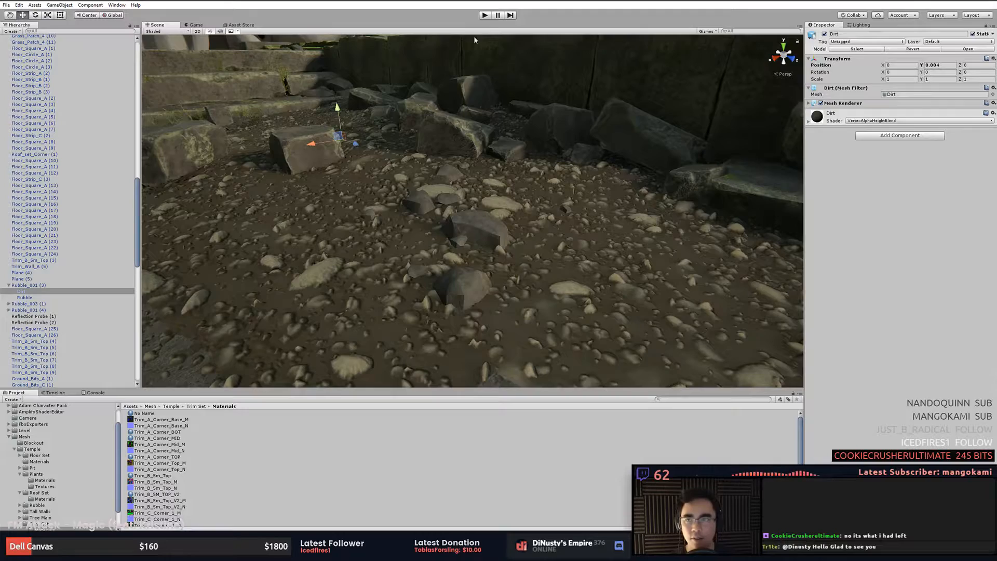
# - Temporarily enable the selection wireframe gizmo to examine the dirt mesh's topology over the rubble
pyautogui.click(706, 31)
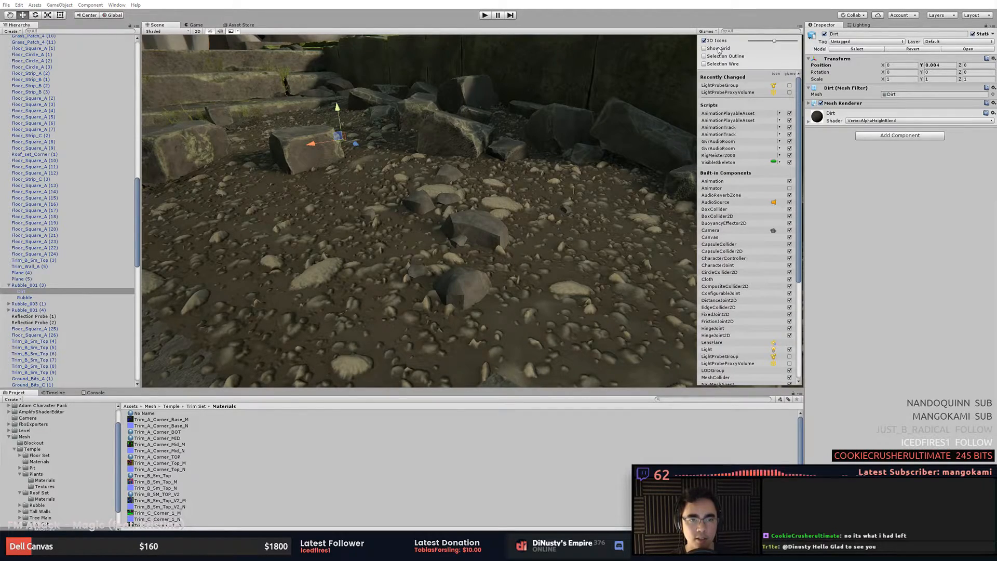
pyautogui.click(717, 67)
pyautogui.click(575, 228)
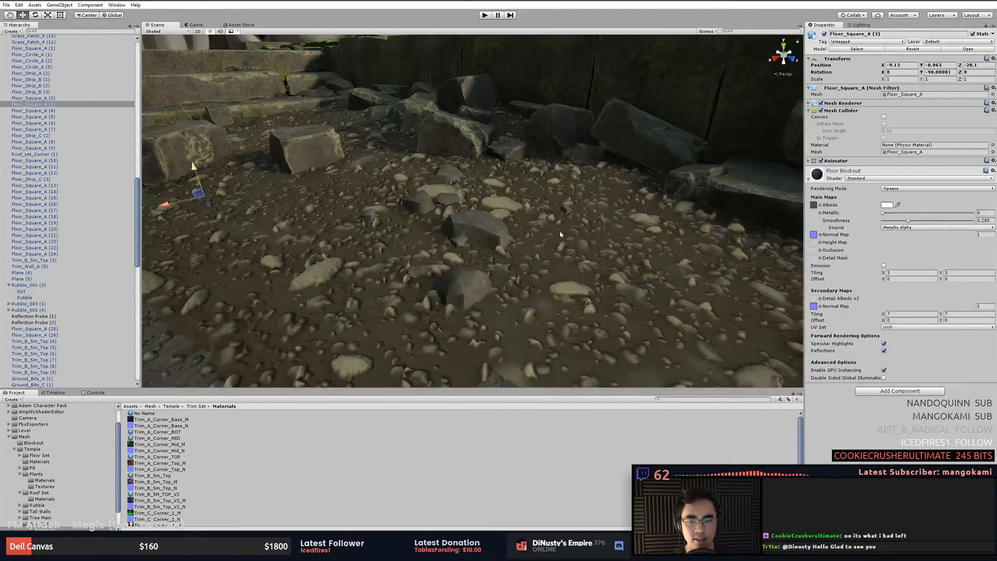
pyautogui.click(560, 229)
pyautogui.scroll(2, 574, 239)
pyautogui.keyDown('alt'); pyautogui.moveTo(574, 239); pyautogui.dragTo(448, 229, button='right'); pyautogui.keyUp('alt')
pyautogui.scroll(5, 620, 232)
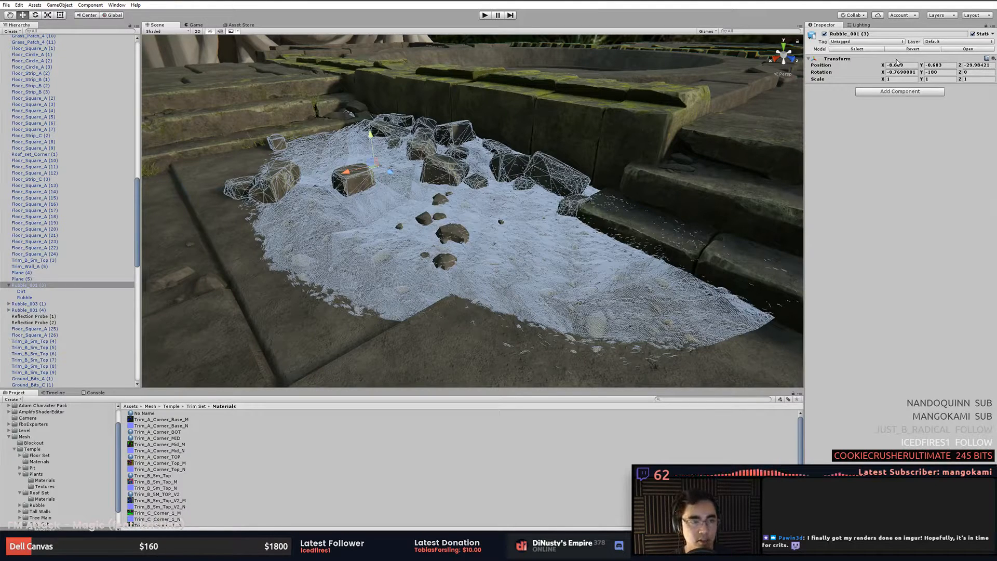
pyautogui.click(590, 247)
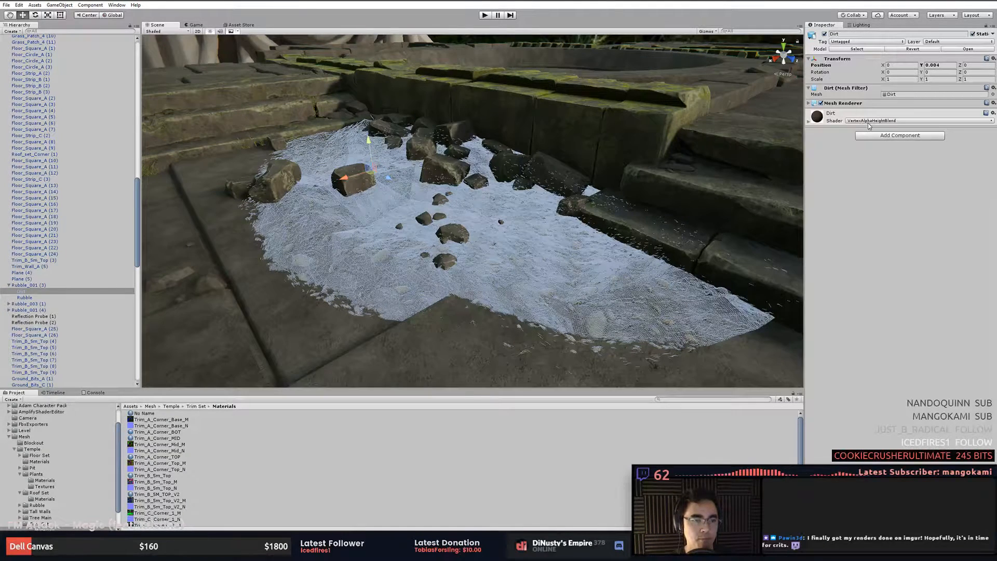
pyautogui.click(707, 32)
pyautogui.click(714, 64)
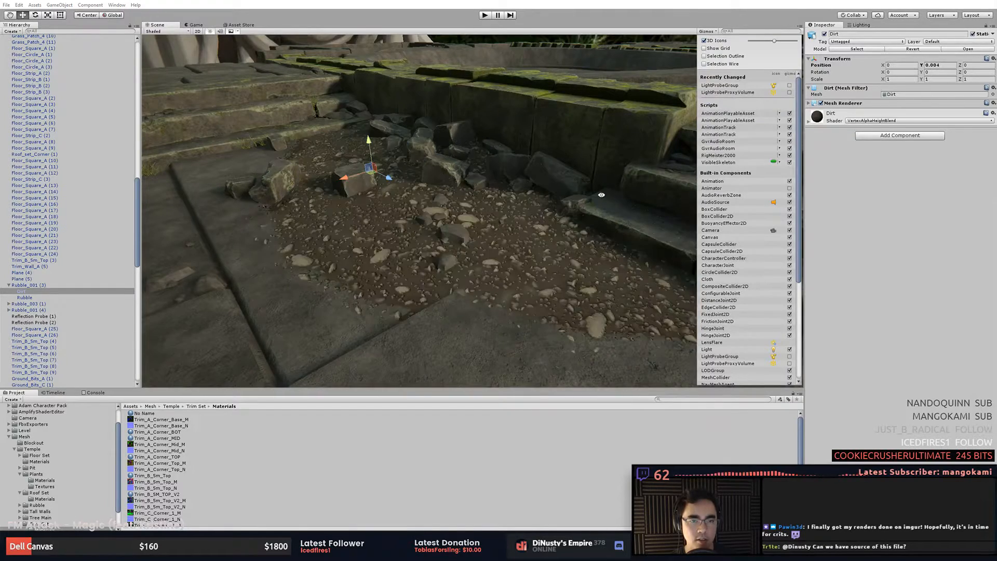
pyautogui.keyDown('alt'); pyautogui.moveTo(599, 192); pyautogui.dragTo(633, 214); pyautogui.keyUp('alt')
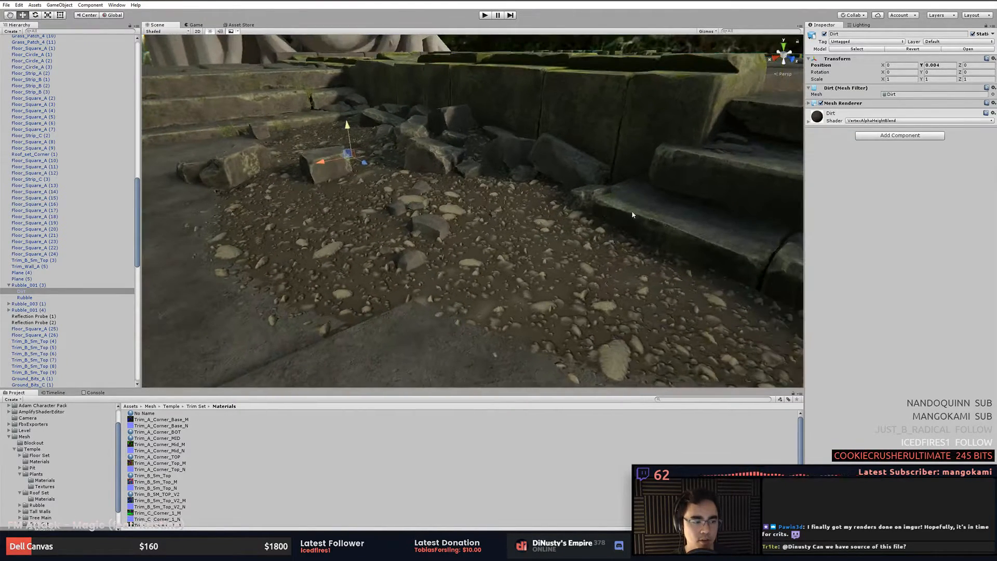
# - Select the surrounding floor squares and rubble pieces to check which objects make up the pile
pyautogui.click(570, 266)
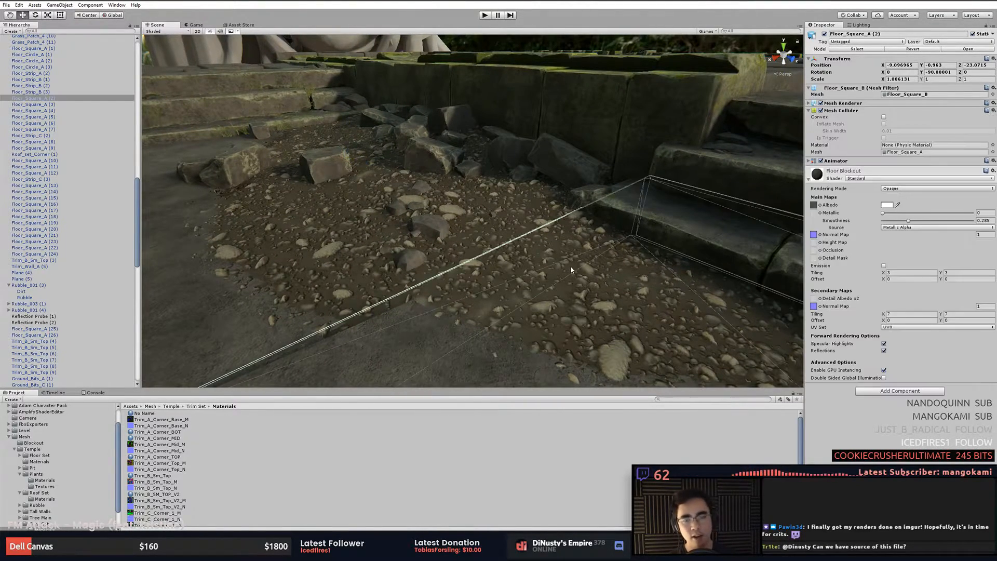
pyautogui.click(518, 214)
pyautogui.keyDown('alt'); pyautogui.moveTo(519, 214); pyautogui.dragTo(374, 242, button='right'); pyautogui.keyUp('alt')
pyautogui.keyDown('alt'); pyautogui.moveTo(374, 241); pyautogui.dragTo(457, 229); pyautogui.keyUp('alt')
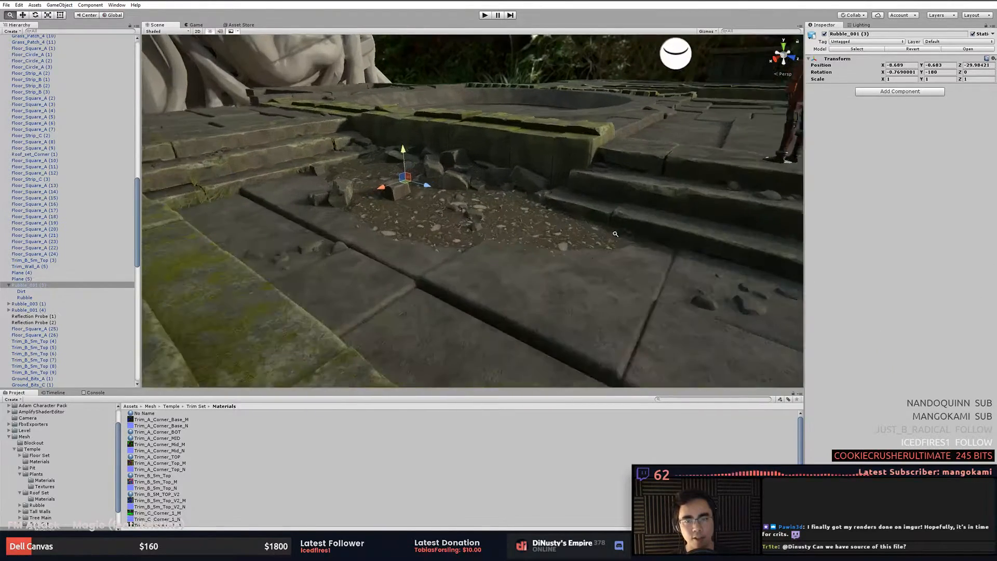
pyautogui.keyDown('alt'); pyautogui.moveTo(457, 228); pyautogui.dragTo(601, 249, button='right'); pyautogui.keyUp('alt')
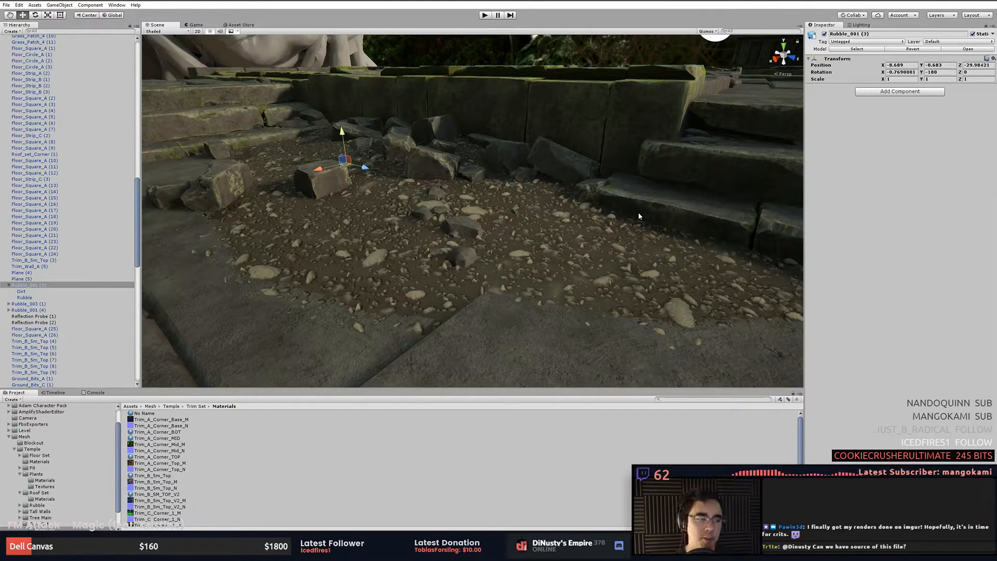
pyautogui.click(587, 217)
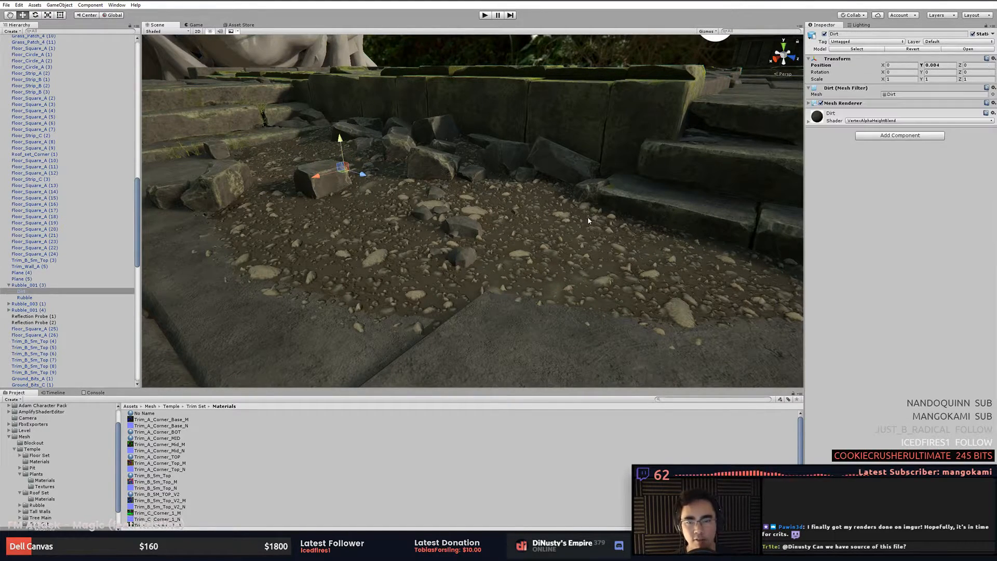
pyautogui.click(547, 212)
pyautogui.click(571, 166)
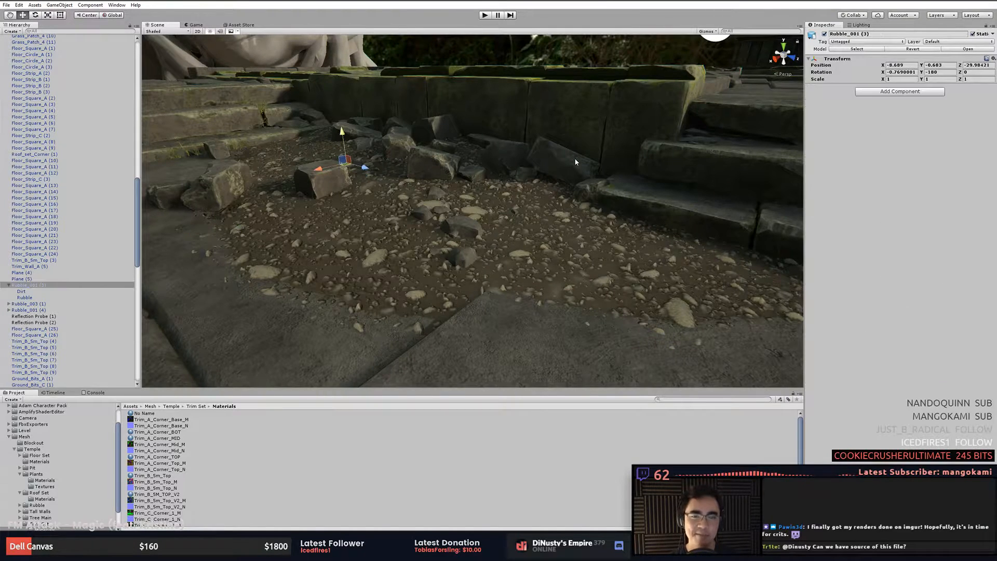
pyautogui.click(531, 181)
pyautogui.click(536, 199)
pyautogui.click(536, 198)
pyautogui.click(536, 199)
pyautogui.click(538, 200)
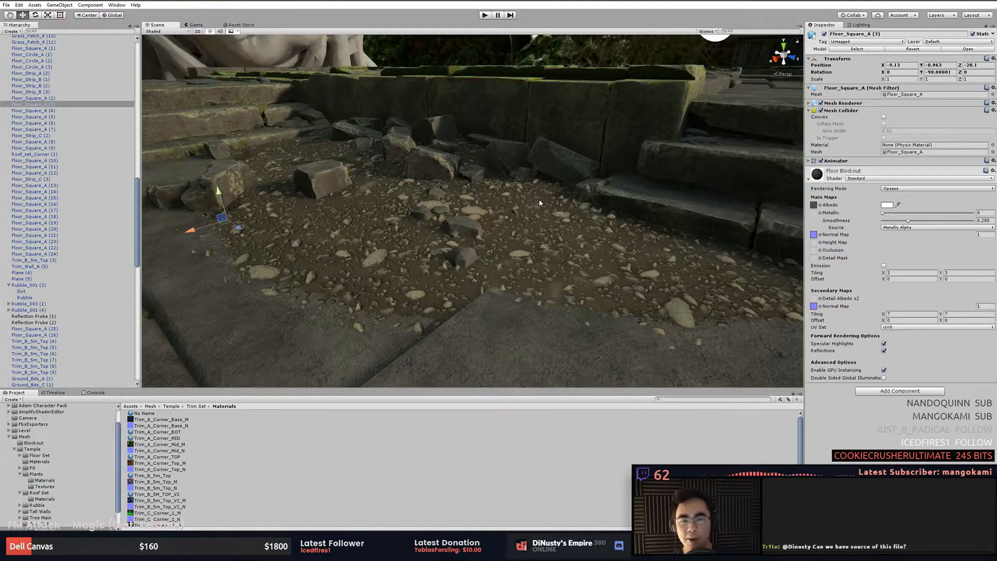
pyautogui.click(538, 200)
pyautogui.click(644, 75)
pyautogui.click(642, 58)
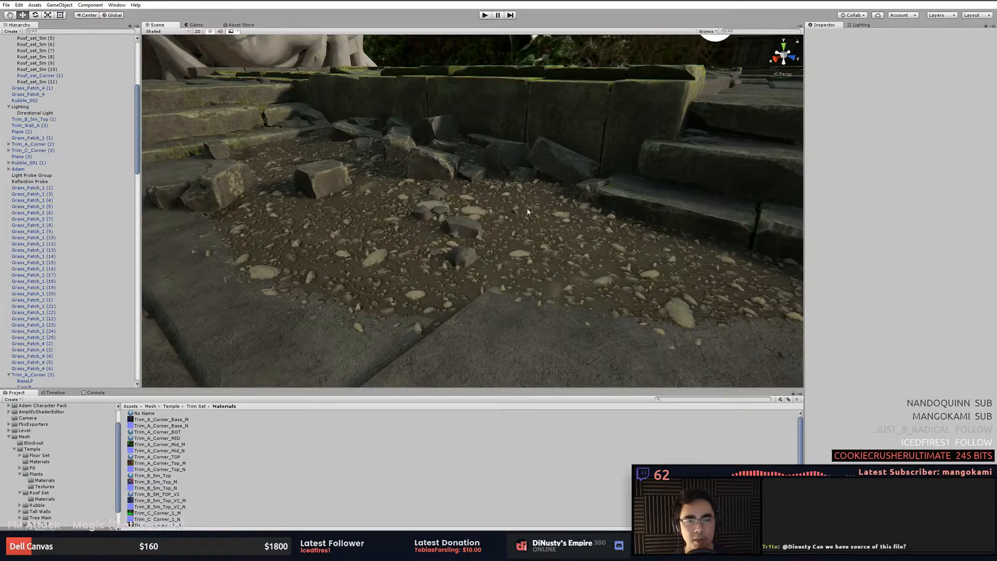
# - Select the Dirt object and expand its VertexAlphaHeightBlend material properties to inspect them
pyautogui.click(527, 212)
pyautogui.click(590, 237)
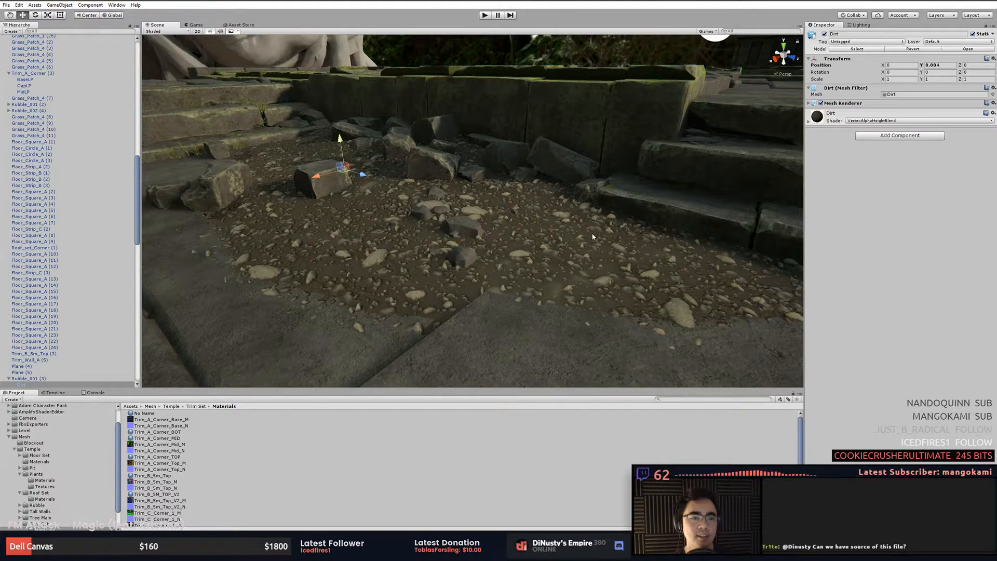
pyautogui.click(865, 118)
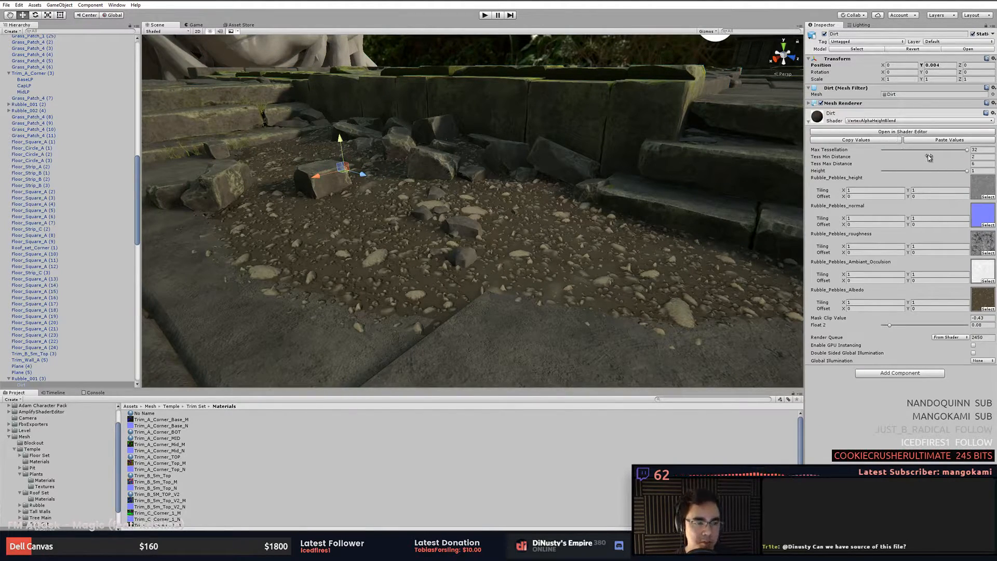
pyautogui.keyDown('alt'); pyautogui.moveTo(607, 201); pyautogui.dragTo(512, 196, button='right'); pyautogui.keyUp('alt')
pyautogui.keyDown('alt'); pyautogui.moveTo(571, 218); pyautogui.dragTo(639, 260); pyautogui.keyUp('alt')
pyautogui.keyDown('alt'); pyautogui.moveTo(638, 259); pyautogui.dragTo(667, 303, button='middle'); pyautogui.keyUp('alt')
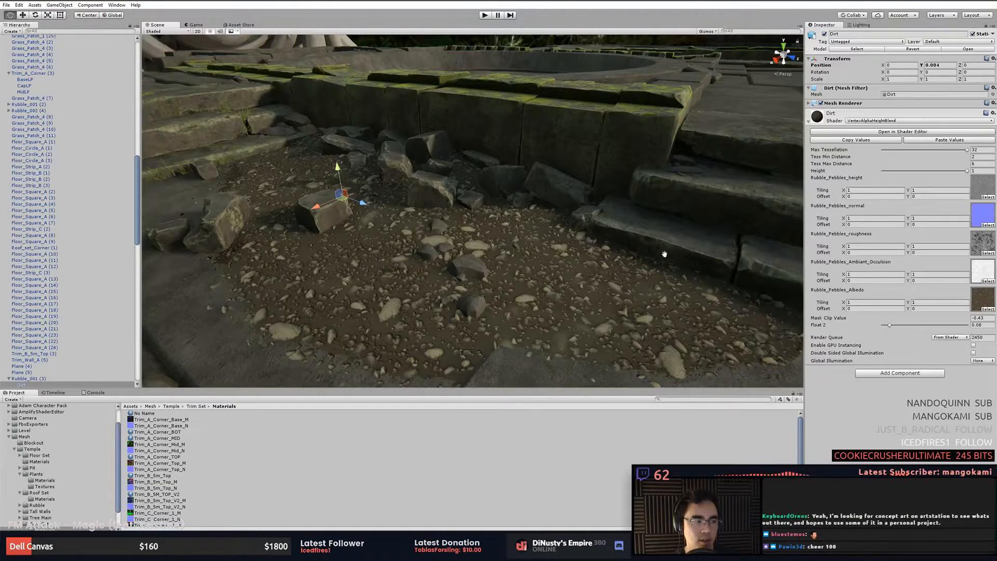
pyautogui.keyDown('alt'); pyautogui.moveTo(665, 254); pyautogui.dragTo(619, 227); pyautogui.keyUp('alt')
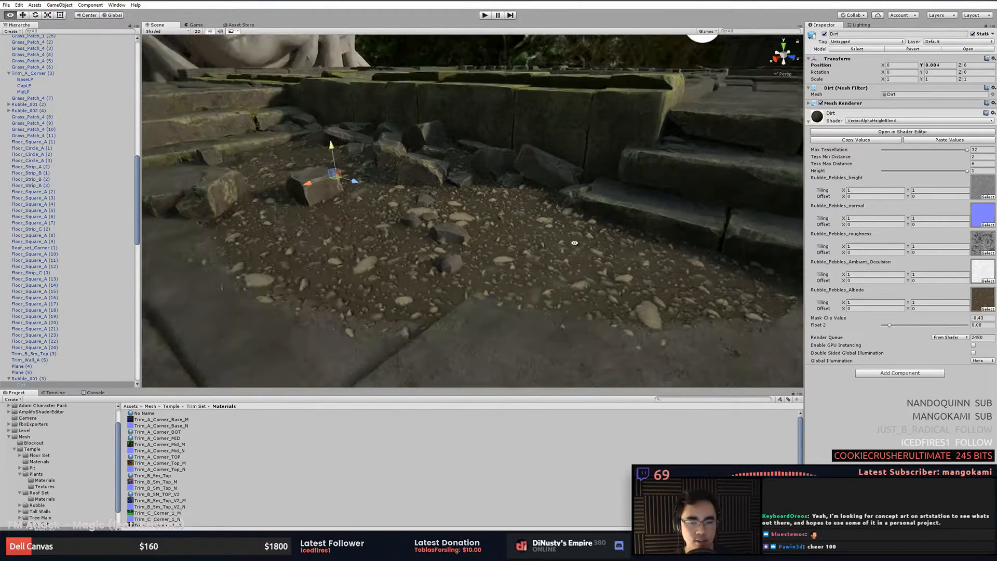
# - Open the Dirt material's shader in the Amplify shader editor and reposition its window
pyautogui.click(906, 134)
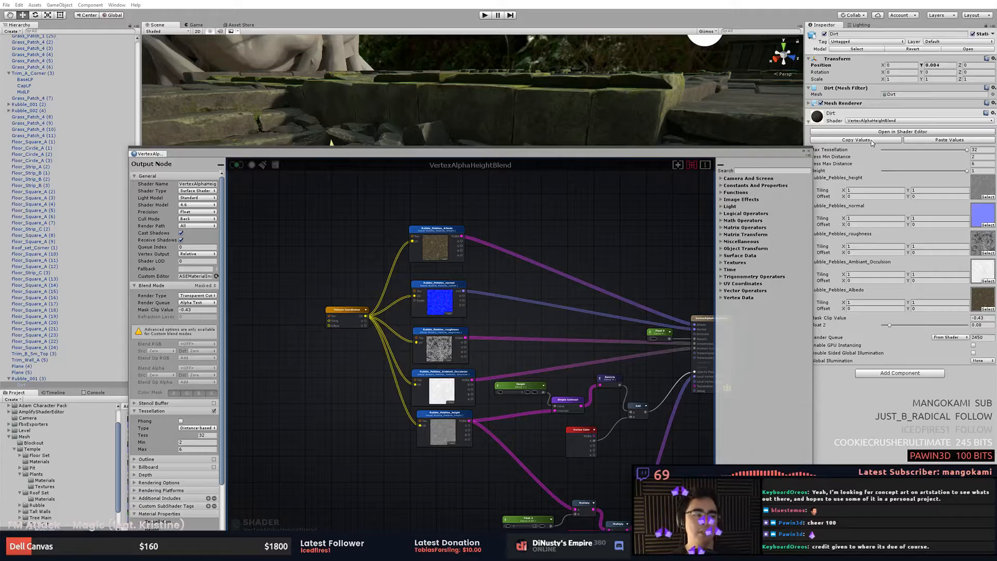
pyautogui.moveTo(580, 155); pyautogui.dragTo(582, 86)
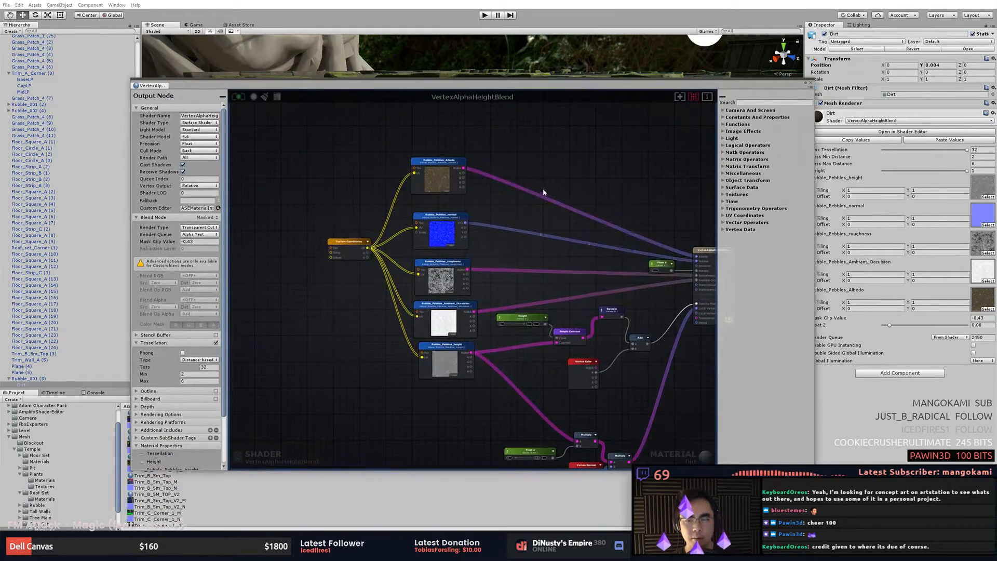
# - Examine the Rubble_Pebbles texture sample nodes in the VertexAlphaHeightBlend shader graph
pyautogui.scroll(-1, 539, 192)
pyautogui.scroll(1, 393, 224)
pyautogui.scroll(3, 393, 223)
pyautogui.moveTo(392, 222); pyautogui.dragTo(367, 191, button='middle')
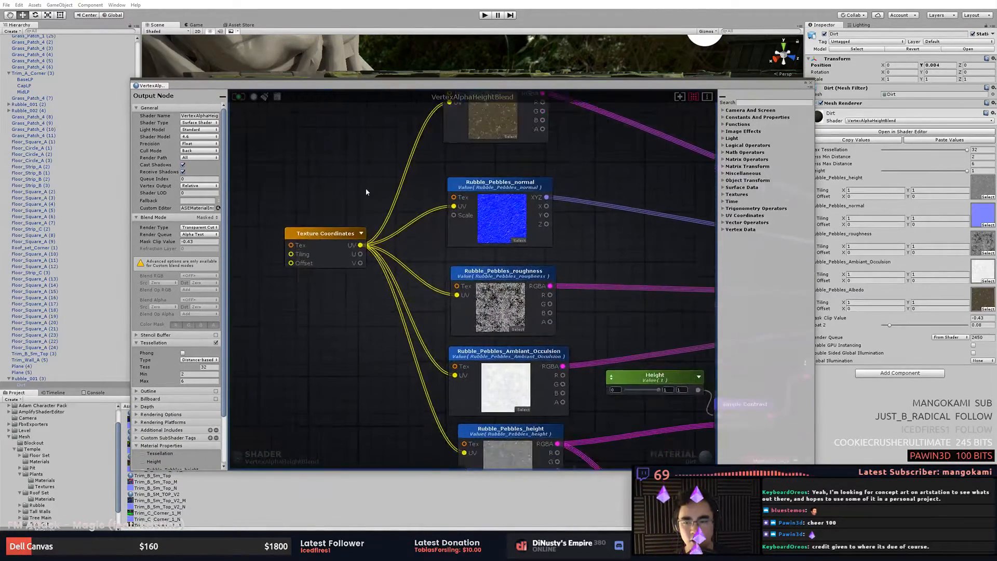
pyautogui.click(334, 226)
pyautogui.click(384, 176)
pyautogui.scroll(-2, 450, 171)
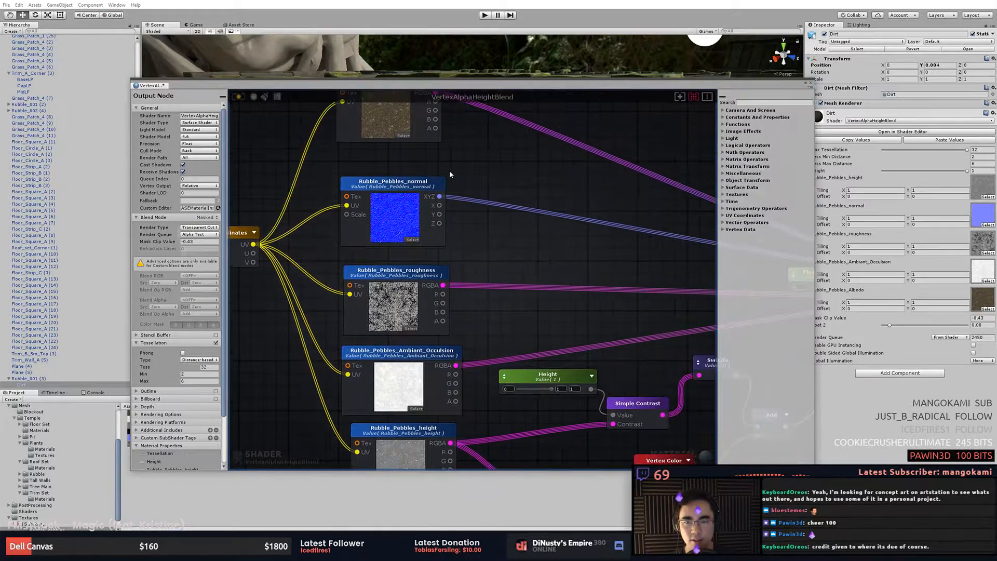
pyautogui.scroll(1, 438, 201)
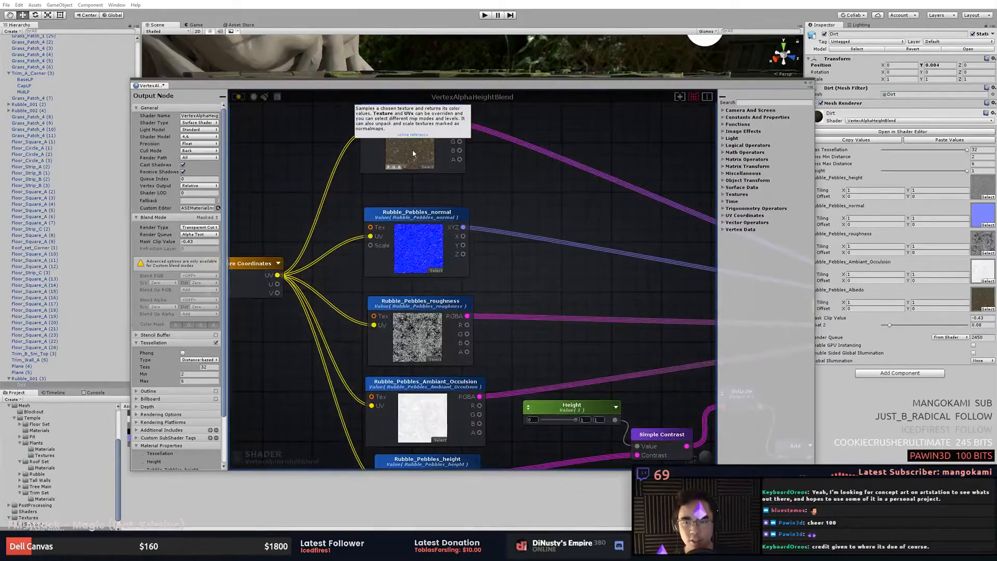
# - Open the Rubble_Pebbles_Albedo texture in Photoshop and zoom in to examine it
pyautogui.doubleClick(413, 154)
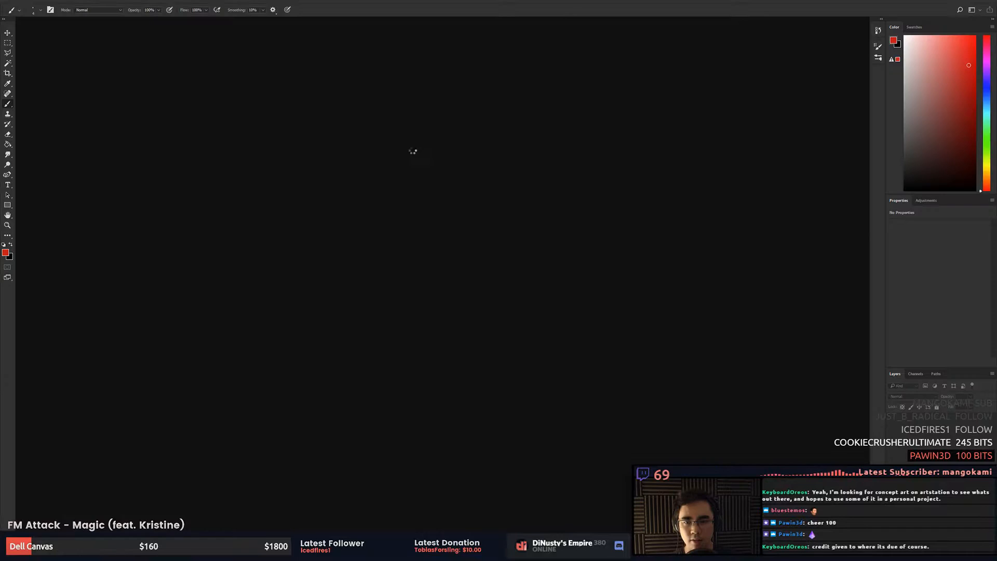
pyautogui.hotkey('ctrl', '+')
pyautogui.hotkey('ctrl', '+')
pyautogui.hotkey('ctrl', '+')
pyautogui.hotkey('ctrl', '+')
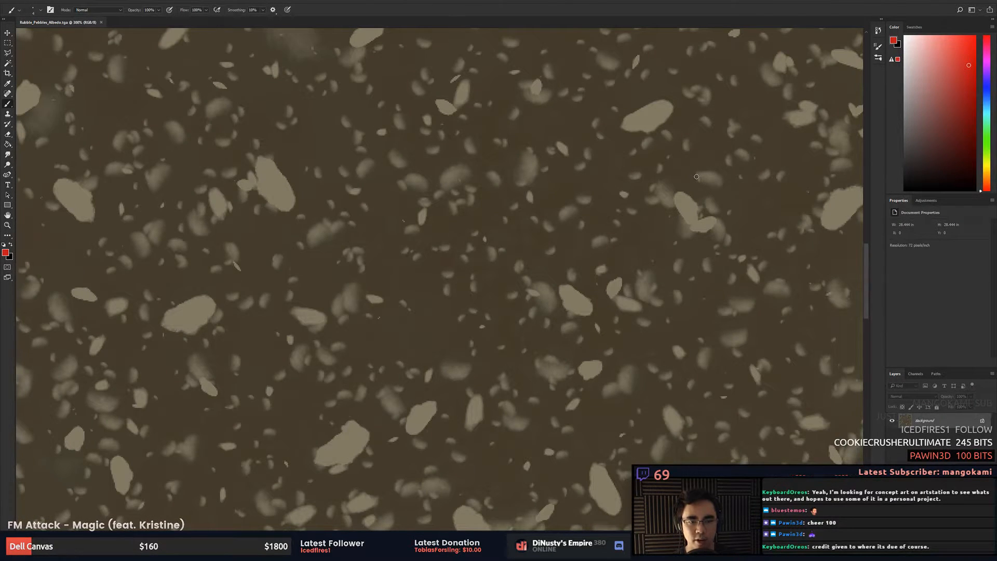
# - Open the Rubble_Pebbles_normal texture in Photoshop and zoom in to examine it
pyautogui.hotkey('alt', 'Tab')
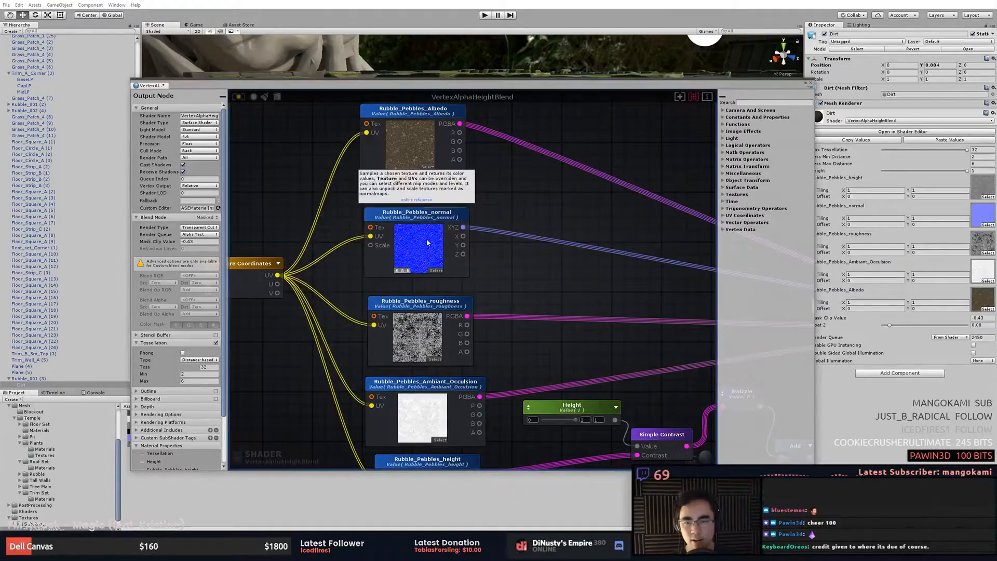
pyautogui.hotkey('alt', 'Tab')
pyautogui.hotkey('ctrl', '+')
pyautogui.hotkey('ctrl', '+')
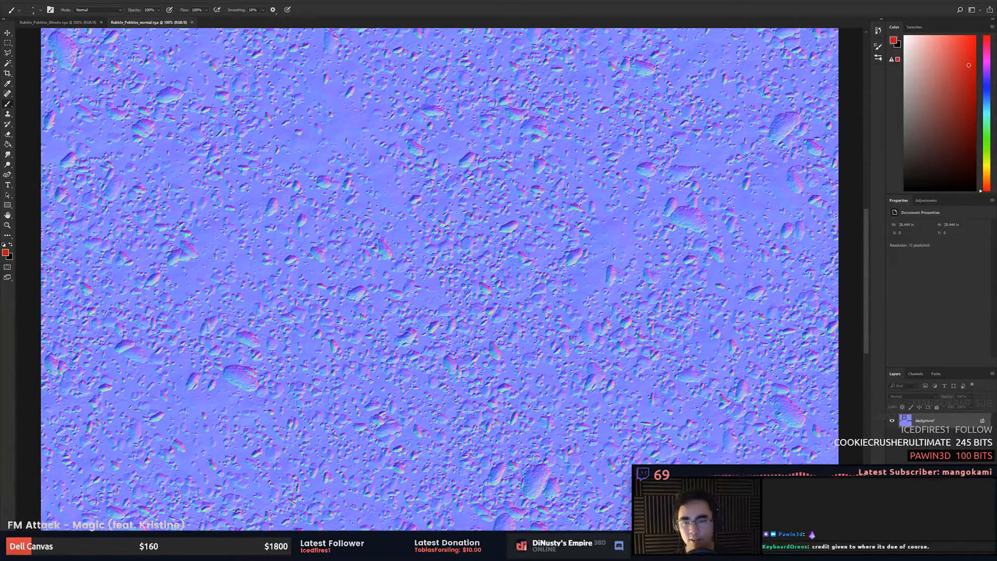
# - Open the Rubble_Pebbles_roughness texture in Photoshop and zoom in to examine it
pyautogui.hotkey('alt', 'Tab')
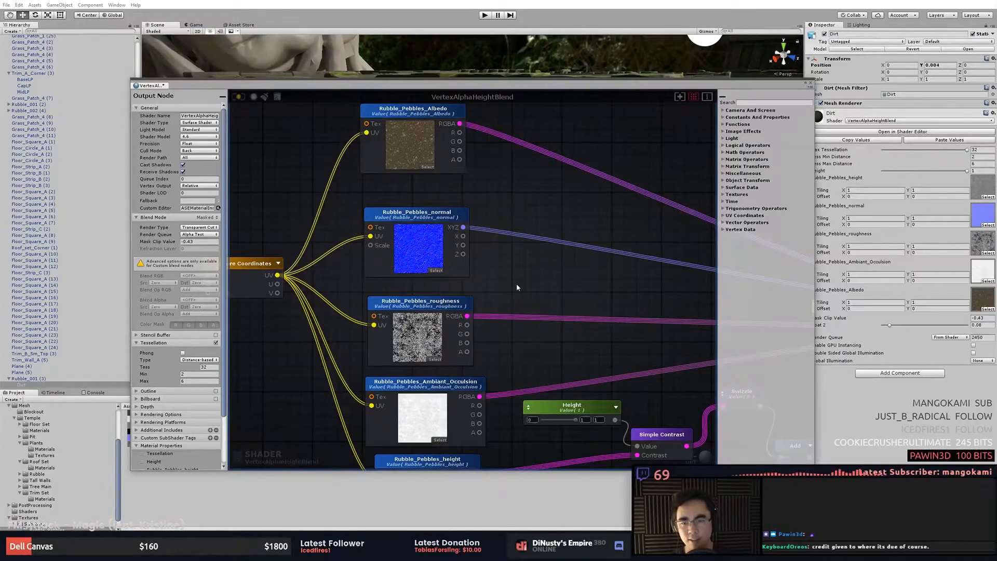
pyautogui.moveTo(521, 265); pyautogui.dragTo(523, 233, button='middle')
pyautogui.doubleClick(422, 306)
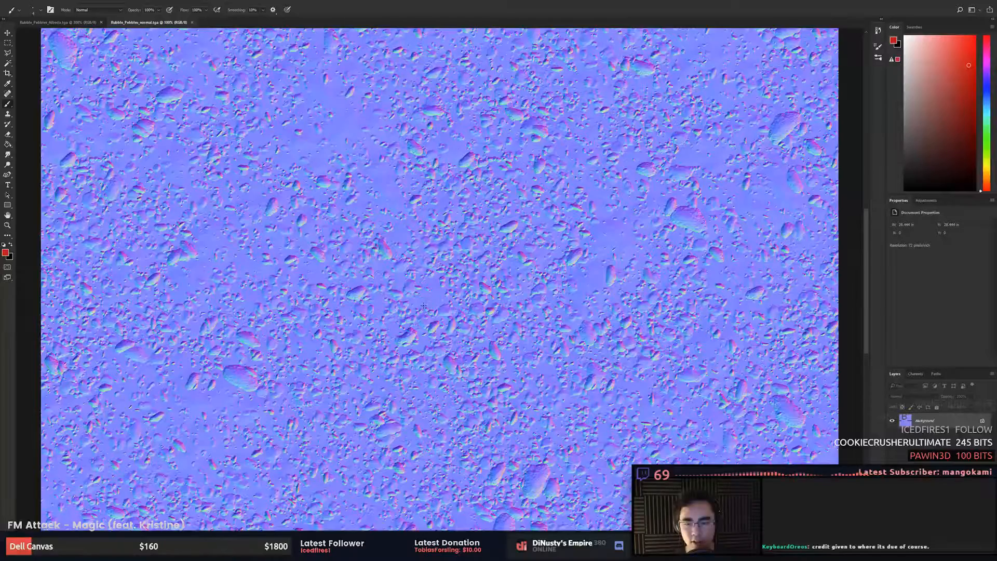
pyautogui.hotkey('ctrl', '+')
pyautogui.hotkey('ctrl', '+')
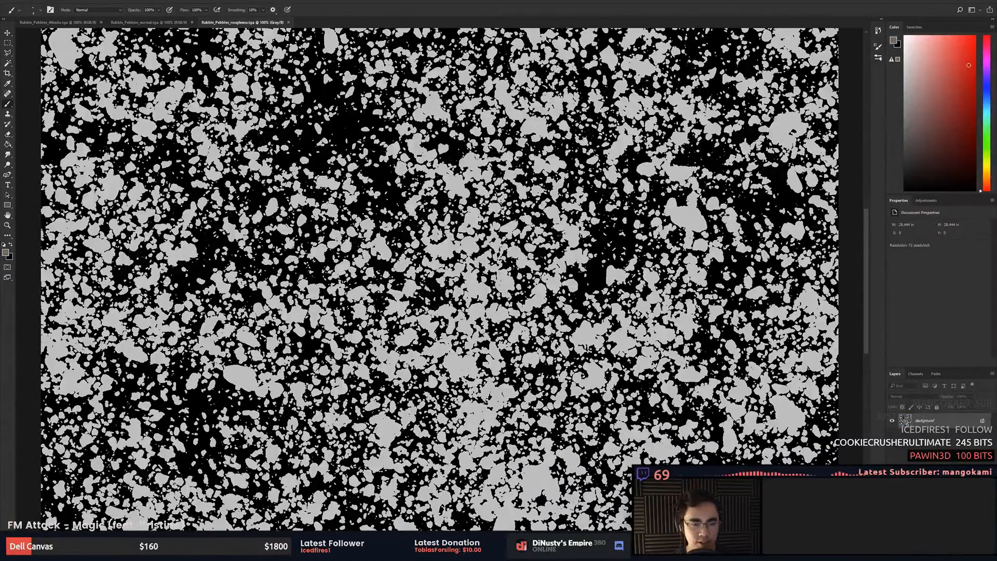
# - Open the Rubble_Pebbles_height texture in Photoshop and zoom in and out to examine it
pyautogui.hotkey('alt', 'Tab')
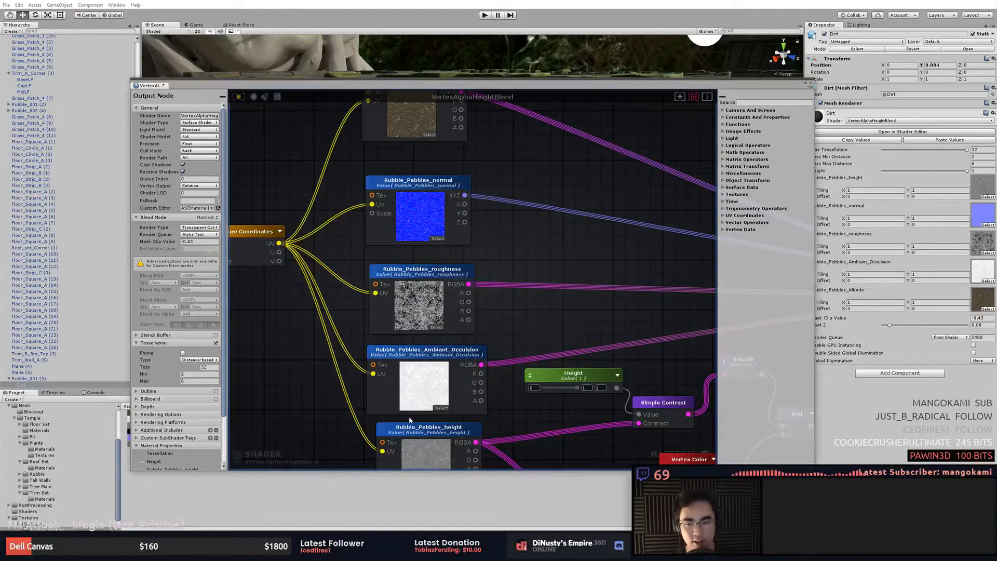
pyautogui.moveTo(518, 313); pyautogui.dragTo(528, 266, button='middle')
pyautogui.scroll(-1, 527, 265)
pyautogui.moveTo(539, 352); pyautogui.dragTo(524, 326, button='middle')
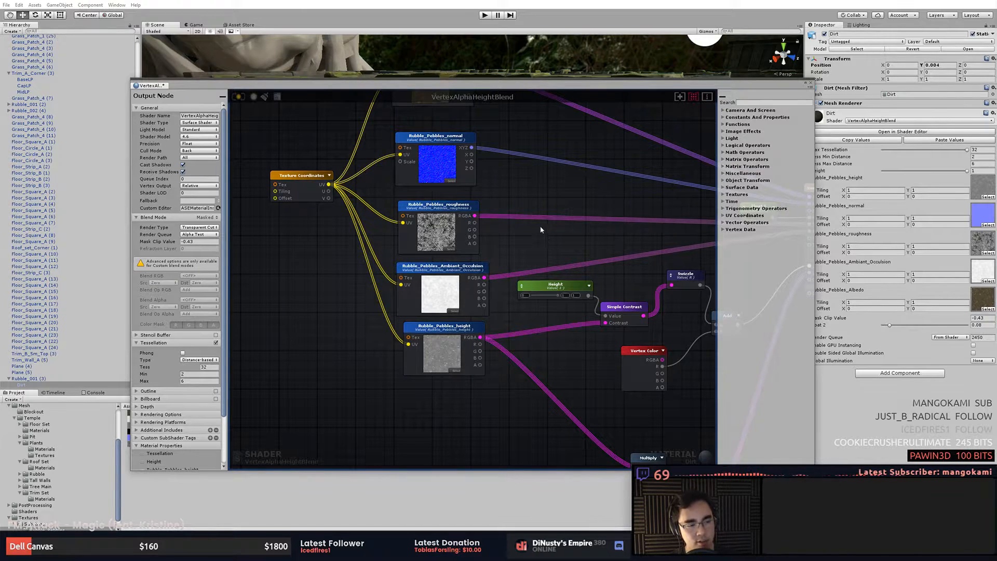
pyautogui.scroll(-1, 515, 279)
pyautogui.moveTo(541, 228); pyautogui.dragTo(513, 264, button='middle')
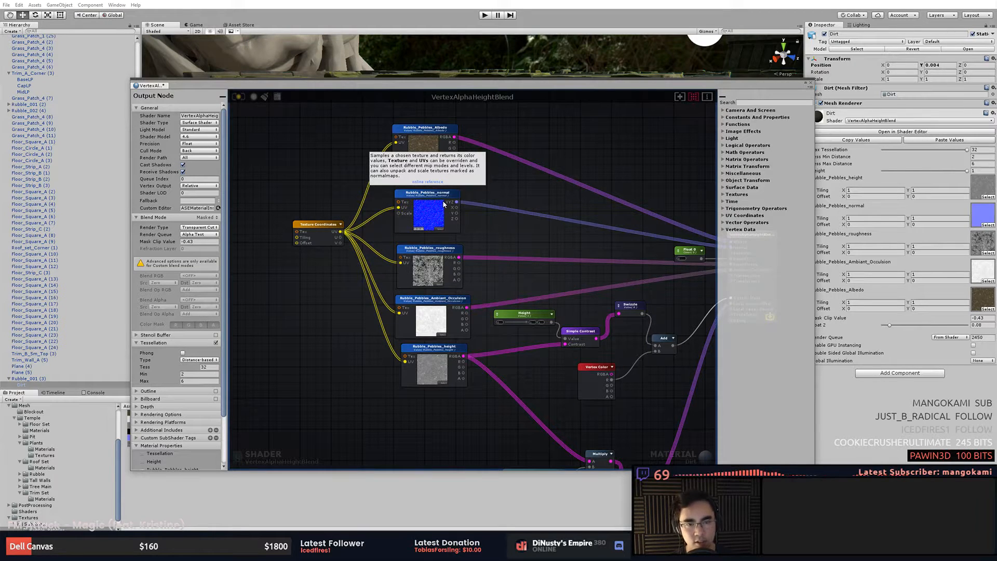
pyautogui.moveTo(547, 346); pyautogui.dragTo(537, 299, button='middle')
pyautogui.scroll(2, 478, 307)
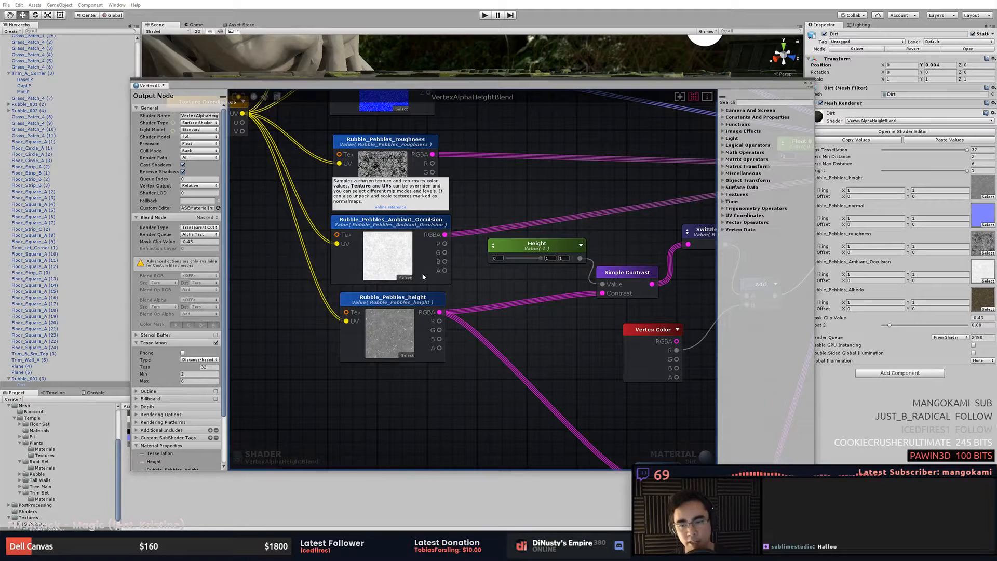
pyautogui.doubleClick(389, 326)
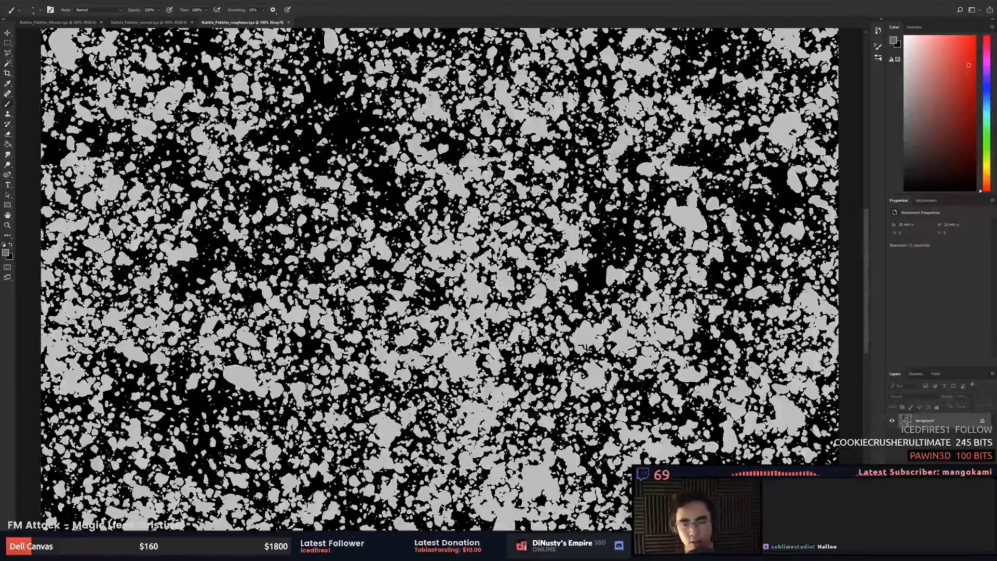
pyautogui.hotkey('ctrl', '=')
pyautogui.hotkey('ctrl', '=')
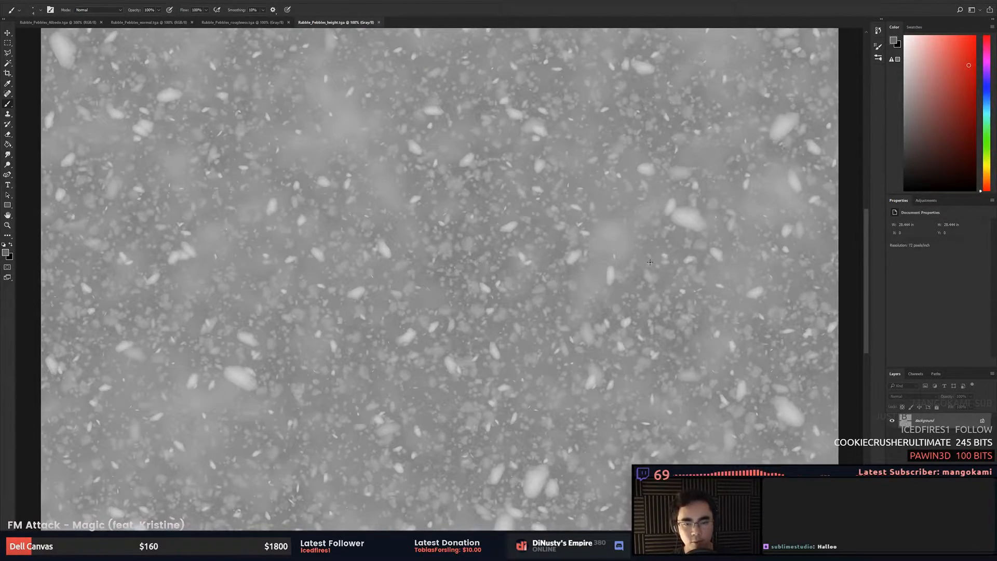
pyautogui.hotkey('ctrl', '=')
pyautogui.hotkey('ctrl', '=')
pyautogui.hotkey('ctrl', '-')
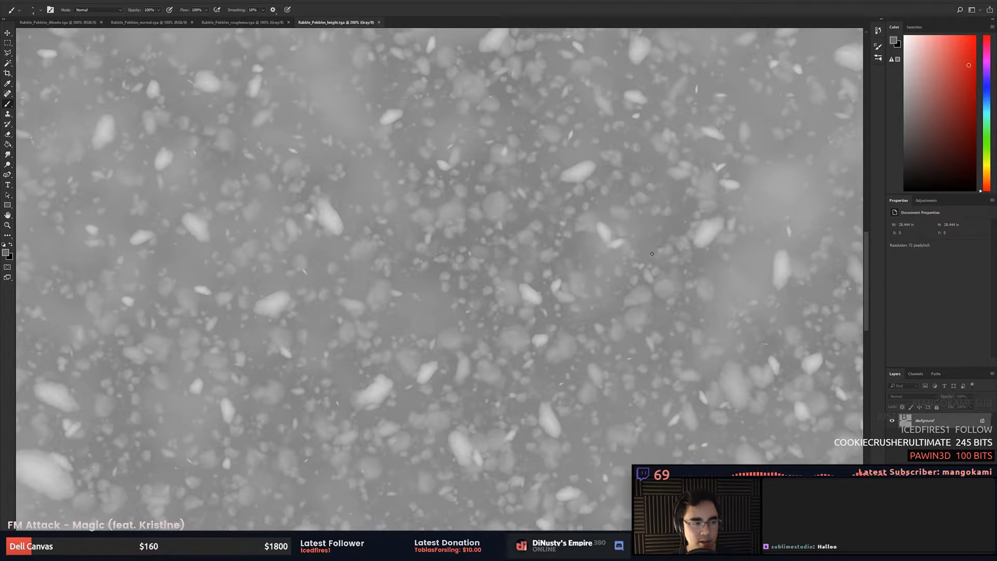
# - Examine the Height, Simple Contrast, Swizzle, Add and Vertex Color nodes that drive the height blend
pyautogui.hotkey('alt', 'Tab')
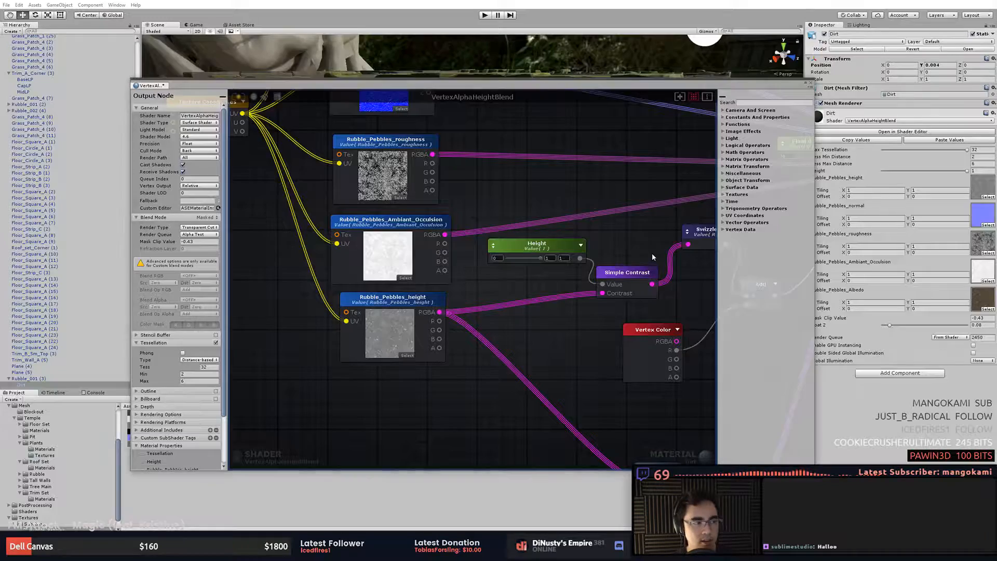
pyautogui.moveTo(557, 340); pyautogui.dragTo(418, 292, button='middle')
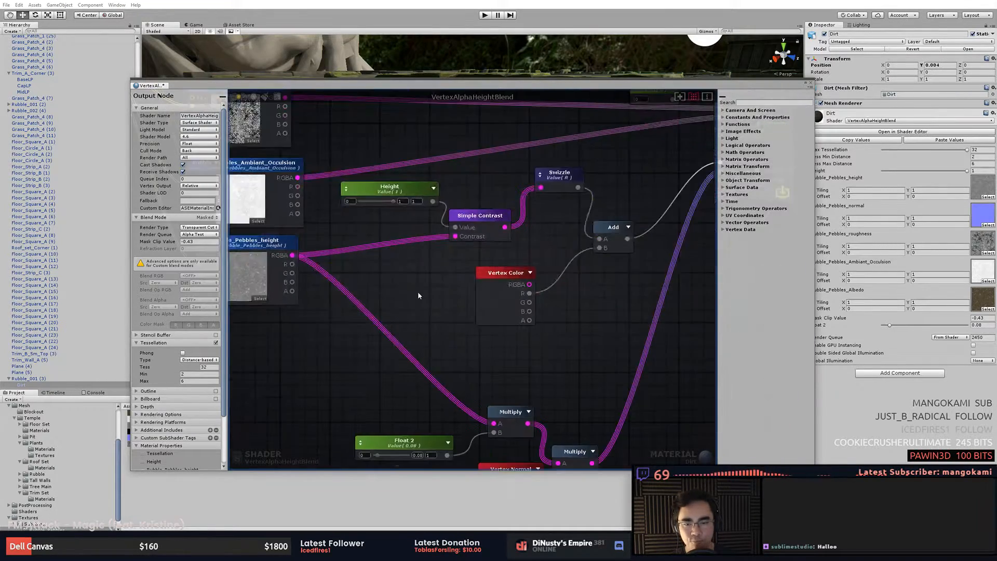
pyautogui.scroll(-5, 417, 291)
pyautogui.moveTo(543, 319); pyautogui.dragTo(547, 328, button='middle')
pyautogui.scroll(3, 514, 327)
pyautogui.scroll(2, 505, 328)
pyautogui.moveTo(349, 260); pyautogui.dragTo(409, 274, button='middle')
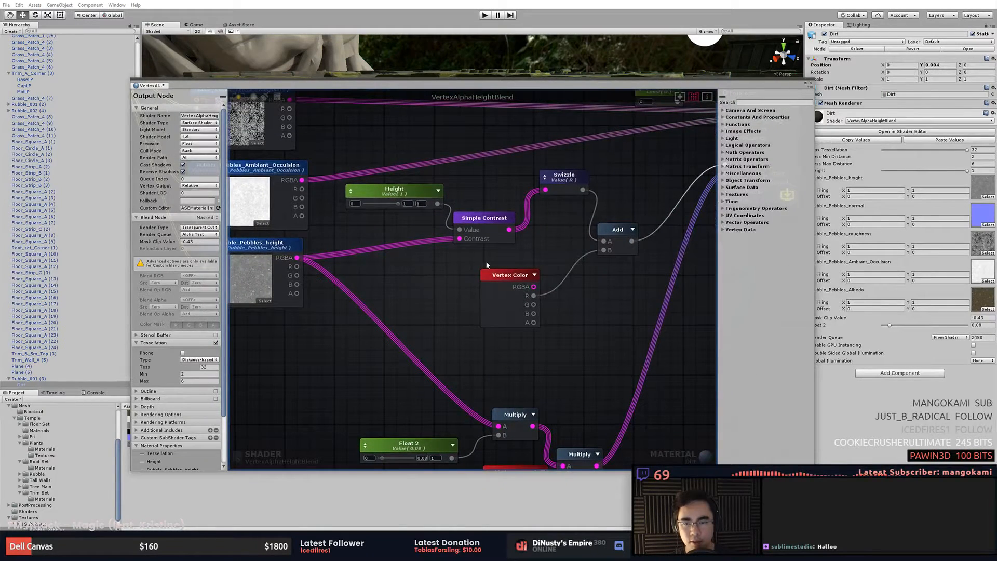
pyautogui.moveTo(433, 240); pyautogui.dragTo(408, 258, button='middle')
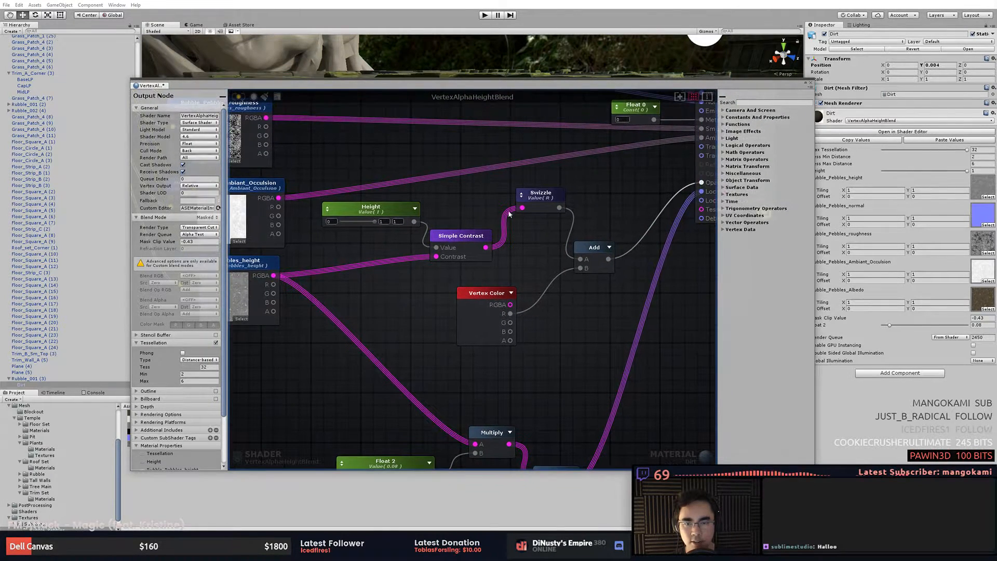
pyautogui.moveTo(490, 235); pyautogui.dragTo(433, 241, button='middle')
pyautogui.moveTo(499, 301); pyautogui.dragTo(382, 305, button='middle')
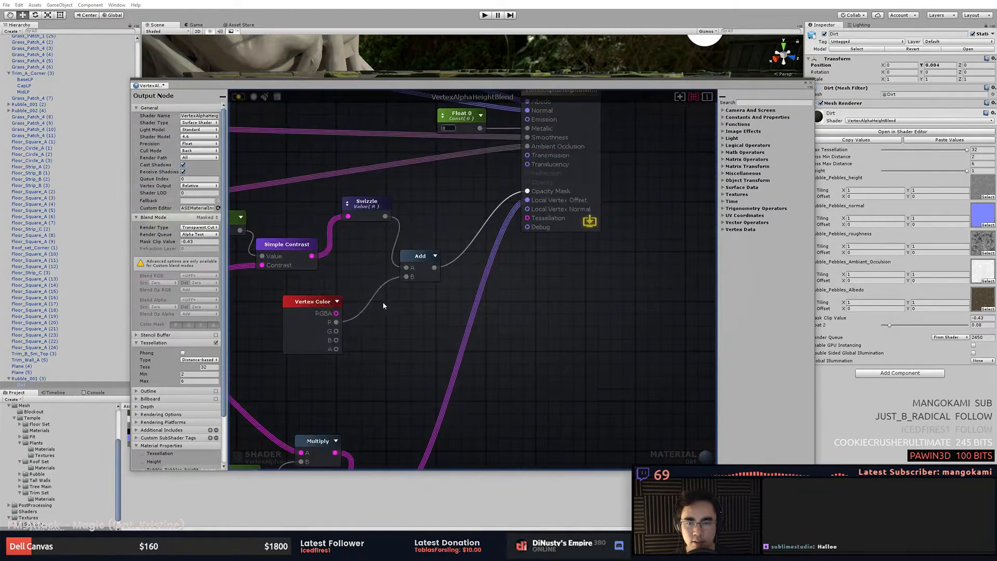
# - Pan the shader graph to examine which nodes feed the VertexAlphaHeightBlend output node
pyautogui.moveTo(455, 217); pyautogui.dragTo(464, 260, button='middle')
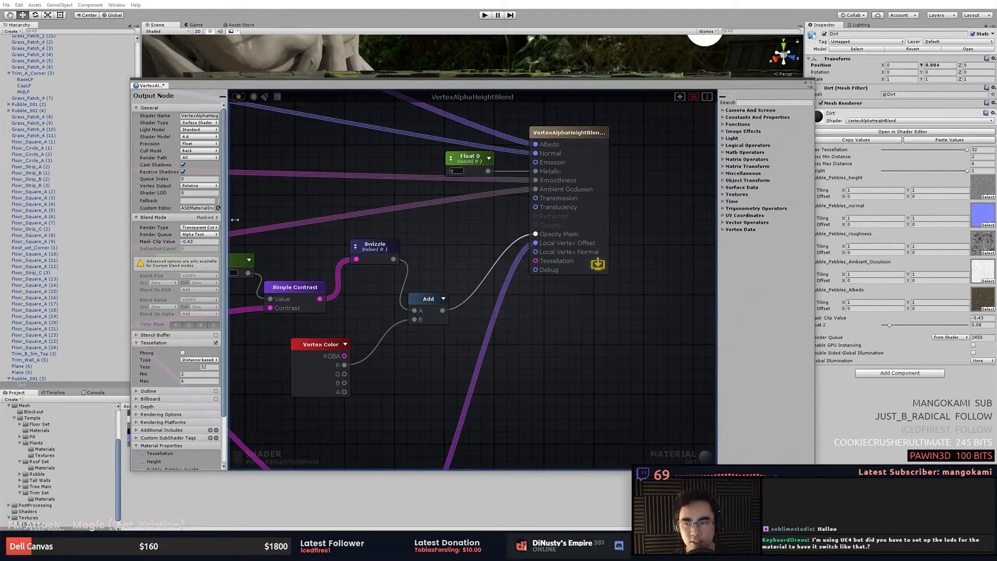
pyautogui.moveTo(311, 220); pyautogui.dragTo(586, 225, button='middle')
pyautogui.scroll(-6, 586, 225)
pyautogui.moveTo(490, 235); pyautogui.dragTo(441, 262, button='middle')
pyautogui.scroll(4, 441, 263)
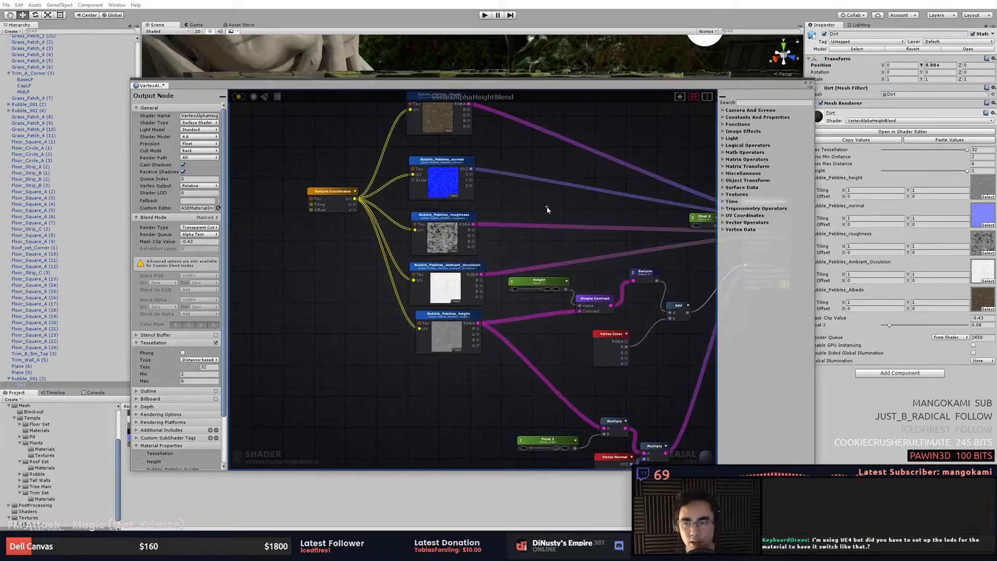
pyautogui.moveTo(538, 228); pyautogui.dragTo(364, 213, button='middle')
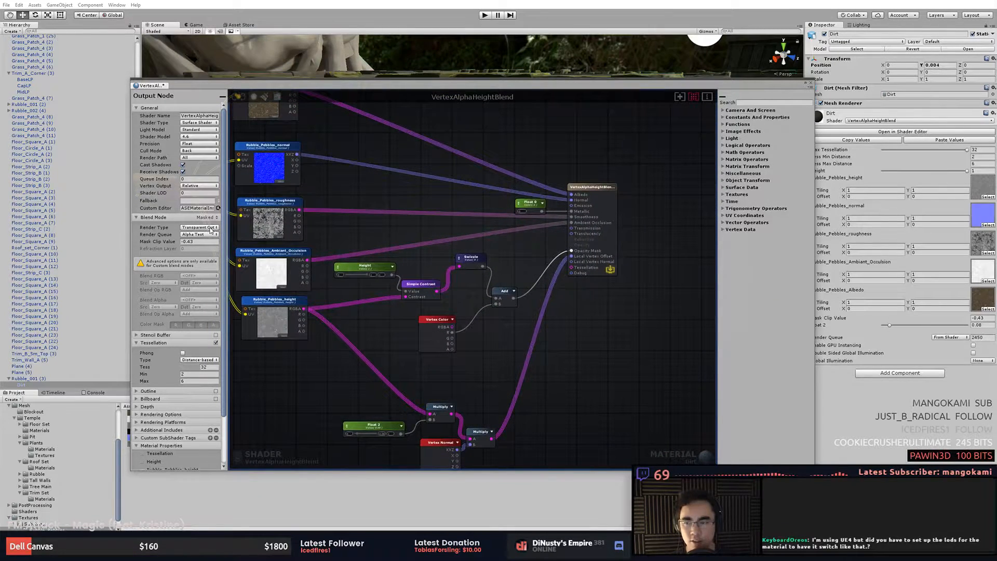
# - Review the tessellation Tess, Min and Max settings and the output node, then close the shader editor window
pyautogui.click(208, 367)
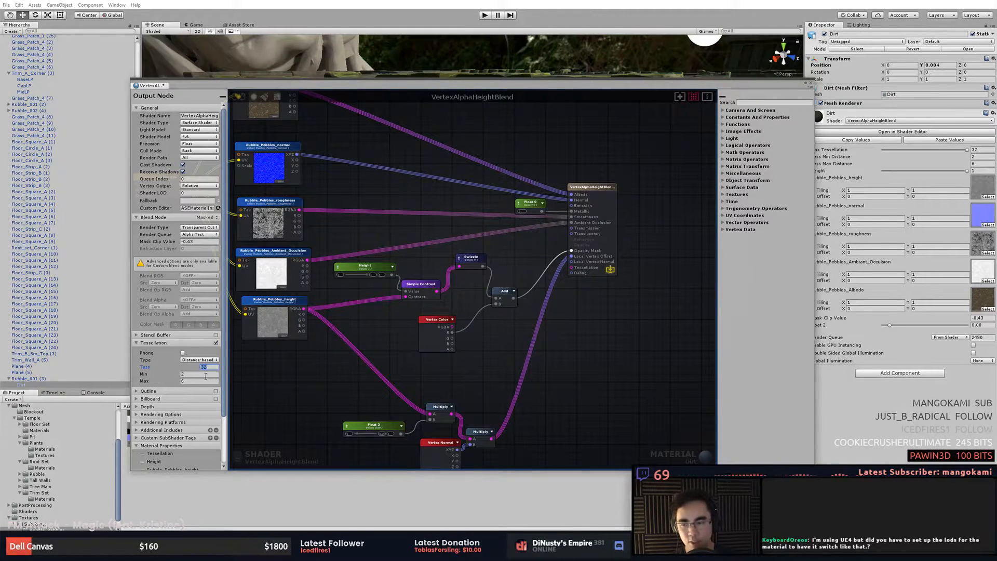
pyautogui.click(206, 374)
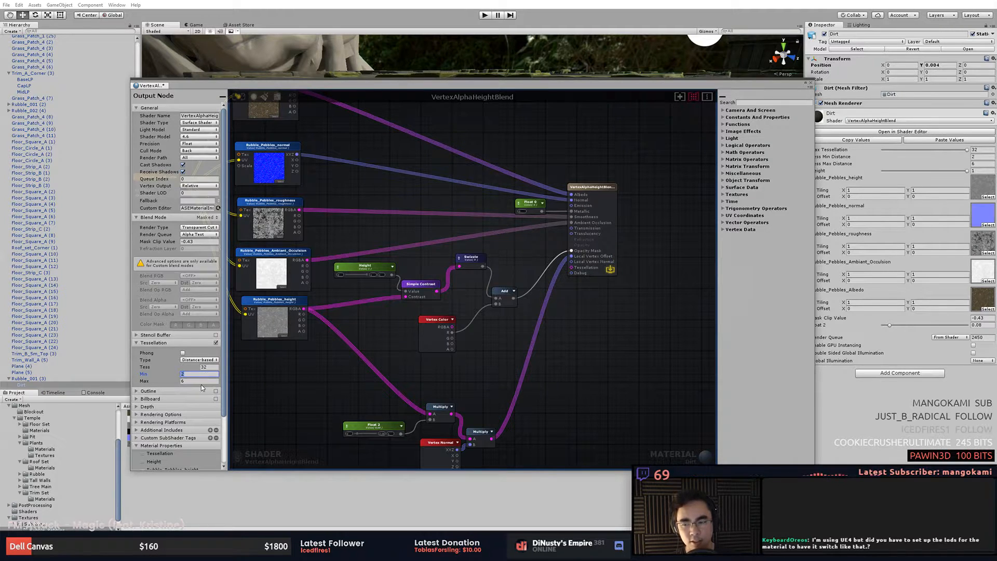
pyautogui.click(204, 381)
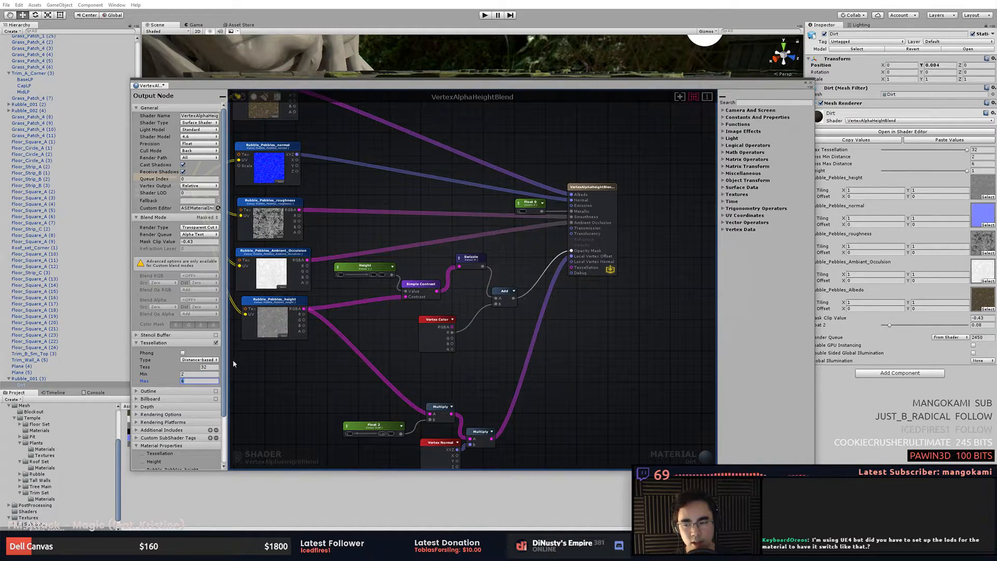
pyautogui.moveTo(269, 84); pyautogui.dragTo(431, 68)
pyautogui.keyDown('alt'); pyautogui.moveTo(232, 237); pyautogui.dragTo(201, 238); pyautogui.keyUp('alt')
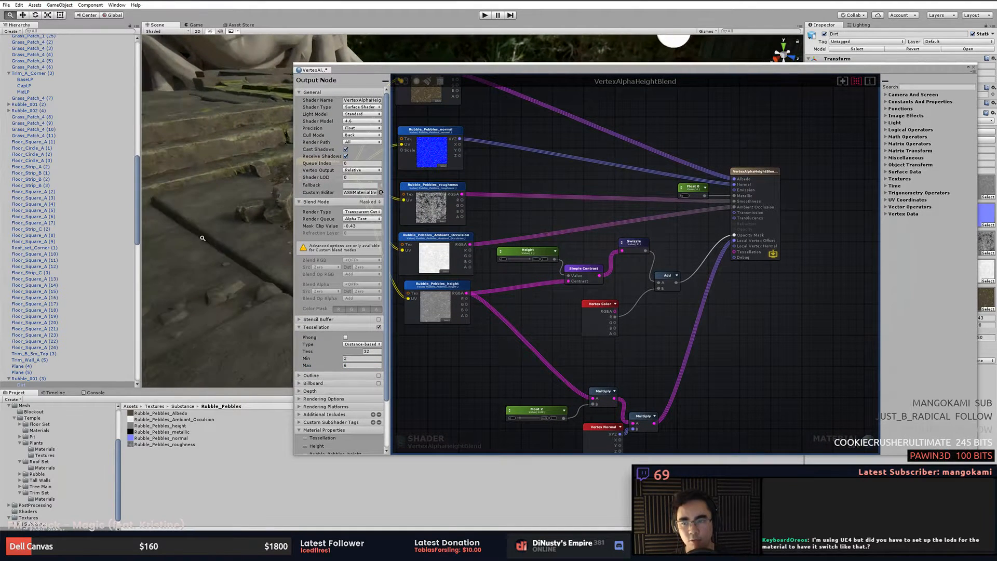
pyautogui.moveTo(262, 235)
pyautogui.keyDown('alt'); pyautogui.mouseDown(button='right')
pyautogui.moveTo(213, 221)
pyautogui.moveTo(235, 212)
pyautogui.moveTo(187, 205)
pyautogui.moveTo(201, 200)
pyautogui.moveTo(118, 195)
pyautogui.moveTo(244, 207)
pyautogui.moveTo(262, 222)
pyautogui.mouseUp(button='right'); pyautogui.keyUp('alt')
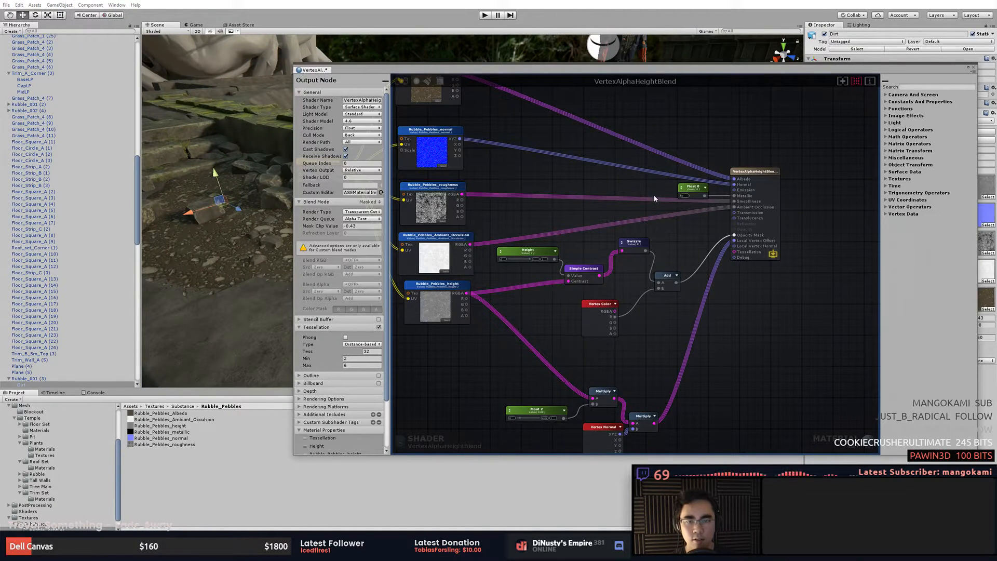
pyautogui.scroll(5, 654, 198)
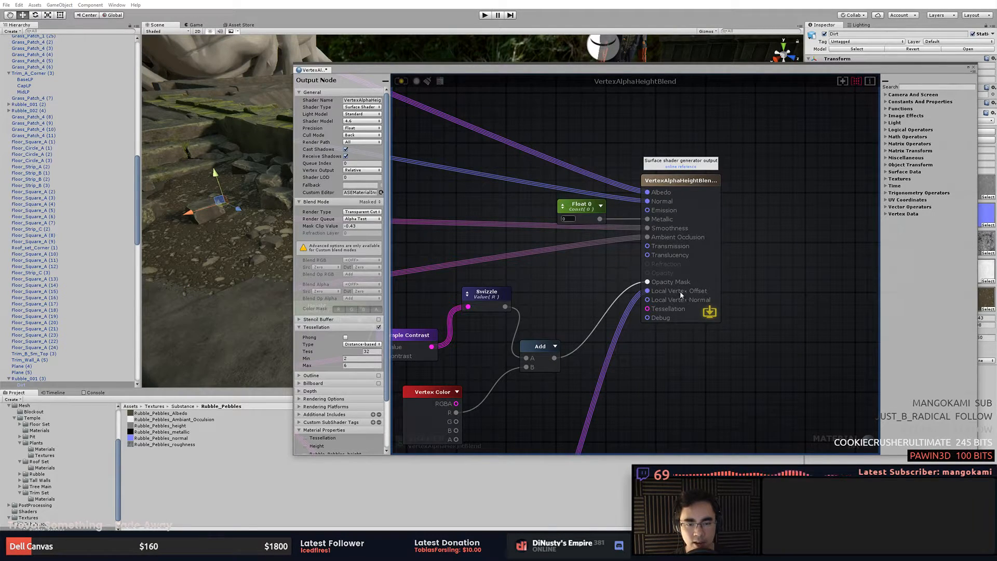
pyautogui.moveTo(624, 357); pyautogui.dragTo(764, 326, button='middle')
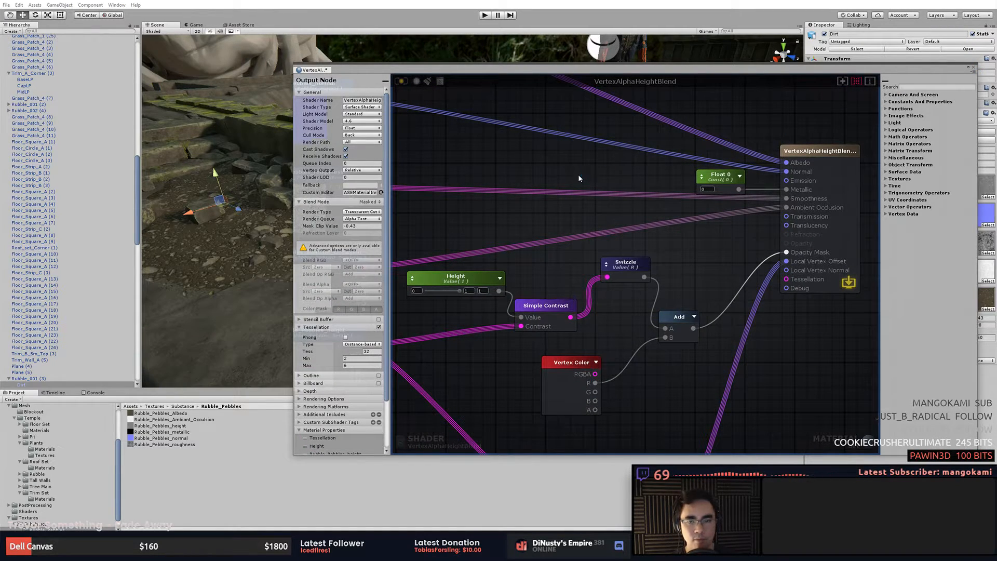
pyautogui.click(975, 68)
# - Orbit the scene view around the dirt patch to inspect its tessellated rubble surface
pyautogui.keyDown('alt'); pyautogui.moveTo(337, 292); pyautogui.dragTo(343, 307); pyautogui.keyUp('alt')
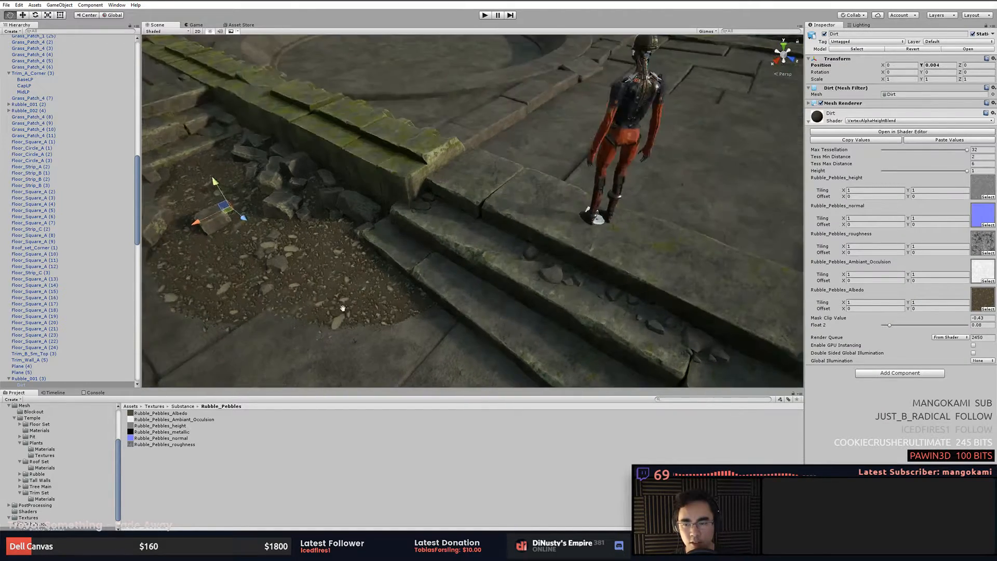
pyautogui.keyDown('alt'); pyautogui.moveTo(343, 307); pyautogui.dragTo(518, 253, button='middle'); pyautogui.keyUp('alt')
pyautogui.moveTo(448, 158); pyautogui.dragTo(448, 228)
pyautogui.hotkey('ctrl', 'z')
pyautogui.keyDown('alt'); pyautogui.moveTo(552, 229); pyautogui.dragTo(389, 203, button='middle'); pyautogui.keyUp('alt')
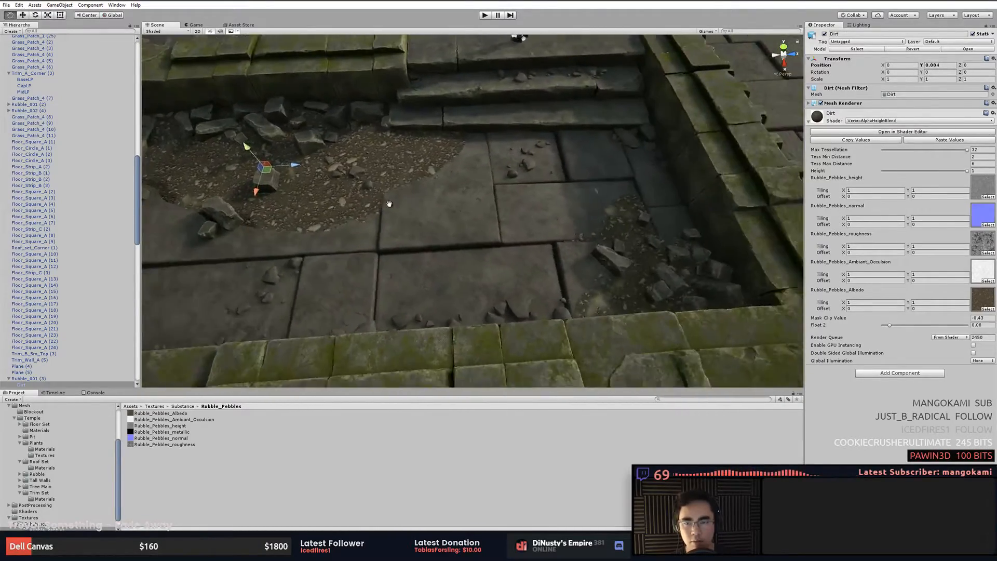
pyautogui.keyDown('alt'); pyautogui.moveTo(389, 203); pyautogui.dragTo(493, 130); pyautogui.keyUp('alt')
pyautogui.keyDown('alt'); pyautogui.moveTo(493, 130); pyautogui.dragTo(375, 182, button='middle'); pyautogui.keyUp('alt')
pyautogui.keyDown('alt'); pyautogui.moveTo(375, 183); pyautogui.dragTo(695, 214); pyautogui.keyUp('alt')
# - Select a rubble mesh and zoom into the surrounding dirt to inspect the pebble displacement up close
pyautogui.click(483, 197)
pyautogui.keyDown('alt'); pyautogui.moveTo(483, 197); pyautogui.dragTo(428, 200); pyautogui.keyUp('alt')
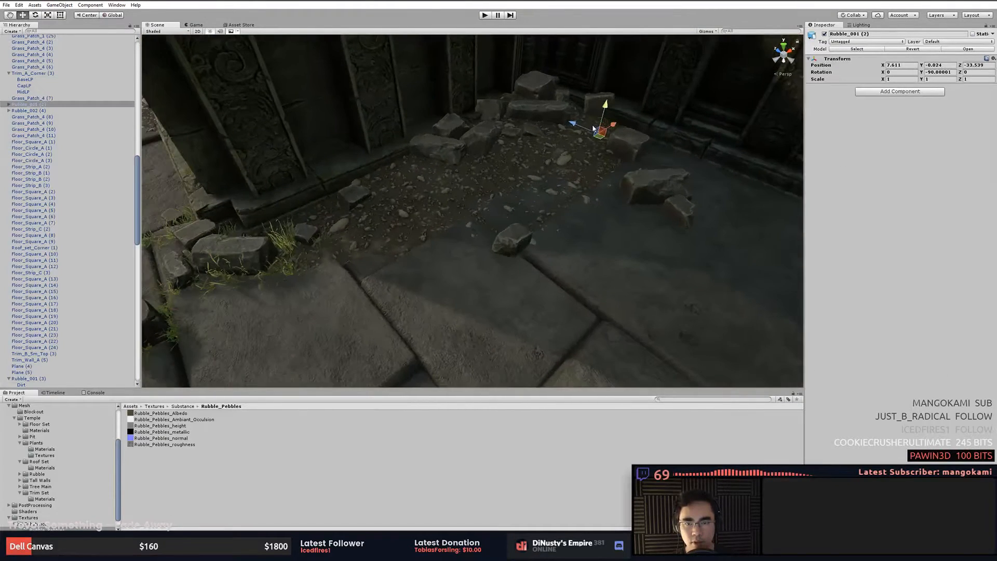
pyautogui.moveTo(604, 113); pyautogui.dragTo(565, 171)
pyautogui.hotkey('ctrl', 'z')
pyautogui.keyDown('alt'); pyautogui.moveTo(565, 171); pyautogui.dragTo(572, 218, button='right'); pyautogui.keyUp('alt')
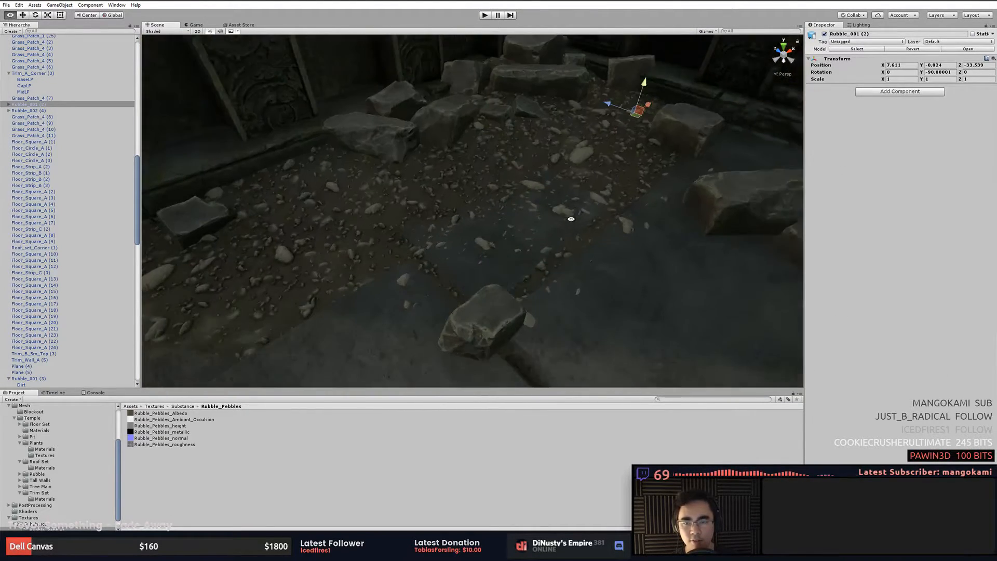
pyautogui.keyDown('alt'); pyautogui.moveTo(572, 218); pyautogui.dragTo(582, 170); pyautogui.keyUp('alt')
pyautogui.keyDown('alt'); pyautogui.moveTo(582, 169); pyautogui.dragTo(597, 209, button='right'); pyautogui.keyUp('alt')
pyautogui.keyDown('alt'); pyautogui.moveTo(598, 209); pyautogui.dragTo(620, 195); pyautogui.keyUp('alt')
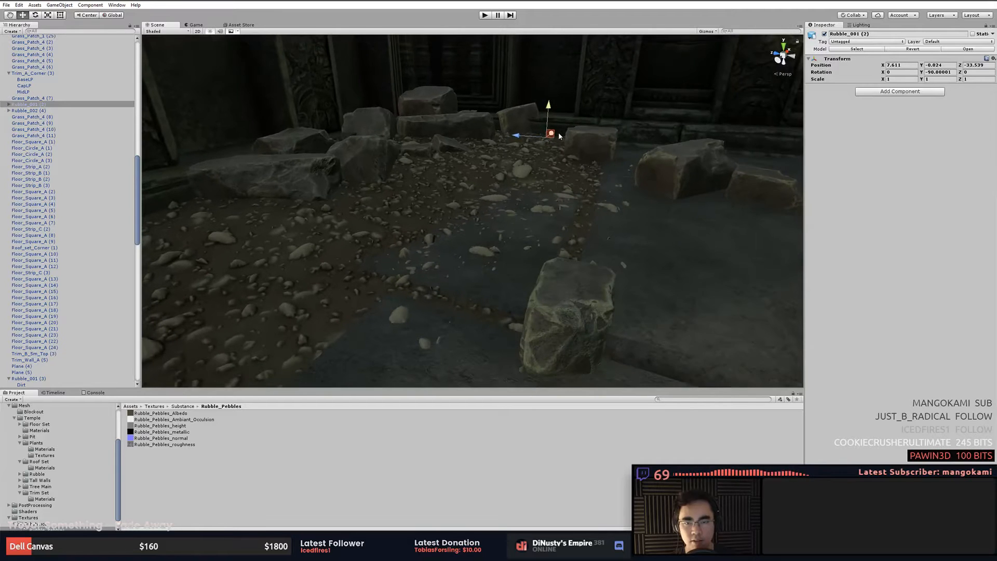
# - Navigate around the rubble-filled floor area to examine the pebble tessellation from different angles
pyautogui.moveTo(548, 110); pyautogui.dragTo(549, 98)
pyautogui.moveTo(592, 150); pyautogui.dragTo(596, 112, button='middle')
pyautogui.keyDown('alt'); pyautogui.moveTo(596, 112); pyautogui.dragTo(458, 155); pyautogui.keyUp('alt')
pyautogui.keyDown('alt'); pyautogui.moveTo(457, 156); pyautogui.dragTo(399, 178, button='right'); pyautogui.keyUp('alt')
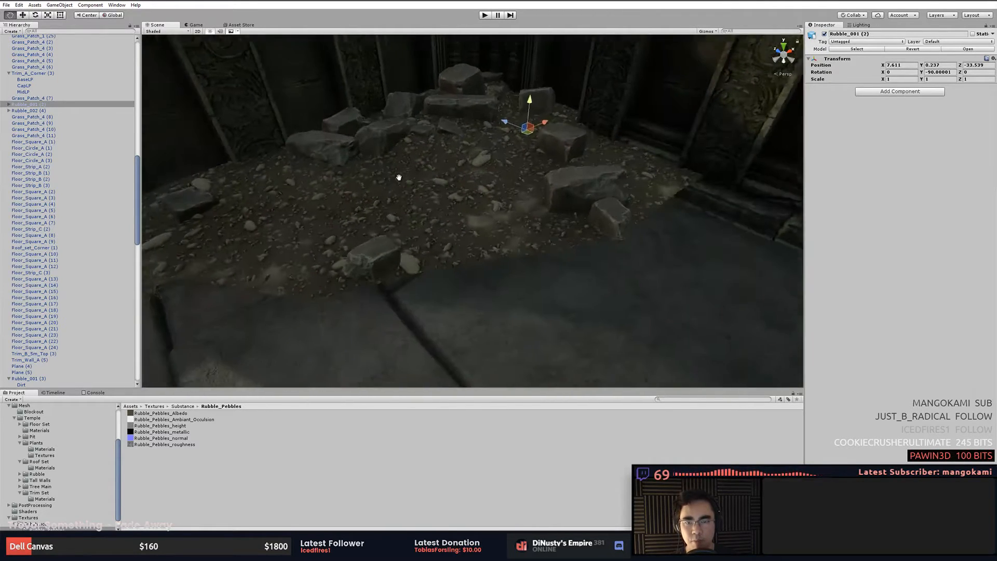
pyautogui.moveTo(398, 178)
pyautogui.keyDown('alt'); pyautogui.mouseDown()
pyautogui.moveTo(447, 225)
pyautogui.moveTo(405, 189)
pyautogui.mouseUp(); pyautogui.keyUp('alt')
pyautogui.keyDown('alt'); pyautogui.moveTo(405, 189); pyautogui.dragTo(556, 242, button='right'); pyautogui.keyUp('alt')
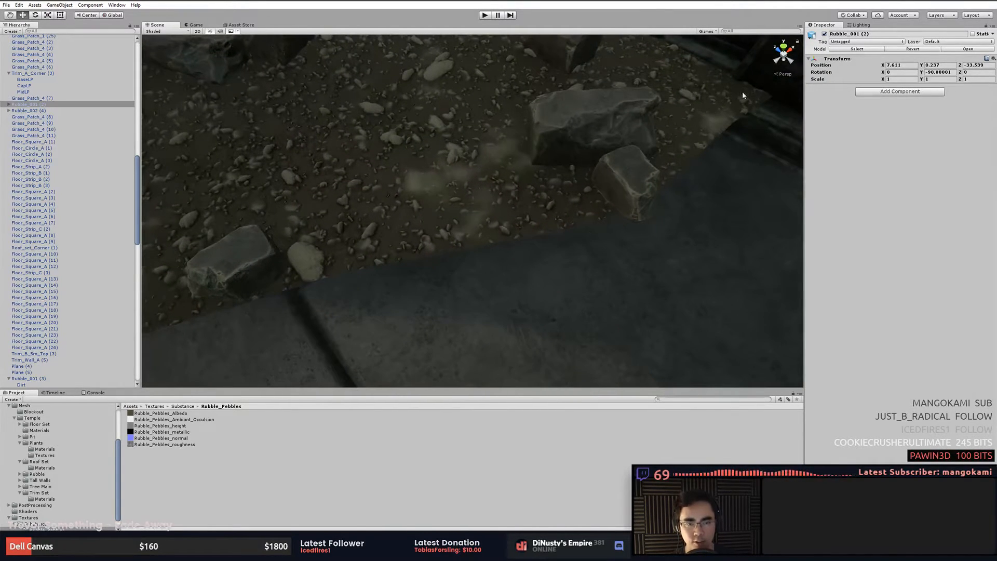
pyautogui.moveTo(332, 276); pyautogui.dragTo(383, 294, button='middle')
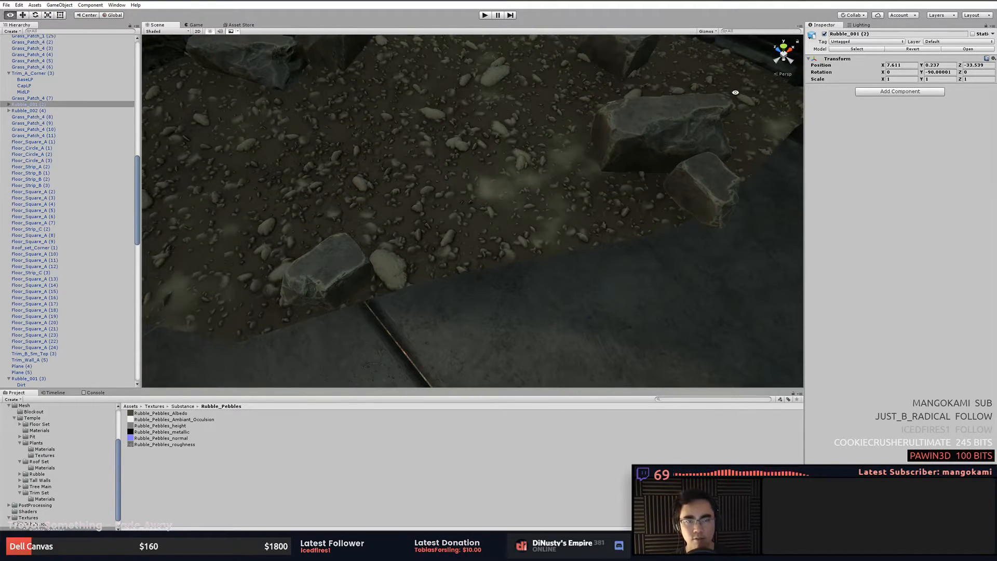
pyautogui.keyDown('alt'); pyautogui.moveTo(683, 141); pyautogui.dragTo(683, 107); pyautogui.keyUp('alt')
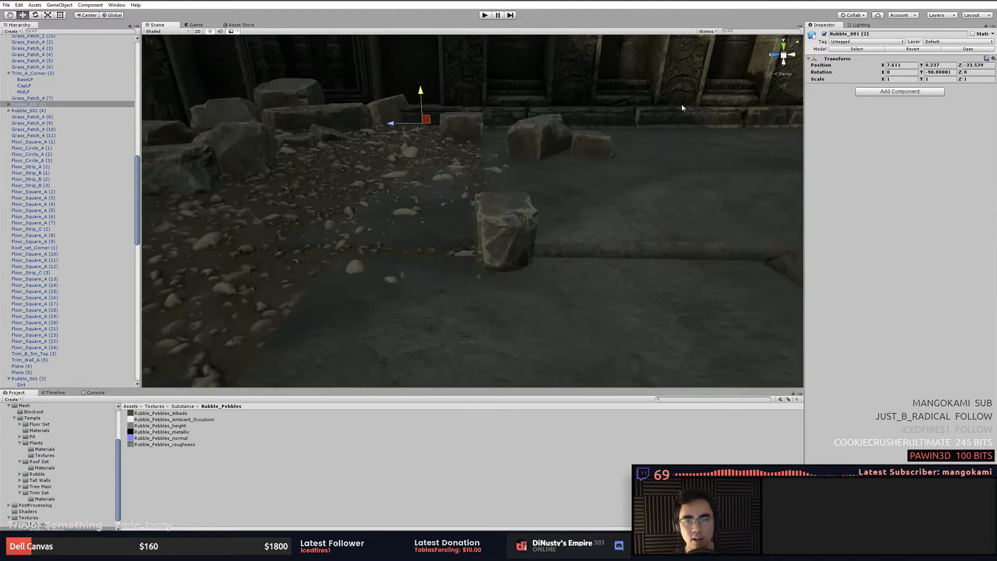
# - Undo the last accidental rubble move and examine the dirt surface from ground level
pyautogui.hotkey('ctrl', 'z')
pyautogui.moveTo(485, 136); pyautogui.dragTo(525, 138, button='middle')
pyautogui.keyDown('alt'); pyautogui.moveTo(525, 138); pyautogui.dragTo(716, 164, button='right'); pyautogui.keyUp('alt')
pyautogui.moveTo(544, 140); pyautogui.dragTo(509, 138, button='middle')
pyautogui.keyDown('alt'); pyautogui.moveTo(509, 138); pyautogui.dragTo(486, 160); pyautogui.keyUp('alt')
pyautogui.moveTo(479, 104); pyautogui.dragTo(479, 101)
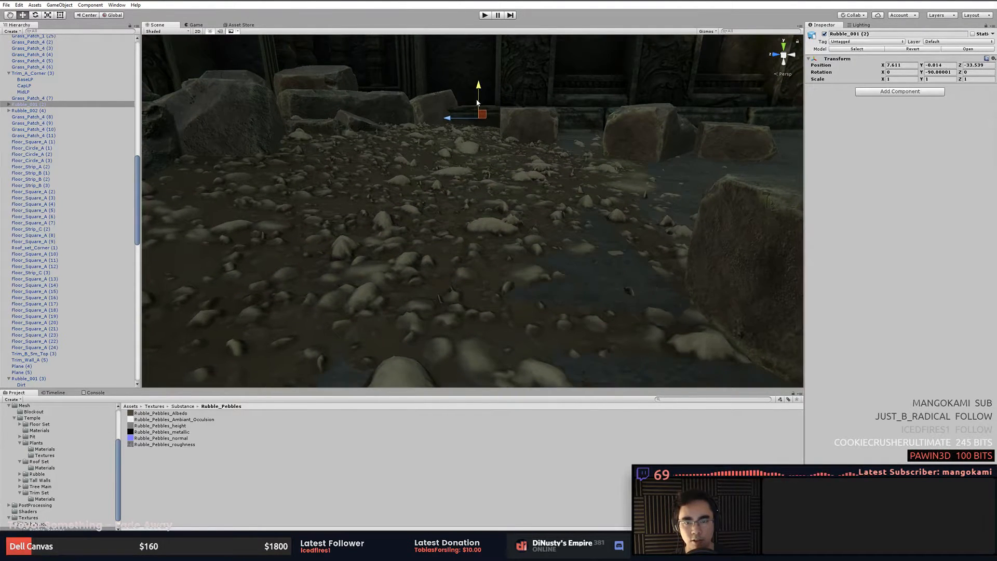
# - Orbit around the dirt patch and rubble, select the dirt mesh, and move toward the paved floor beside the temple wall
pyautogui.keyDown('alt'); pyautogui.moveTo(541, 162); pyautogui.dragTo(436, 211); pyautogui.keyUp('alt')
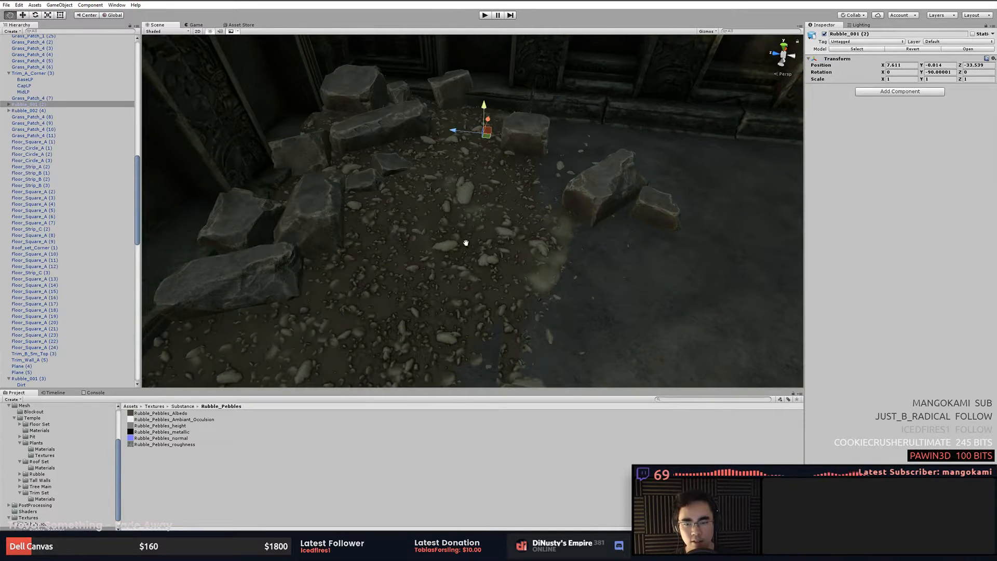
pyautogui.keyDown('alt'); pyautogui.moveTo(466, 243); pyautogui.dragTo(537, 196, button='right'); pyautogui.keyUp('alt')
pyautogui.keyDown('alt'); pyautogui.moveTo(537, 195); pyautogui.dragTo(457, 168); pyautogui.keyUp('alt')
pyautogui.moveTo(458, 168); pyautogui.dragTo(559, 167, button='middle')
pyautogui.click(559, 167)
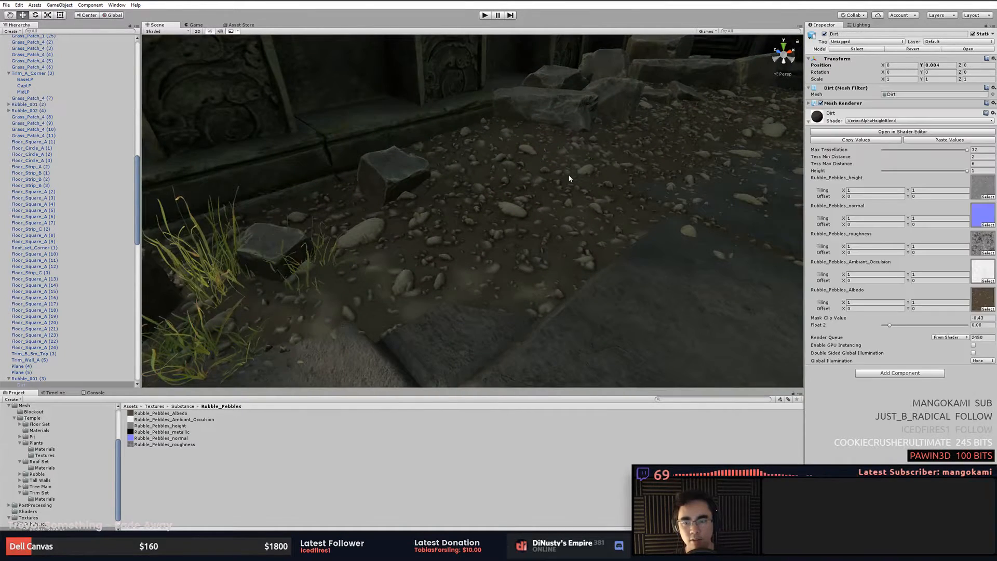
pyautogui.click(631, 273)
pyautogui.keyDown('alt'); pyautogui.moveTo(635, 276); pyautogui.dragTo(395, 208, button='right'); pyautogui.keyUp('alt')
pyautogui.keyDown('alt'); pyautogui.moveTo(395, 208); pyautogui.dragTo(351, 211); pyautogui.keyUp('alt')
pyautogui.keyDown('alt'); pyautogui.moveTo(408, 213); pyautogui.dragTo(410, 213); pyautogui.keyUp('alt')
pyautogui.click(491, 219)
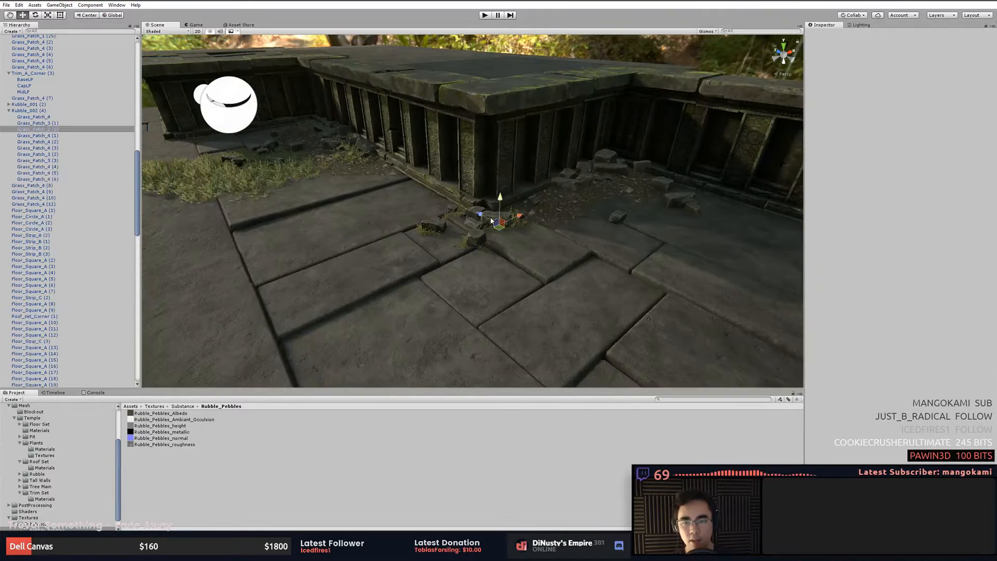
pyautogui.click(606, 224)
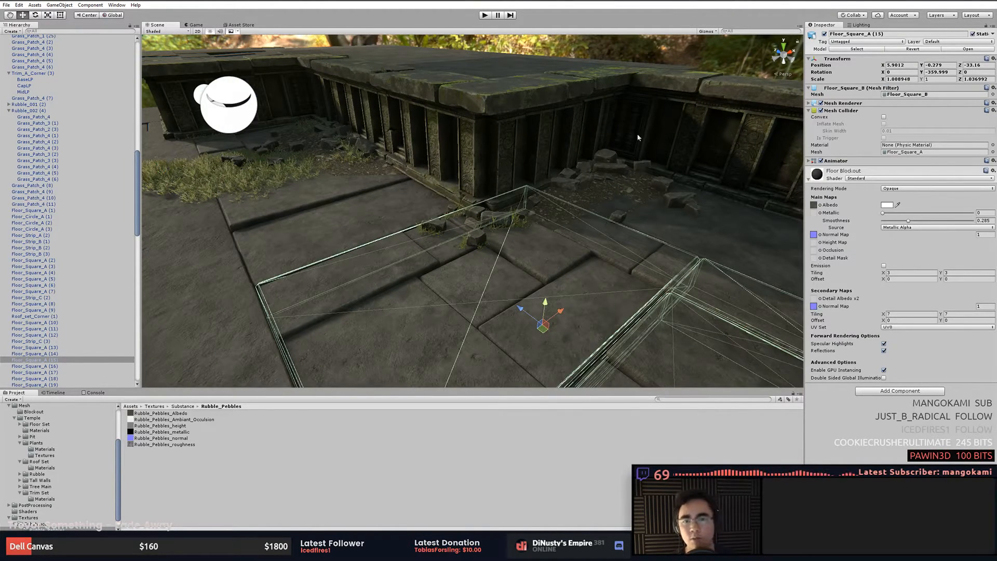
# - Select pieces of the temple wall trim and floor plane while orbiting around the raised temple platform to inspect it
pyautogui.click(661, 41)
pyautogui.click(535, 75)
pyautogui.click(530, 81)
pyautogui.click(512, 93)
pyautogui.moveTo(509, 93); pyautogui.dragTo(578, 117, button='middle')
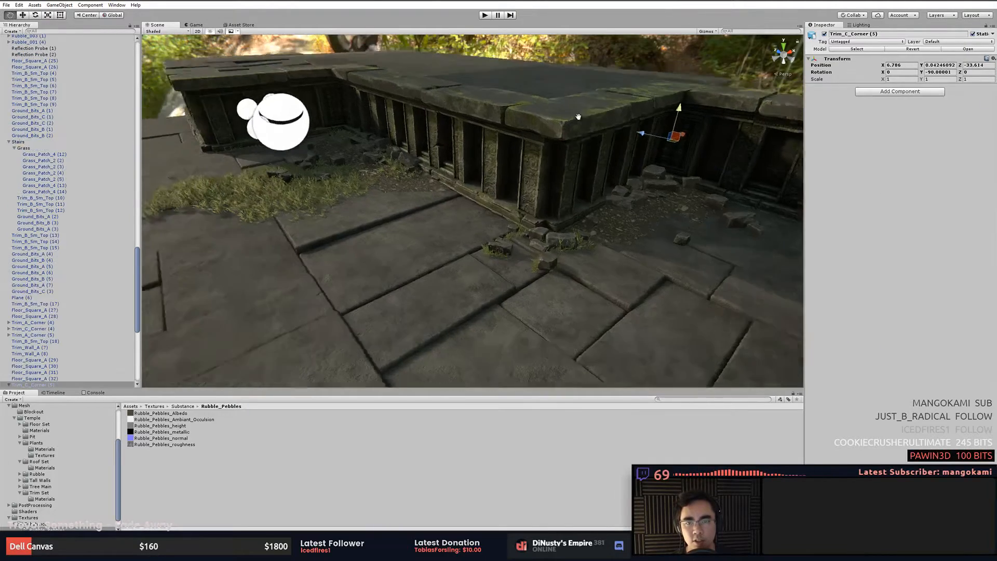
pyautogui.scroll(-5, 578, 116)
pyautogui.click(421, 94)
pyautogui.click(422, 94)
pyautogui.moveTo(421, 94); pyautogui.dragTo(436, 107, button='middle')
pyautogui.keyDown('alt'); pyautogui.moveTo(436, 107); pyautogui.dragTo(353, 105); pyautogui.keyUp('alt')
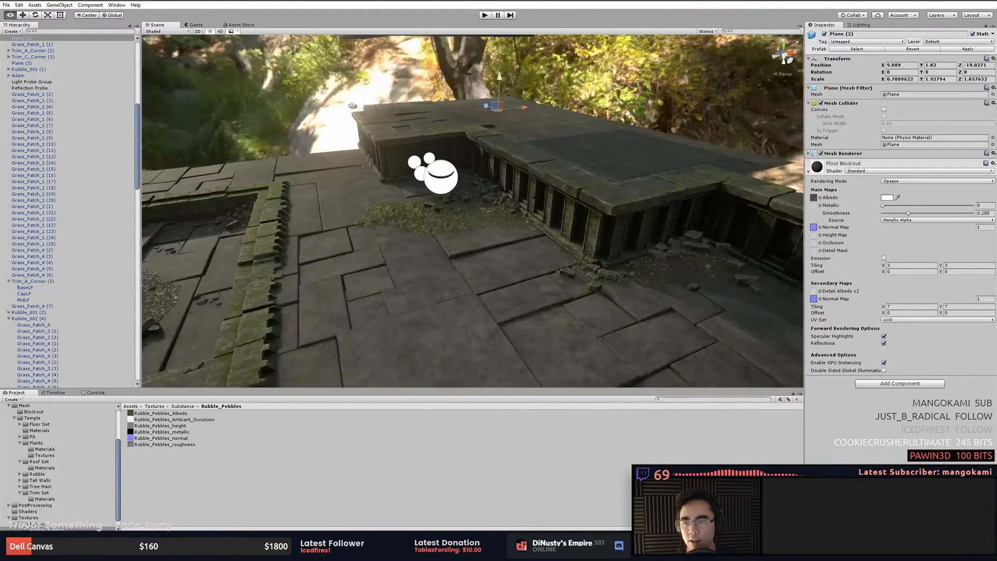
pyautogui.click(353, 105)
pyautogui.click(387, 200)
pyautogui.click(340, 86)
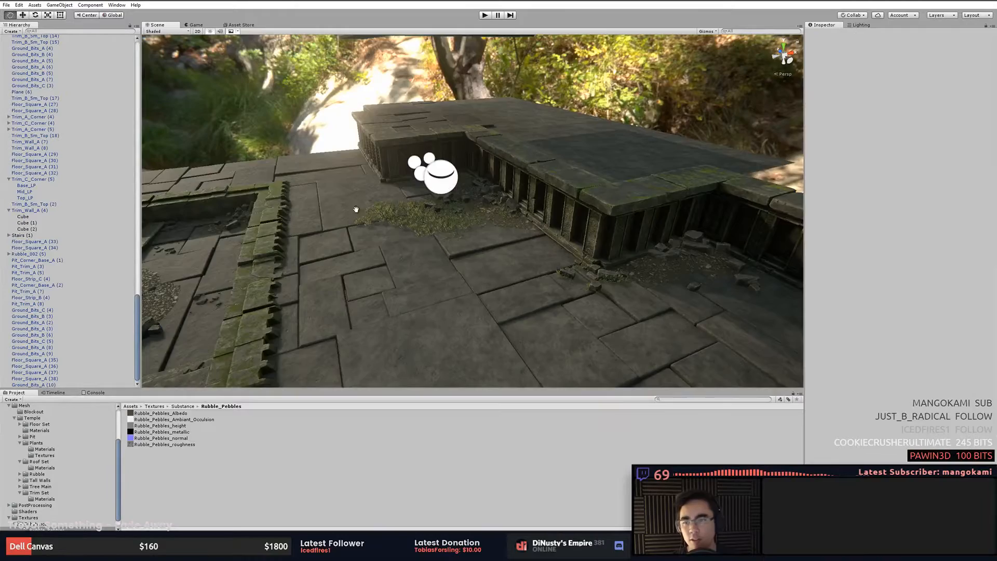
# - Focus on the mossy roof-set trim and orbit along it and the stairs to inspect the blended moss material
pyautogui.moveTo(356, 209); pyautogui.dragTo(483, 203, button='middle')
pyautogui.click(451, 240)
pyautogui.click(442, 237)
pyautogui.press('f')
pyautogui.keyDown('alt'); pyautogui.moveTo(443, 234); pyautogui.dragTo(614, 225); pyautogui.keyUp('alt')
pyautogui.moveTo(615, 225); pyautogui.dragTo(546, 244, button='middle')
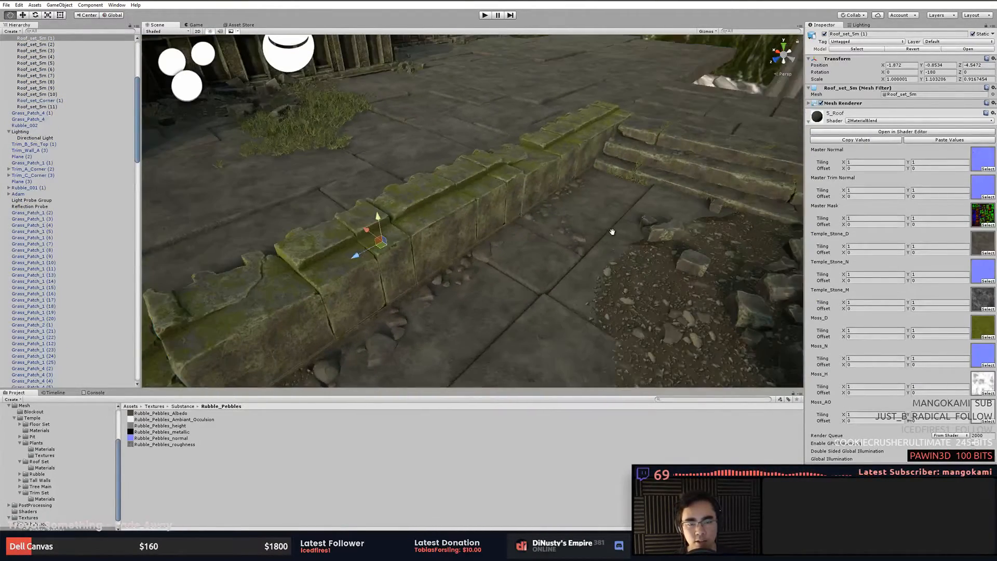
pyautogui.moveTo(613, 232)
pyautogui.mouseDown(button='middle')
pyautogui.moveTo(569, 237)
pyautogui.moveTo(584, 229)
pyautogui.moveTo(525, 194)
pyautogui.mouseUp(button='middle')
pyautogui.moveTo(637, 242); pyautogui.dragTo(578, 240, button='middle')
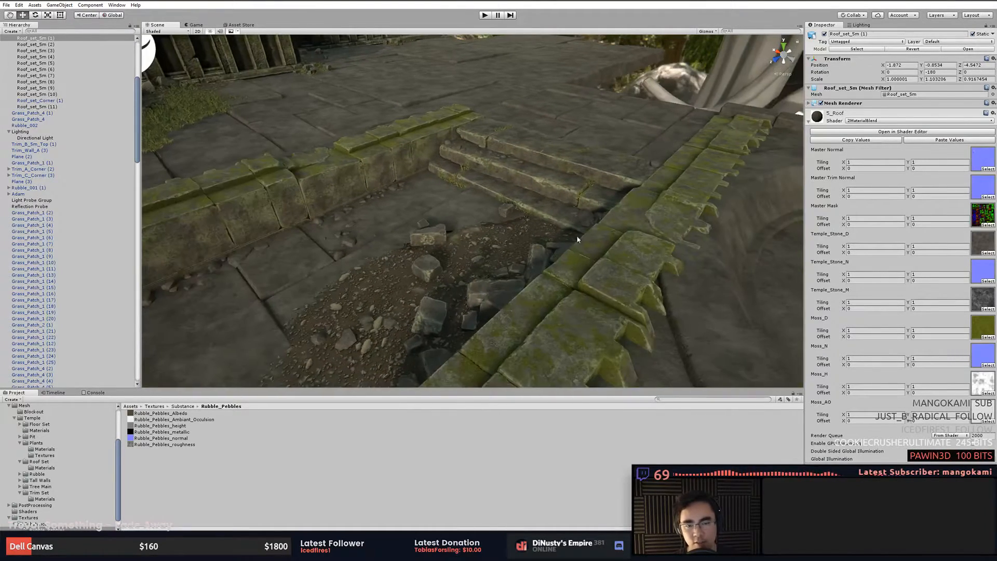
pyautogui.click(594, 256)
pyautogui.press('f')
pyautogui.keyDown('alt'); pyautogui.moveTo(561, 222); pyautogui.dragTo(680, 220); pyautogui.keyUp('alt')
pyautogui.click(624, 221)
pyautogui.moveTo(613, 229); pyautogui.dragTo(553, 230, button='middle')
# - Select the circular floor piece and nearby trim, focus on them, and inspect the stair area around the circle
pyautogui.scroll(-2, 514, 228)
pyautogui.click(561, 190)
pyautogui.click(510, 165)
pyautogui.click(457, 174)
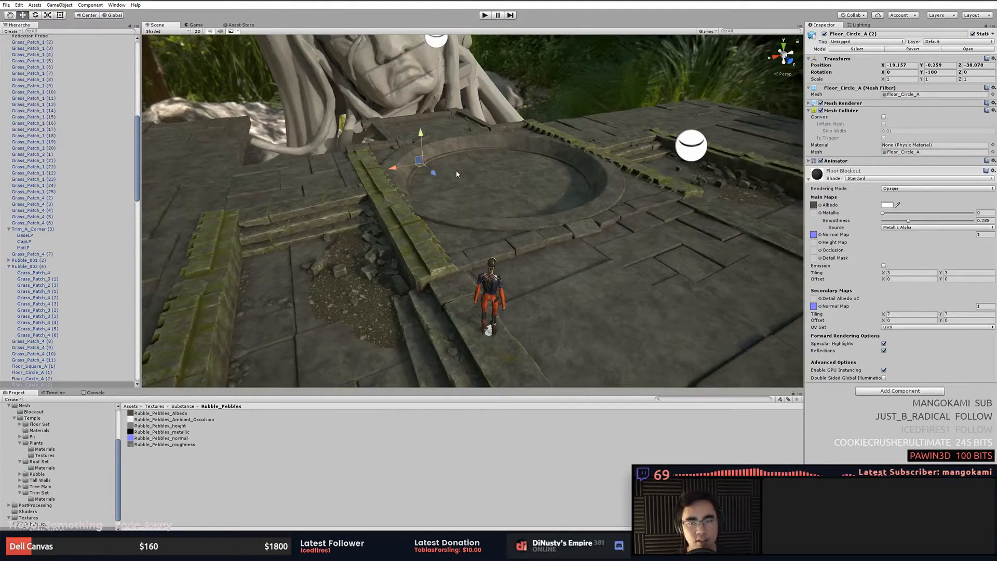
pyautogui.click(532, 146)
pyautogui.click(564, 178)
pyautogui.press('f')
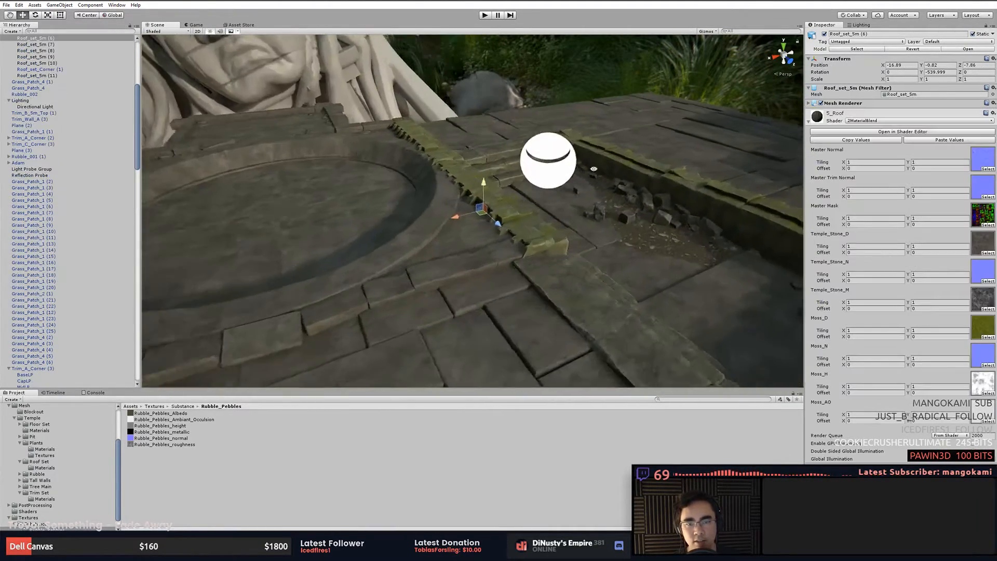
pyautogui.keyDown('alt'); pyautogui.moveTo(593, 169); pyautogui.dragTo(463, 198); pyautogui.keyUp('alt')
pyautogui.click(563, 172)
pyautogui.press('f')
pyautogui.keyDown('alt'); pyautogui.moveTo(598, 174); pyautogui.dragTo(683, 175); pyautogui.keyUp('alt')
pyautogui.click(593, 191)
pyautogui.moveTo(684, 176); pyautogui.dragTo(653, 151, button='middle')
pyautogui.keyDown('alt'); pyautogui.moveTo(652, 151); pyautogui.dragTo(587, 165); pyautogui.keyUp('alt')
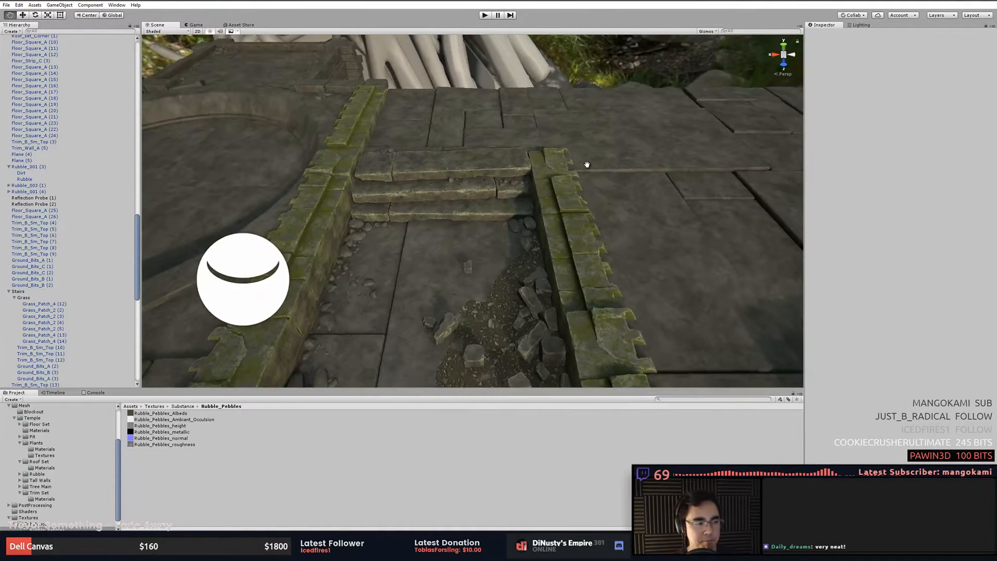
# - Orbit around the rubble-filled pit beside the stairs to examine the pebbles and broken stones from several angles
pyautogui.moveTo(585, 163); pyautogui.dragTo(672, 205, button='middle')
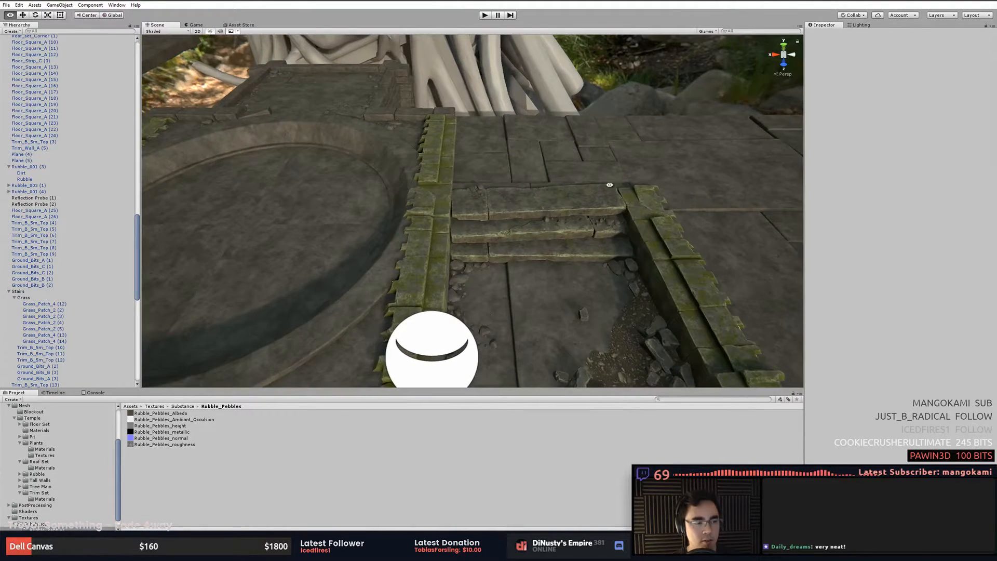
pyautogui.click(373, 244)
pyautogui.click(628, 322)
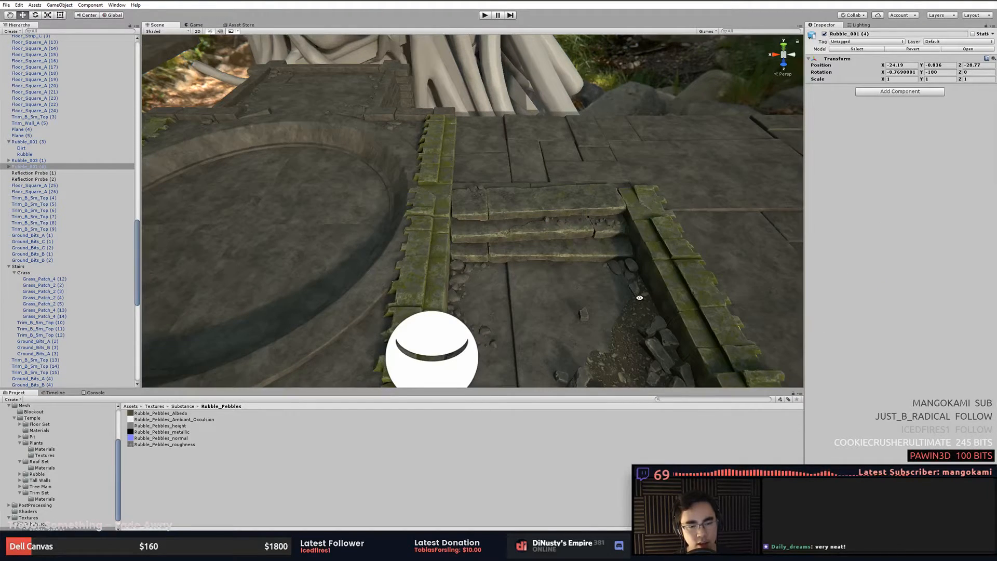
pyautogui.moveTo(640, 299); pyautogui.dragTo(632, 278, button='middle')
pyautogui.click(570, 273)
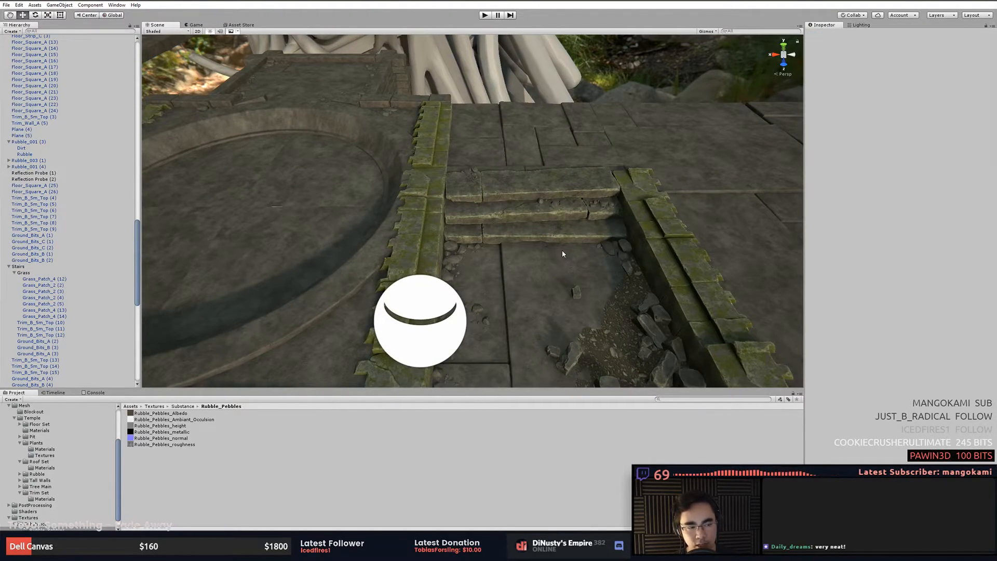
pyautogui.keyDown('alt'); pyautogui.moveTo(562, 253); pyautogui.dragTo(495, 200); pyautogui.keyUp('alt')
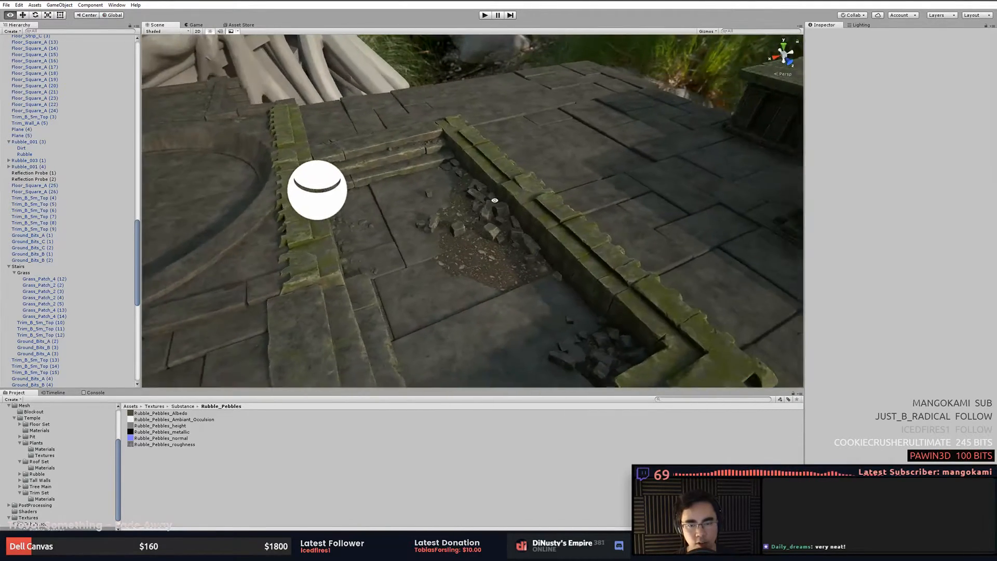
pyautogui.keyDown('alt'); pyautogui.moveTo(494, 200); pyautogui.dragTo(587, 192, button='right'); pyautogui.keyUp('alt')
pyautogui.keyDown('alt'); pyautogui.moveTo(587, 192); pyautogui.dragTo(530, 152); pyautogui.keyUp('alt')
pyautogui.keyDown('alt'); pyautogui.moveTo(468, 85); pyautogui.dragTo(478, 106, button='middle'); pyautogui.keyUp('alt')
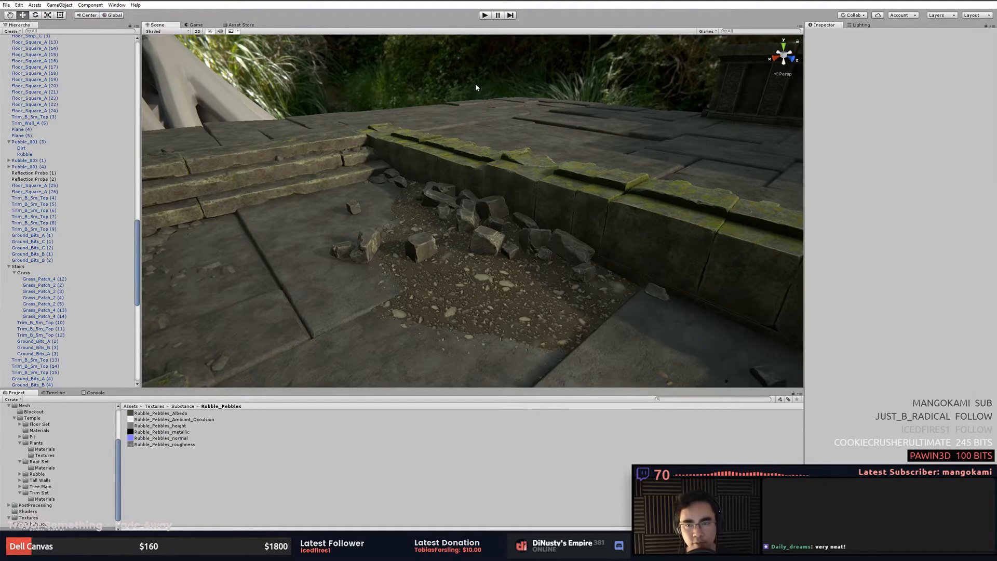
pyautogui.click(314, 151)
pyautogui.click(438, 86)
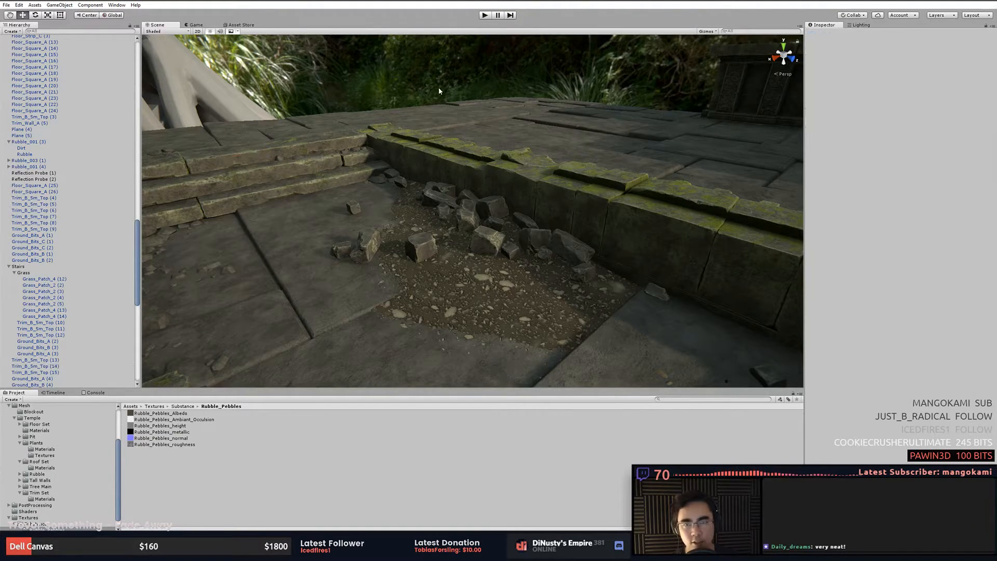
pyautogui.keyDown('alt'); pyautogui.moveTo(469, 101); pyautogui.dragTo(503, 102, button='middle'); pyautogui.keyUp('alt')
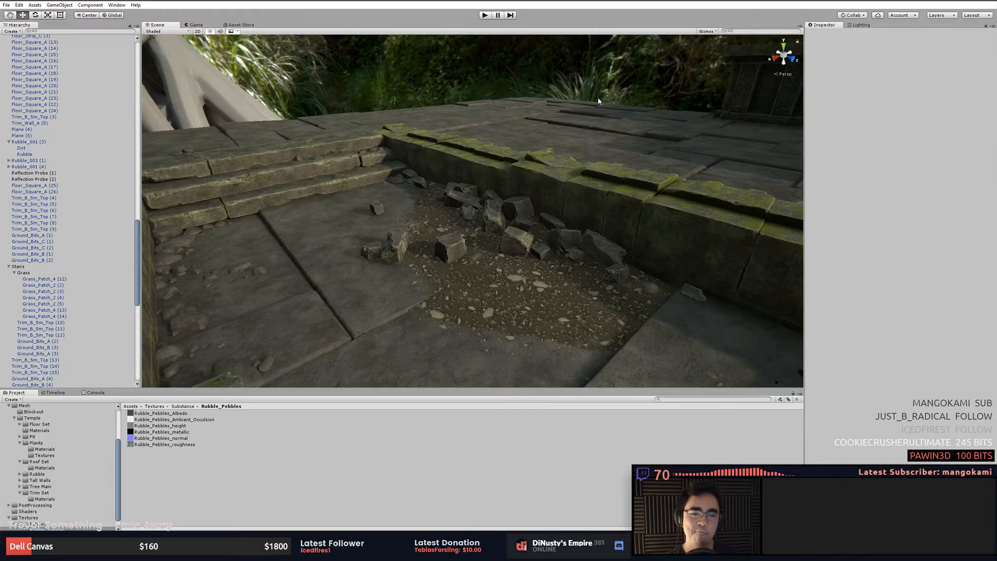
pyautogui.keyDown('alt'); pyautogui.moveTo(566, 154); pyautogui.dragTo(292, 183, button='right'); pyautogui.keyUp('alt')
pyautogui.keyDown('alt'); pyautogui.moveTo(291, 182); pyautogui.dragTo(345, 168, button='middle'); pyautogui.keyUp('alt')
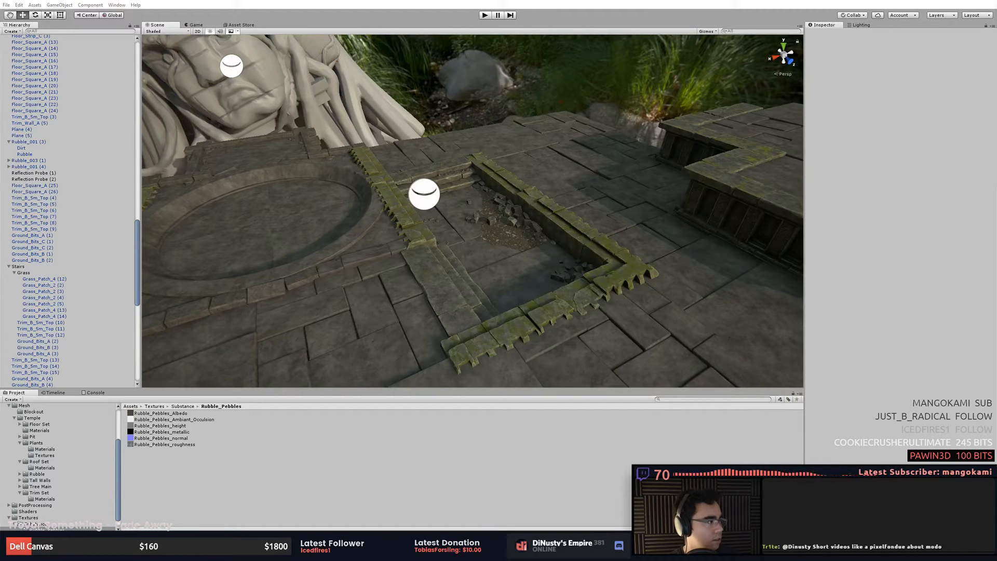
# - Switch to Discord, enlarge its window, and open the stream-critiques channel
pyautogui.moveTo(996, 68); pyautogui.dragTo(487, 147)
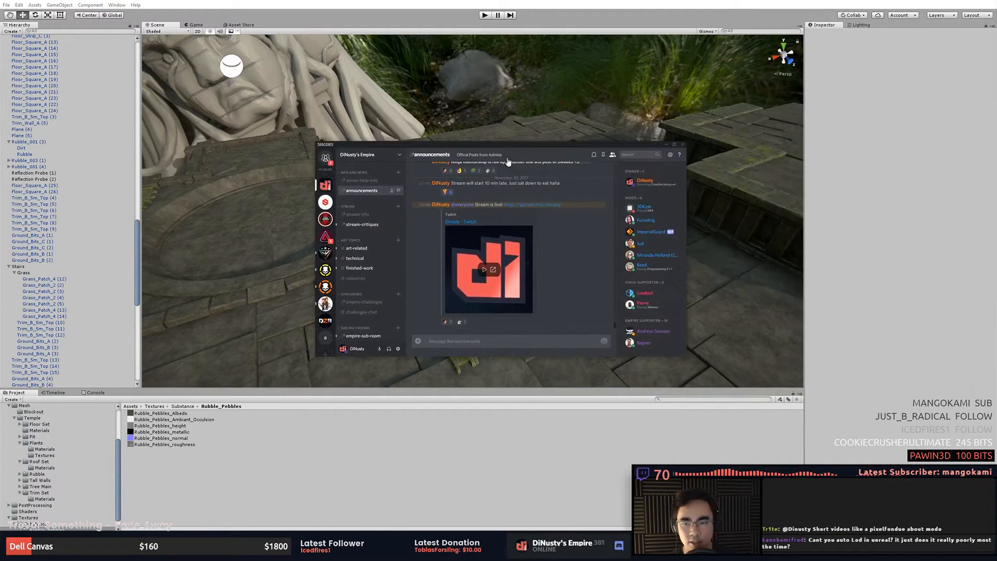
pyautogui.moveTo(684, 353); pyautogui.dragTo(878, 453)
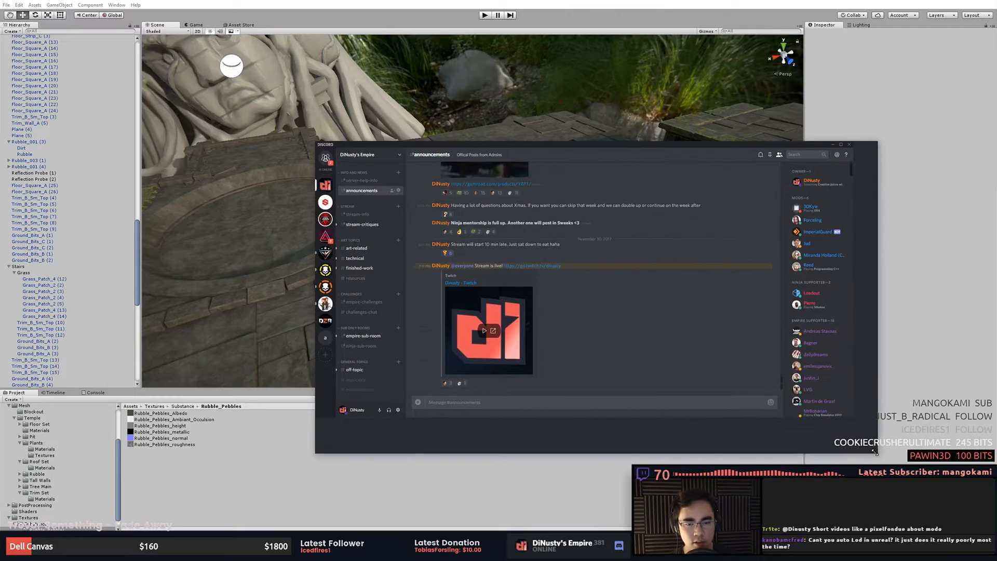
pyautogui.click(364, 224)
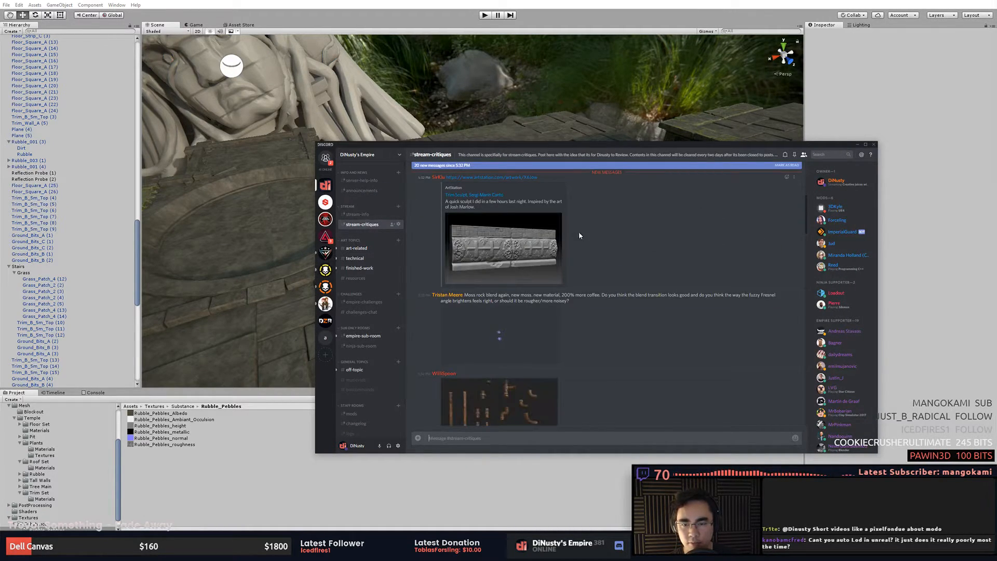
# - Scroll through the posts in the stream-critiques channel to review the submitted artwork
pyautogui.scroll(5, 578, 232)
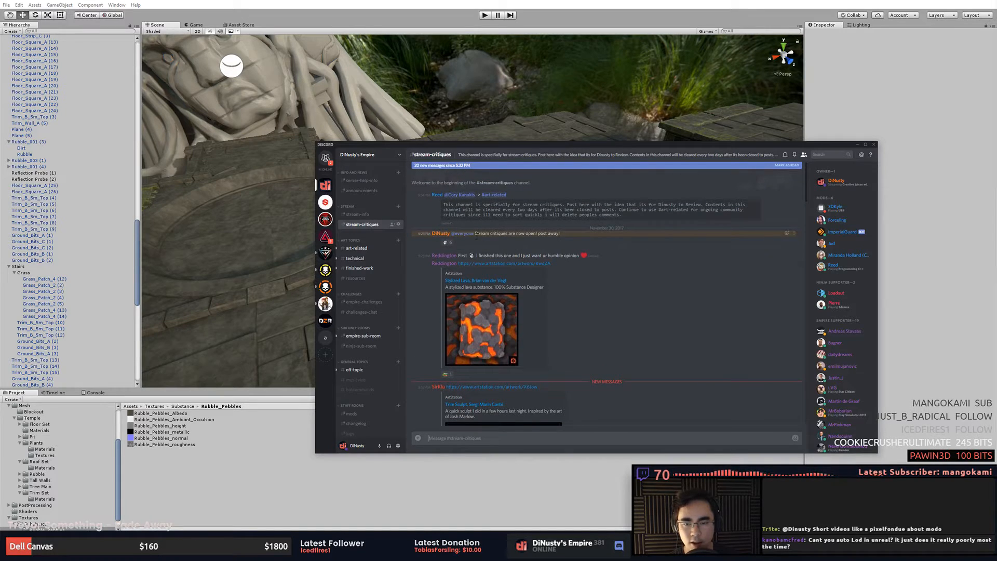
pyautogui.moveTo(476, 234); pyautogui.dragTo(526, 237)
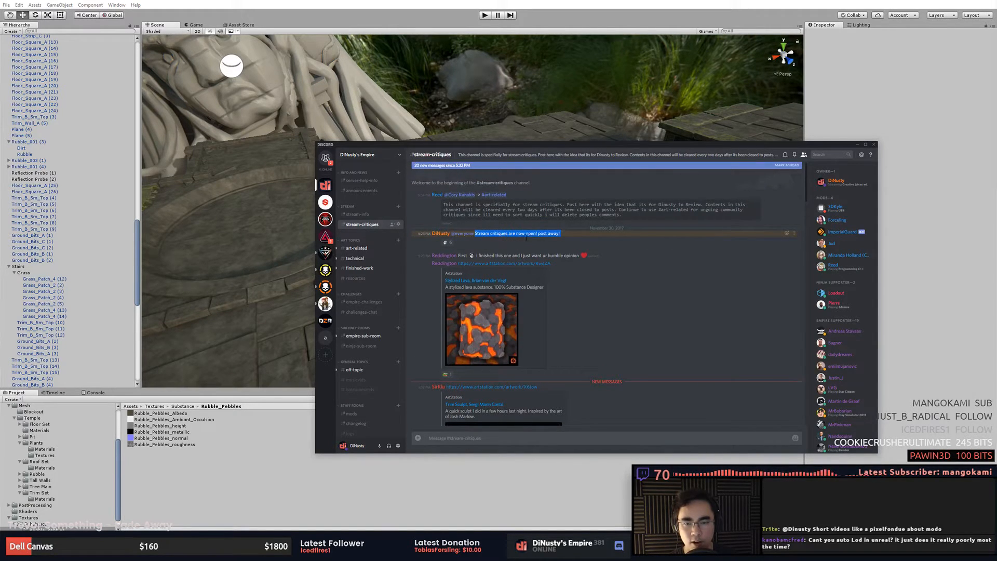
pyautogui.click(626, 272)
pyautogui.scroll(-10, 593, 253)
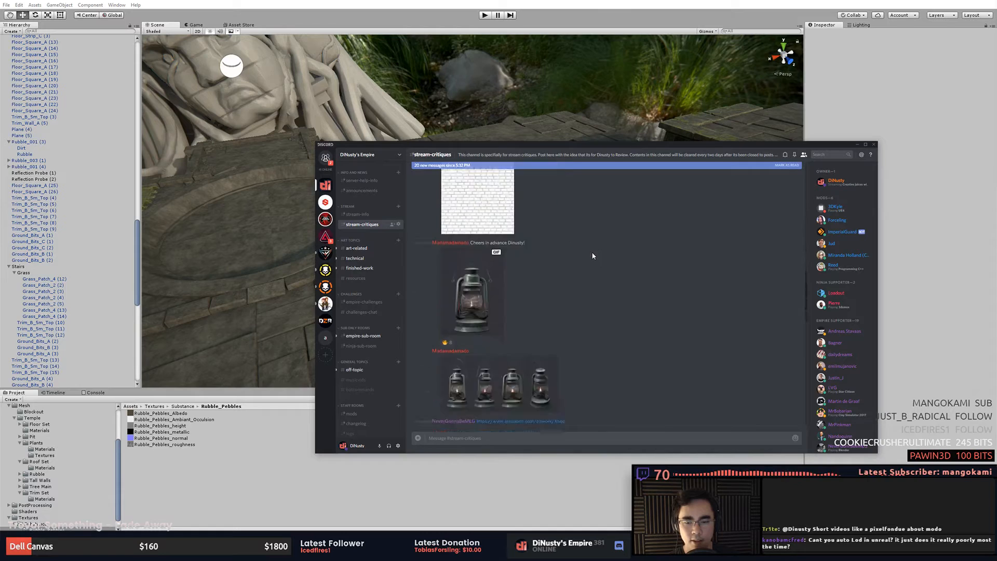
pyautogui.scroll(-5, 593, 256)
pyautogui.click(484, 437)
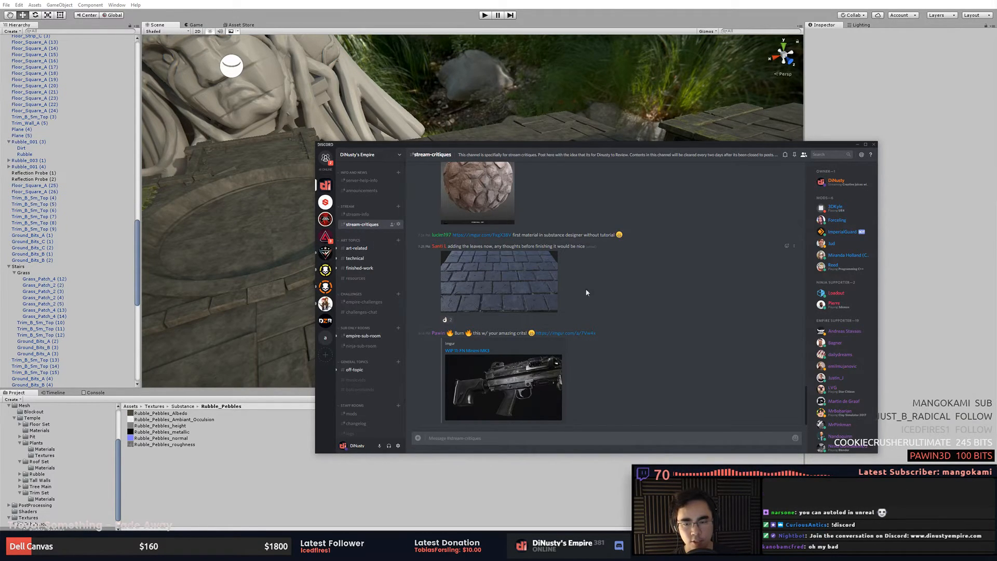
pyautogui.scroll(15, 628, 281)
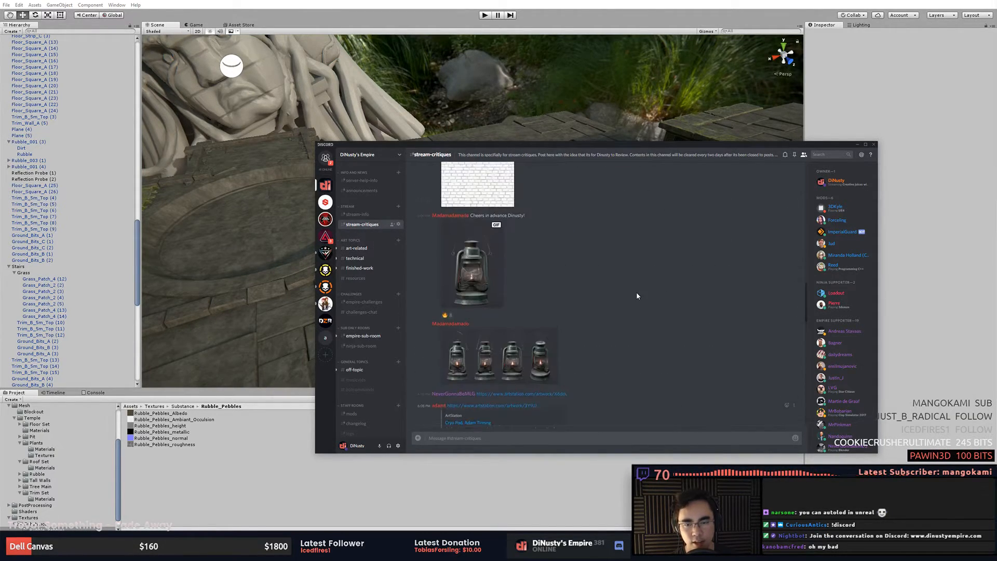
pyautogui.scroll(15, 637, 292)
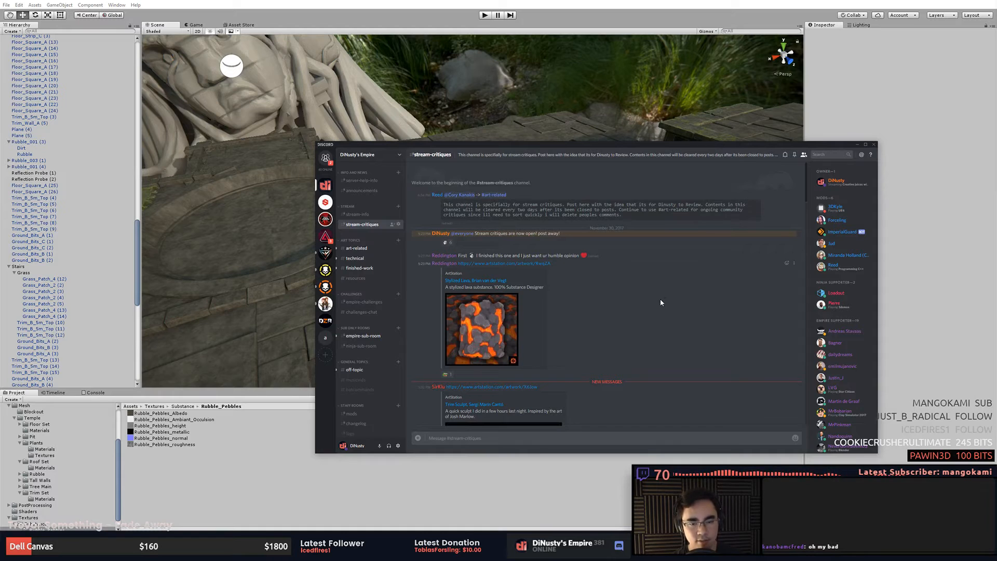
pyautogui.scroll(-5, 661, 303)
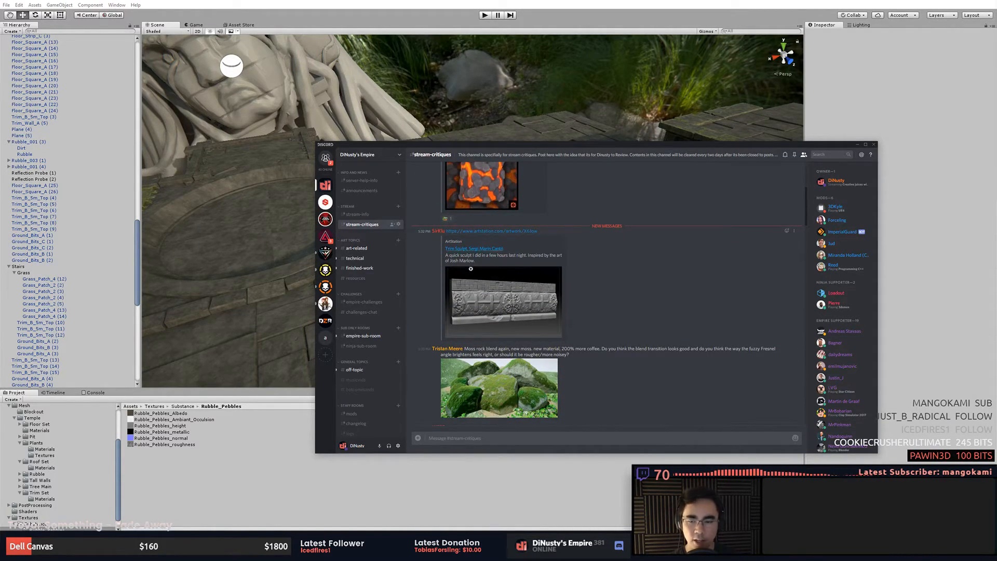
# - Open the empire-challenges channel and scroll through the monthly challenge posts
pyautogui.click(364, 302)
pyautogui.scroll(3, 530, 297)
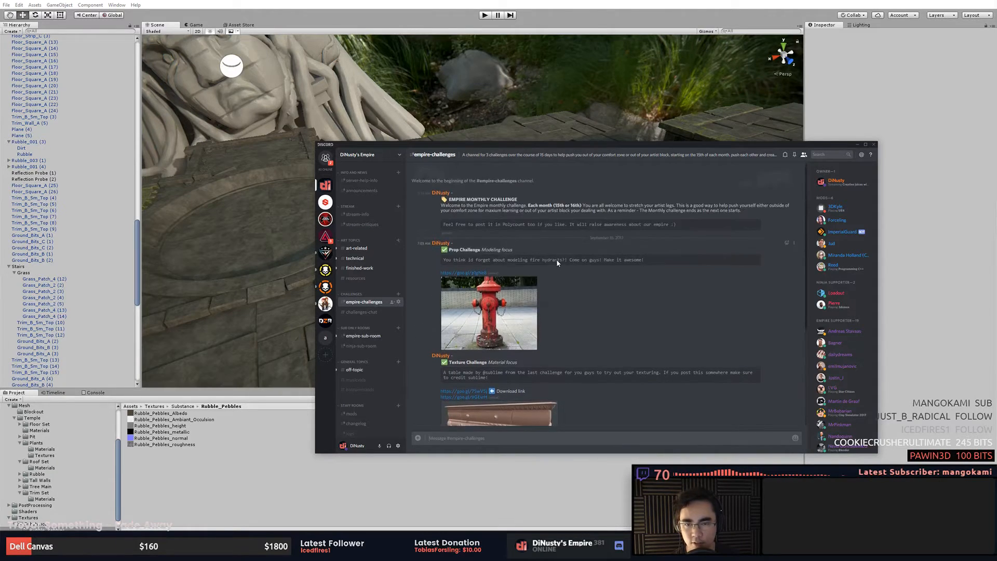
pyautogui.scroll(-3, 544, 267)
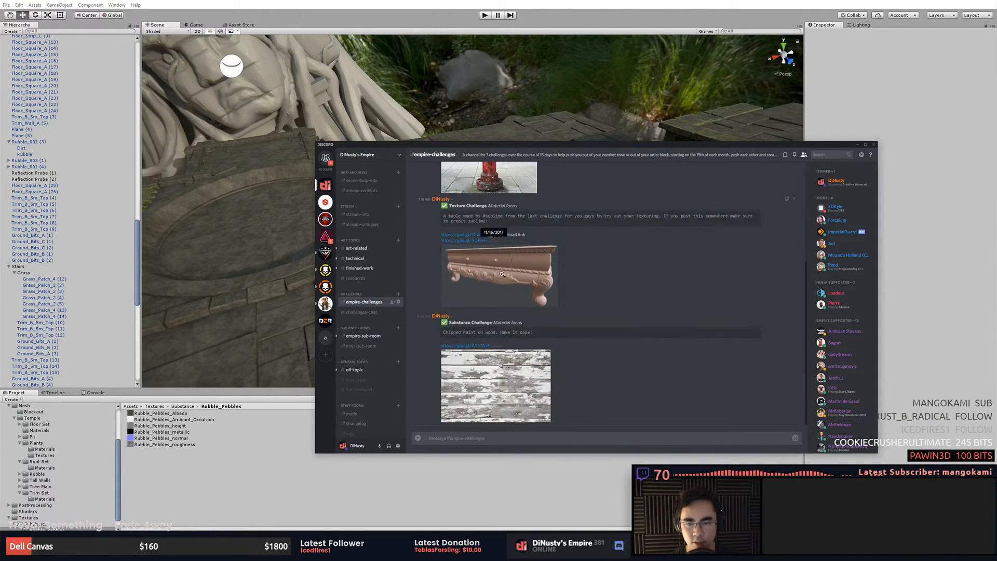
pyautogui.scroll(3, 551, 275)
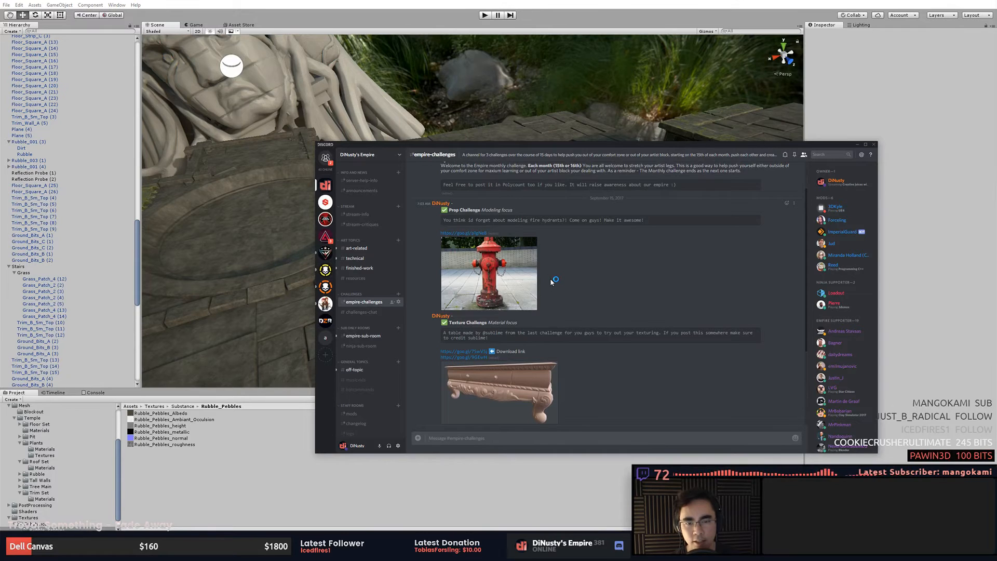
pyautogui.scroll(-3, 556, 276)
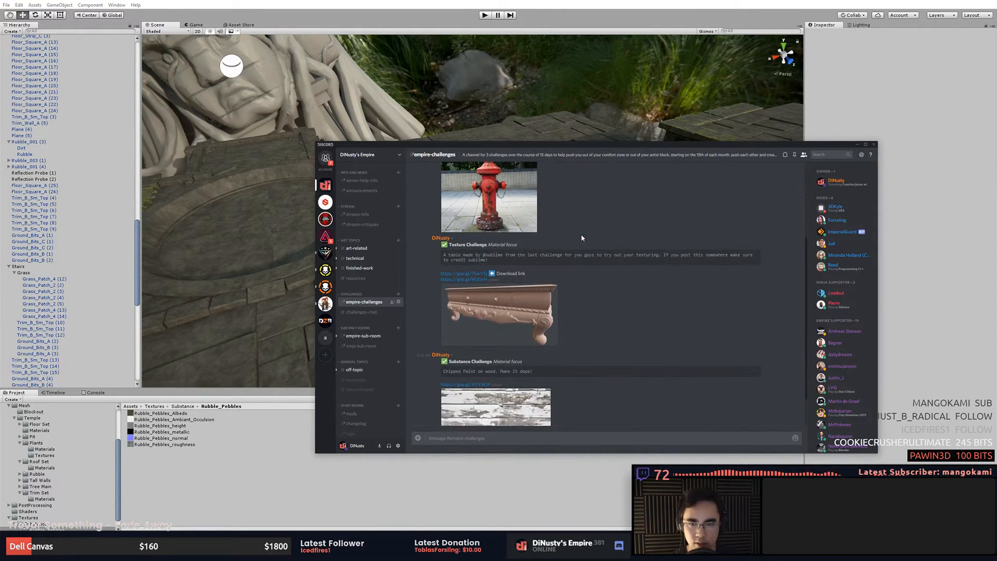
pyautogui.scroll(3, 696, 262)
pyautogui.scroll(-3, 696, 286)
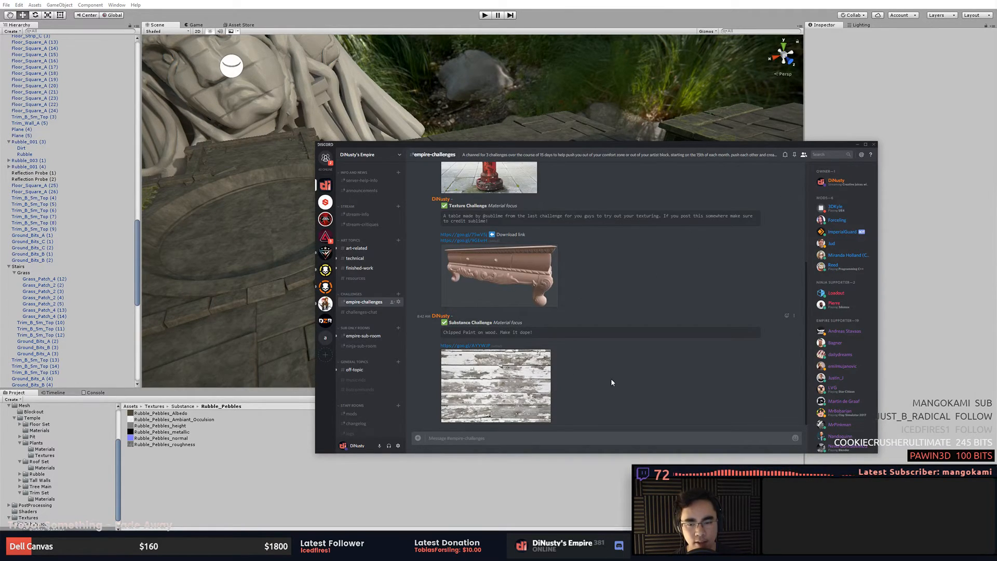
# - Scroll further up through the monthly challenge posts in the empire-challenges channel
pyautogui.scroll(1, 631, 379)
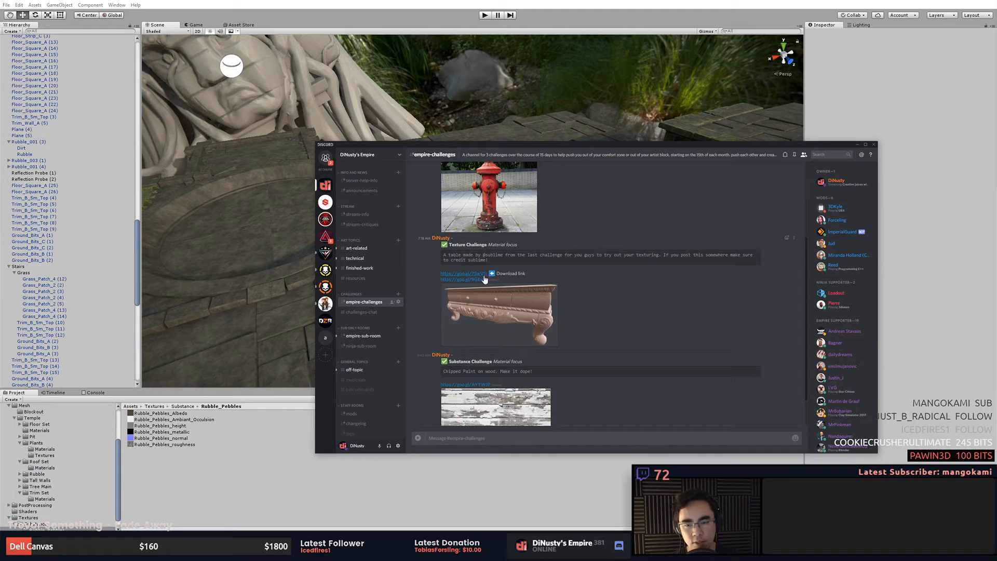
pyautogui.moveTo(490, 260); pyautogui.dragTo(443, 254)
pyautogui.click(545, 273)
# - Open the challenges-chat channel, scroll back through the messages, and view the posted sphere material image at full size
pyautogui.click(361, 311)
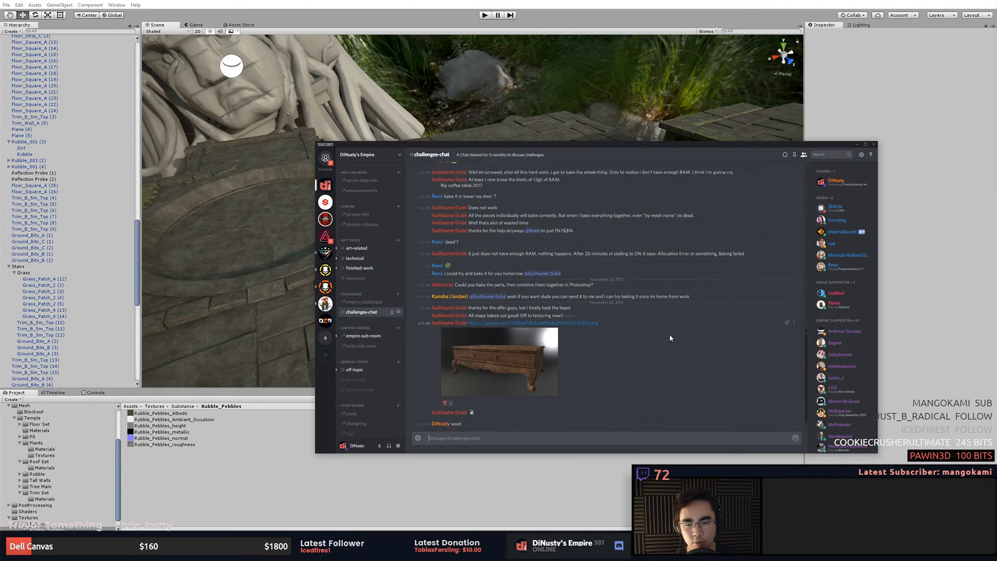
pyautogui.scroll(10, 670, 337)
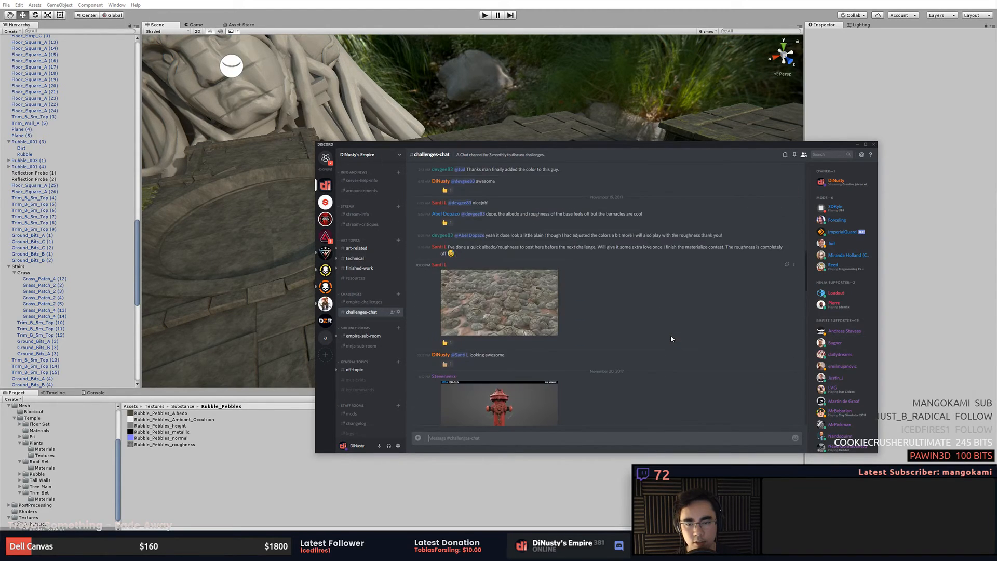
pyautogui.scroll(5, 671, 339)
pyautogui.click(507, 353)
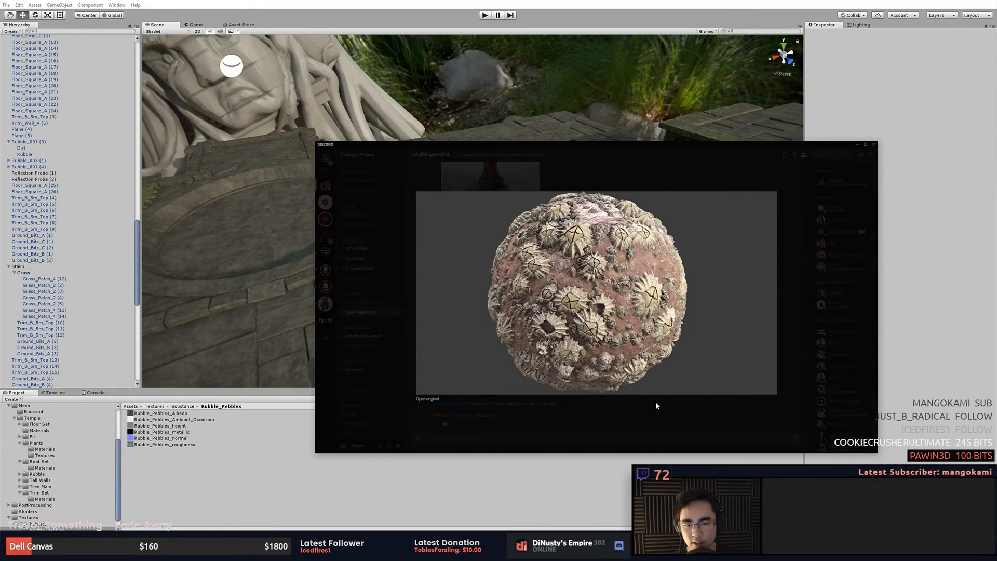
pyautogui.click(640, 400)
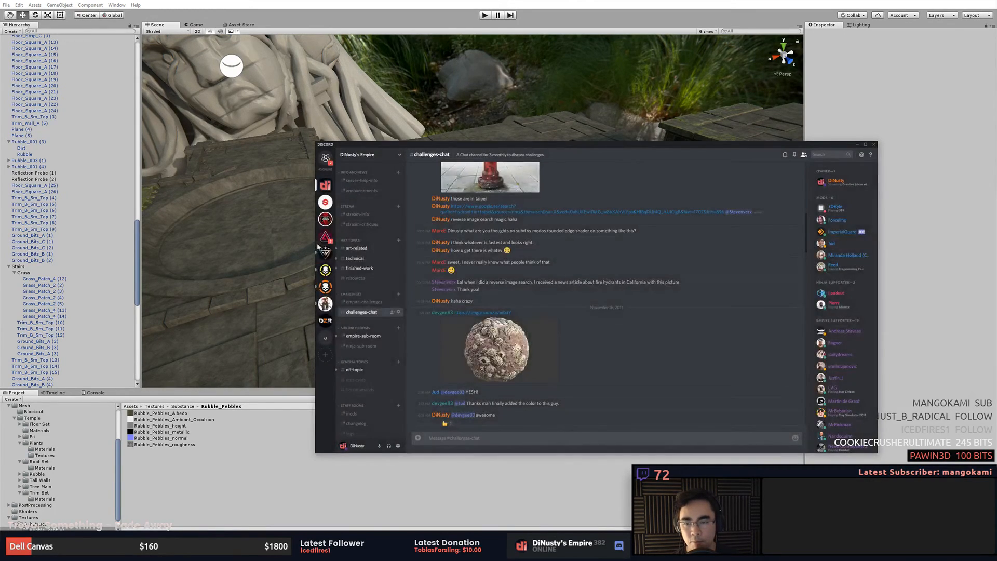
# - Return to the stream-critiques channel and close the Discord window to get back to the Unity scene
pyautogui.click(362, 224)
pyautogui.click(880, 130)
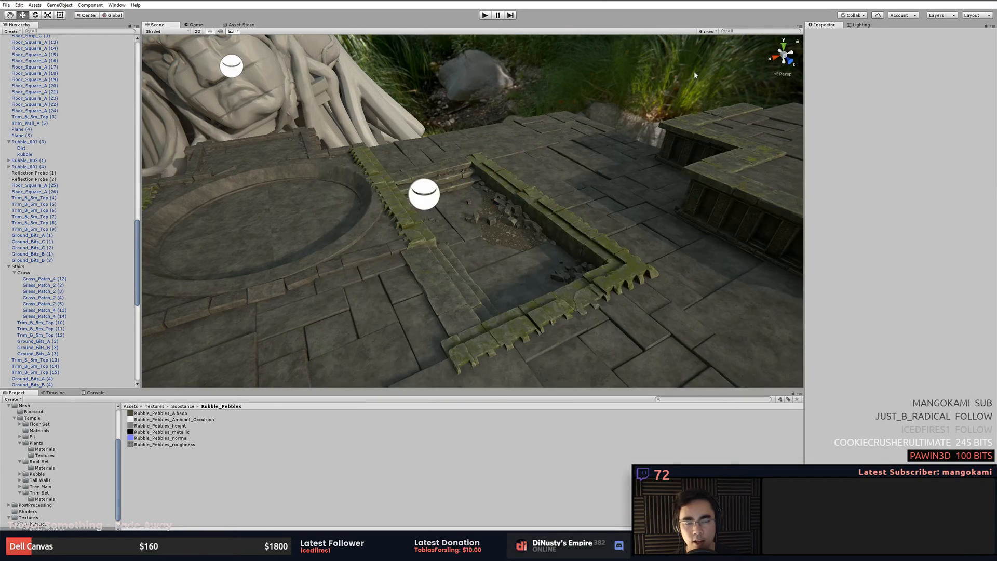